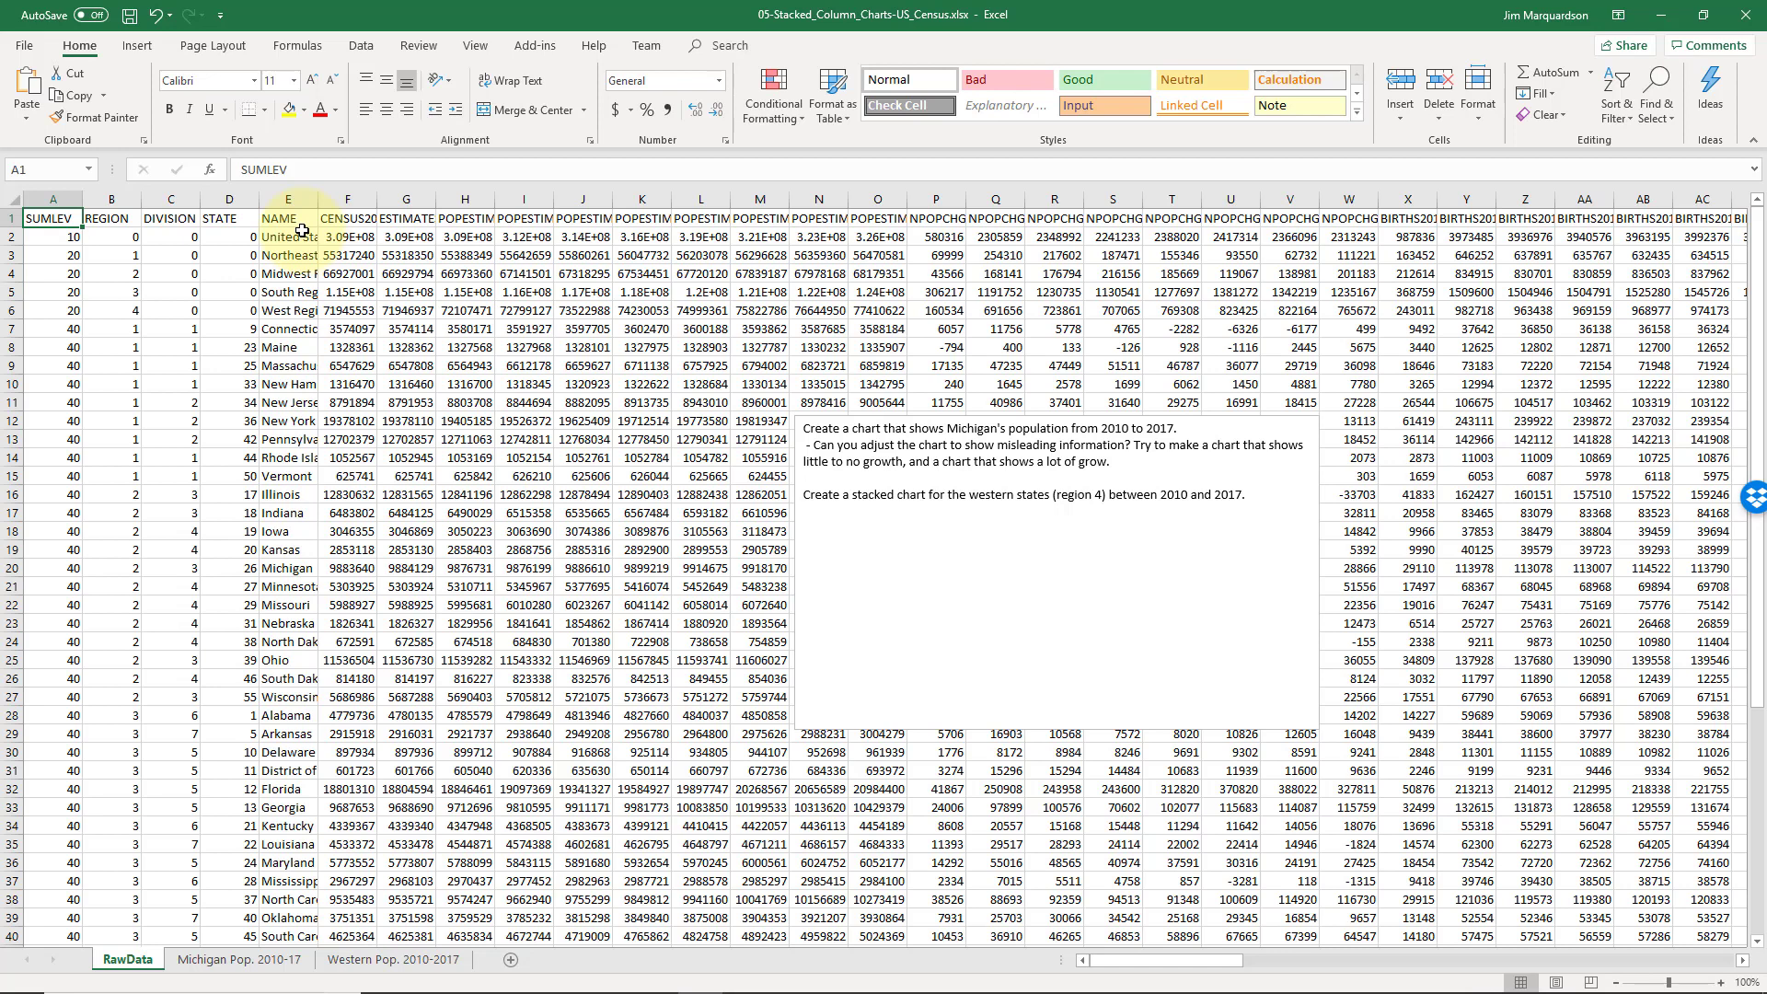
Examine the summary level, region, division and state codes of the national, regional and individual state rows in the raw data.
key(Down)
key(Up)
key(Down)
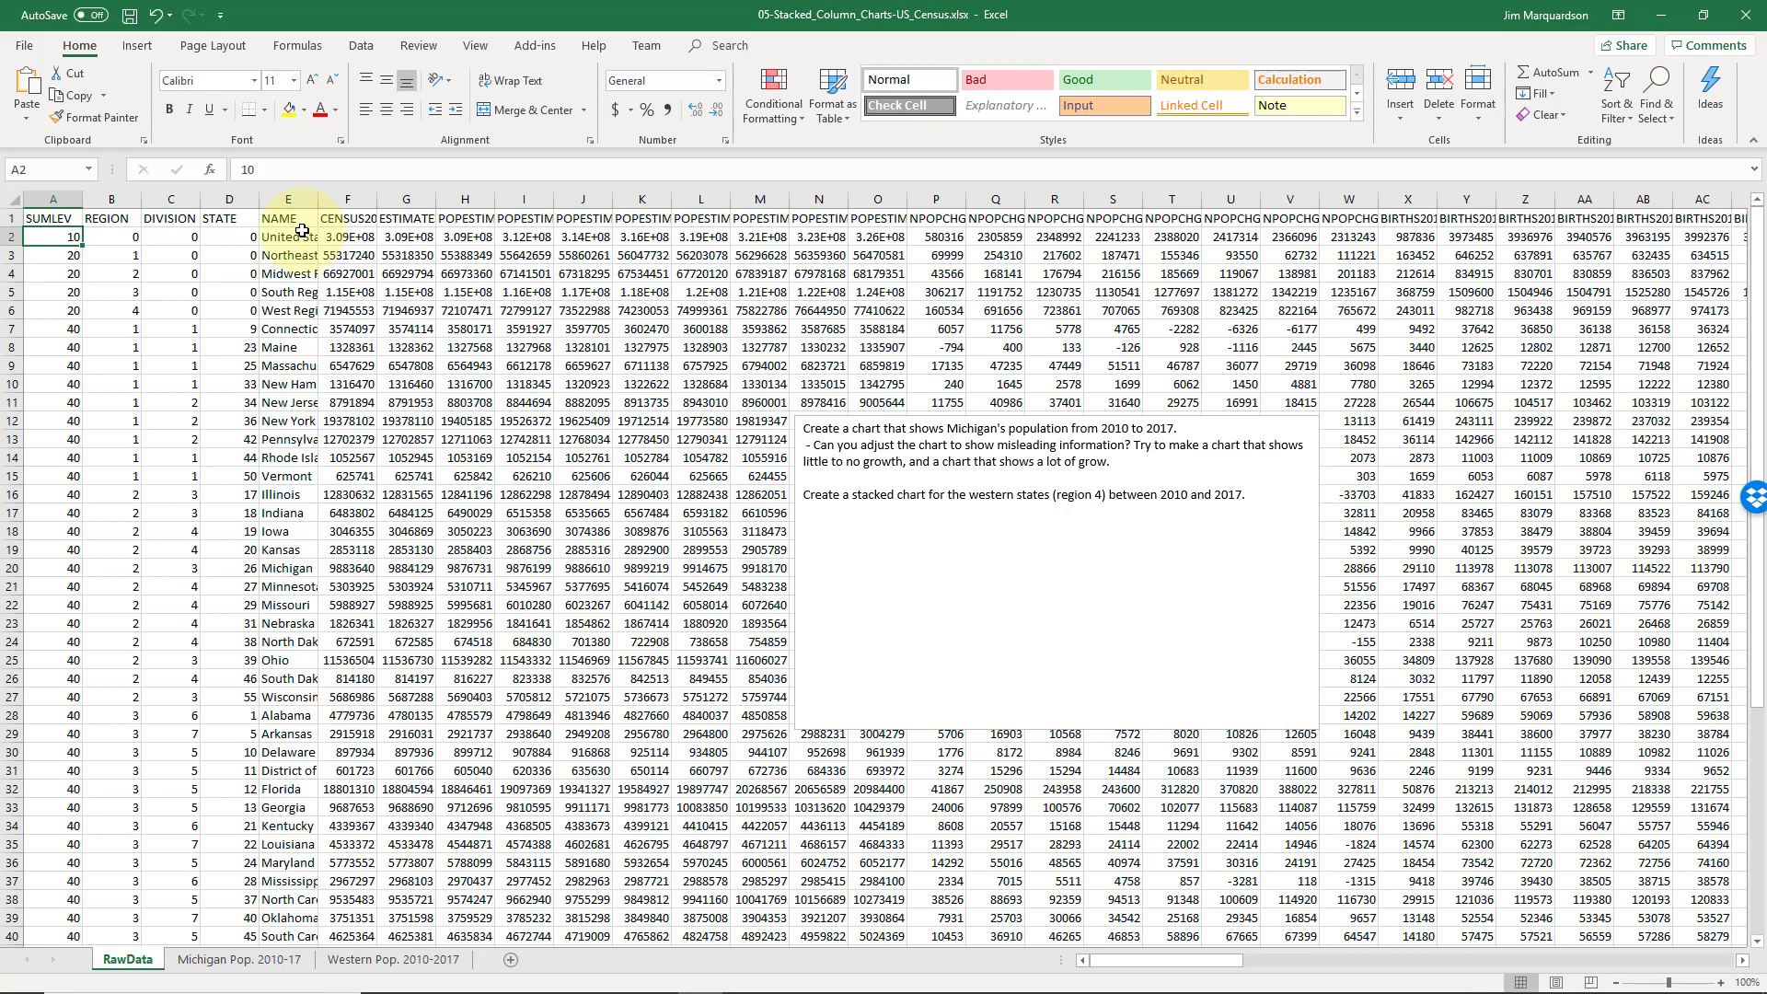
key(Right)
key(Right)
key(Right)
key(Right)
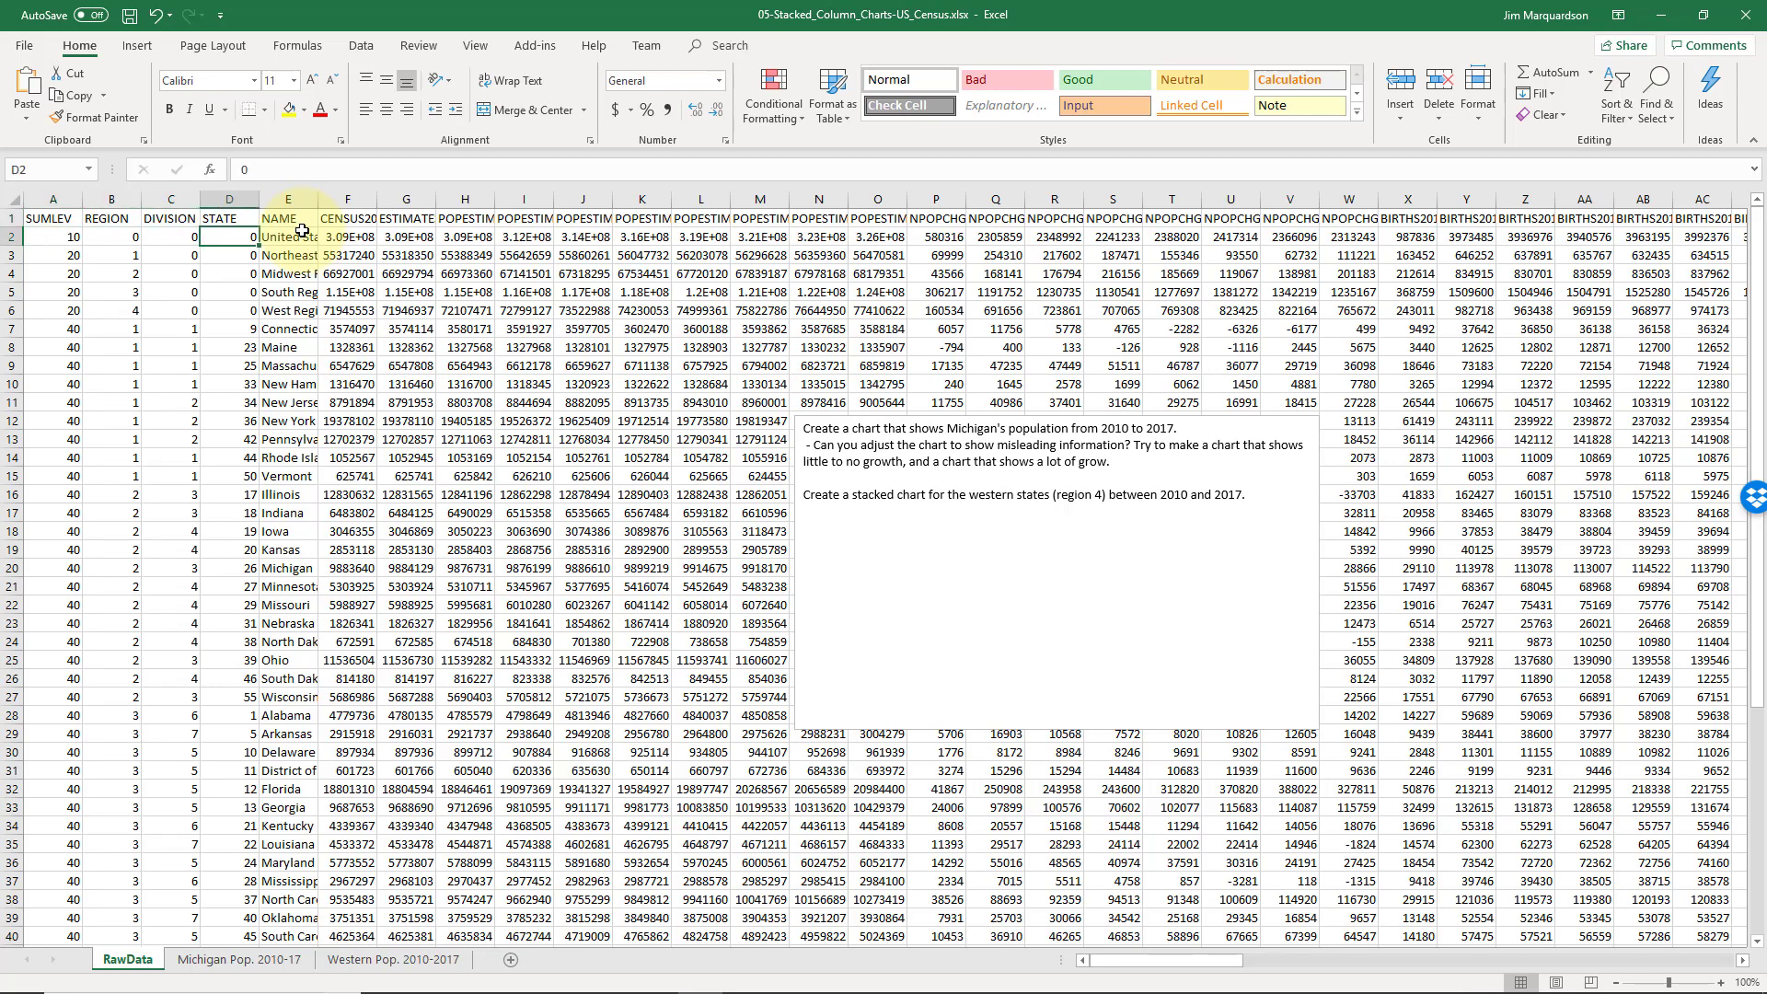
key(Left)
key(Left)
key(Left)
key(Left)
key(Down)
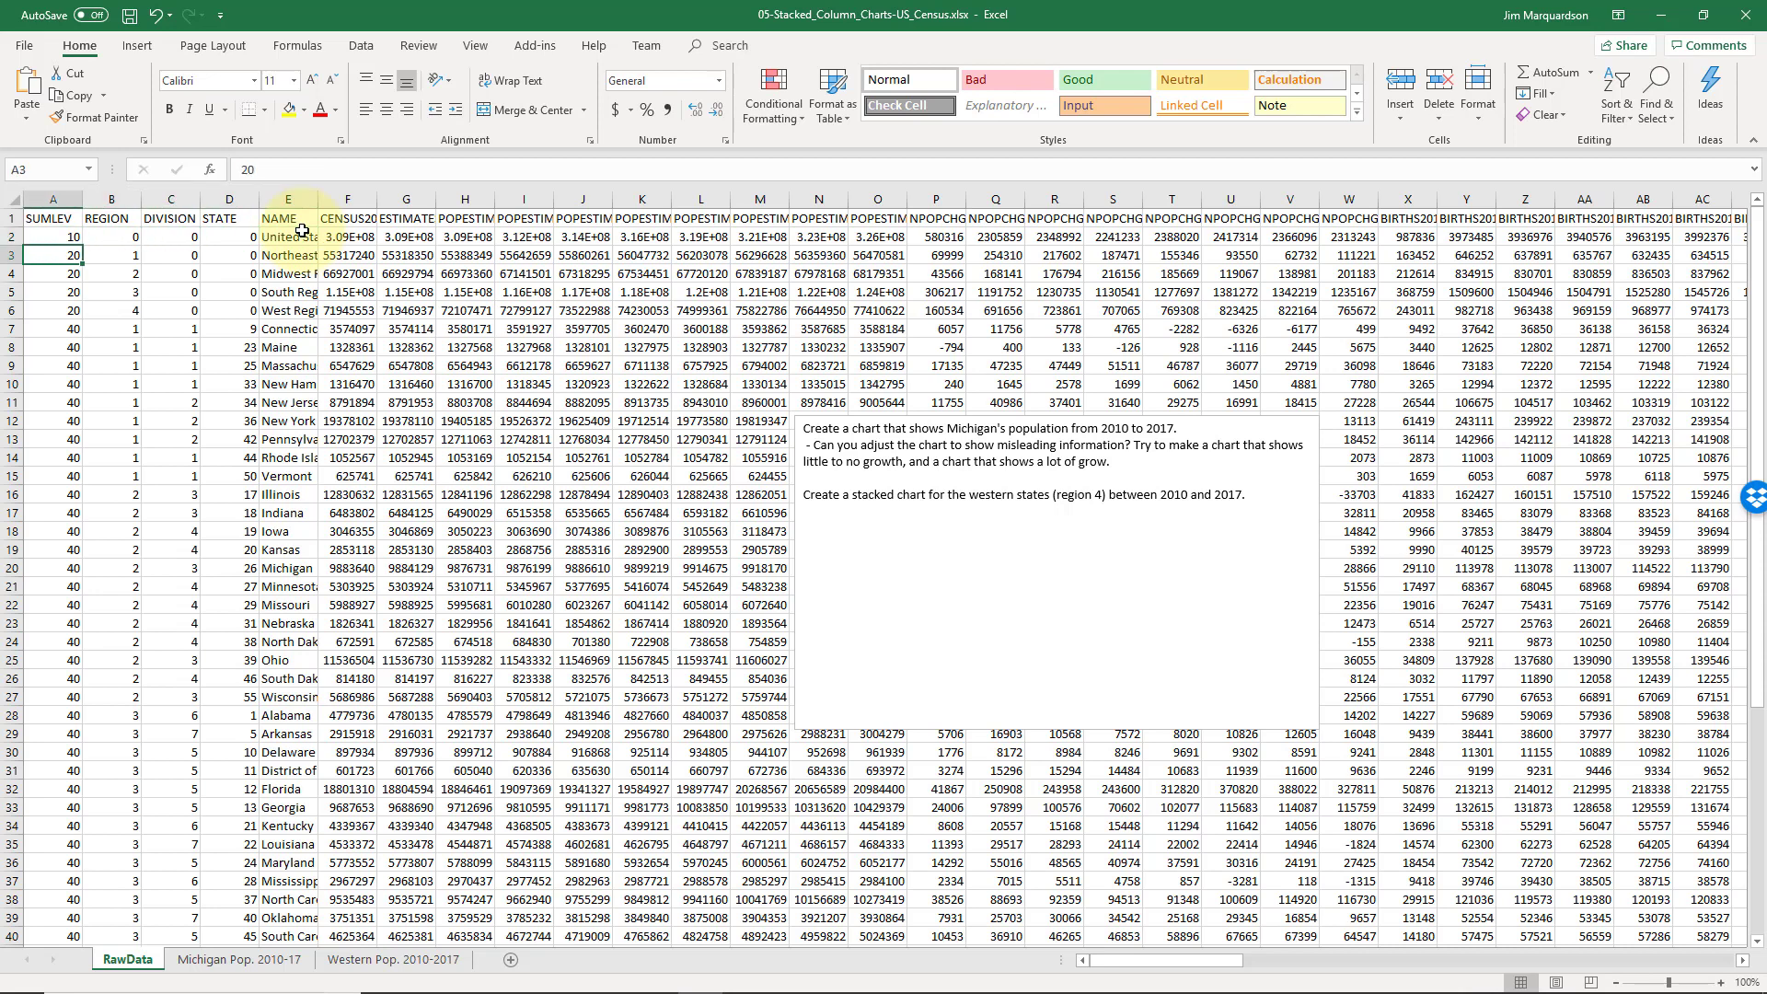
key(Right)
key(Right)
key(Right)
key(Left)
key(Left)
key(Left)
key(Down)
key(Down)
key(Down)
key(Down)
key(Down)
key(Down)
key(Down)
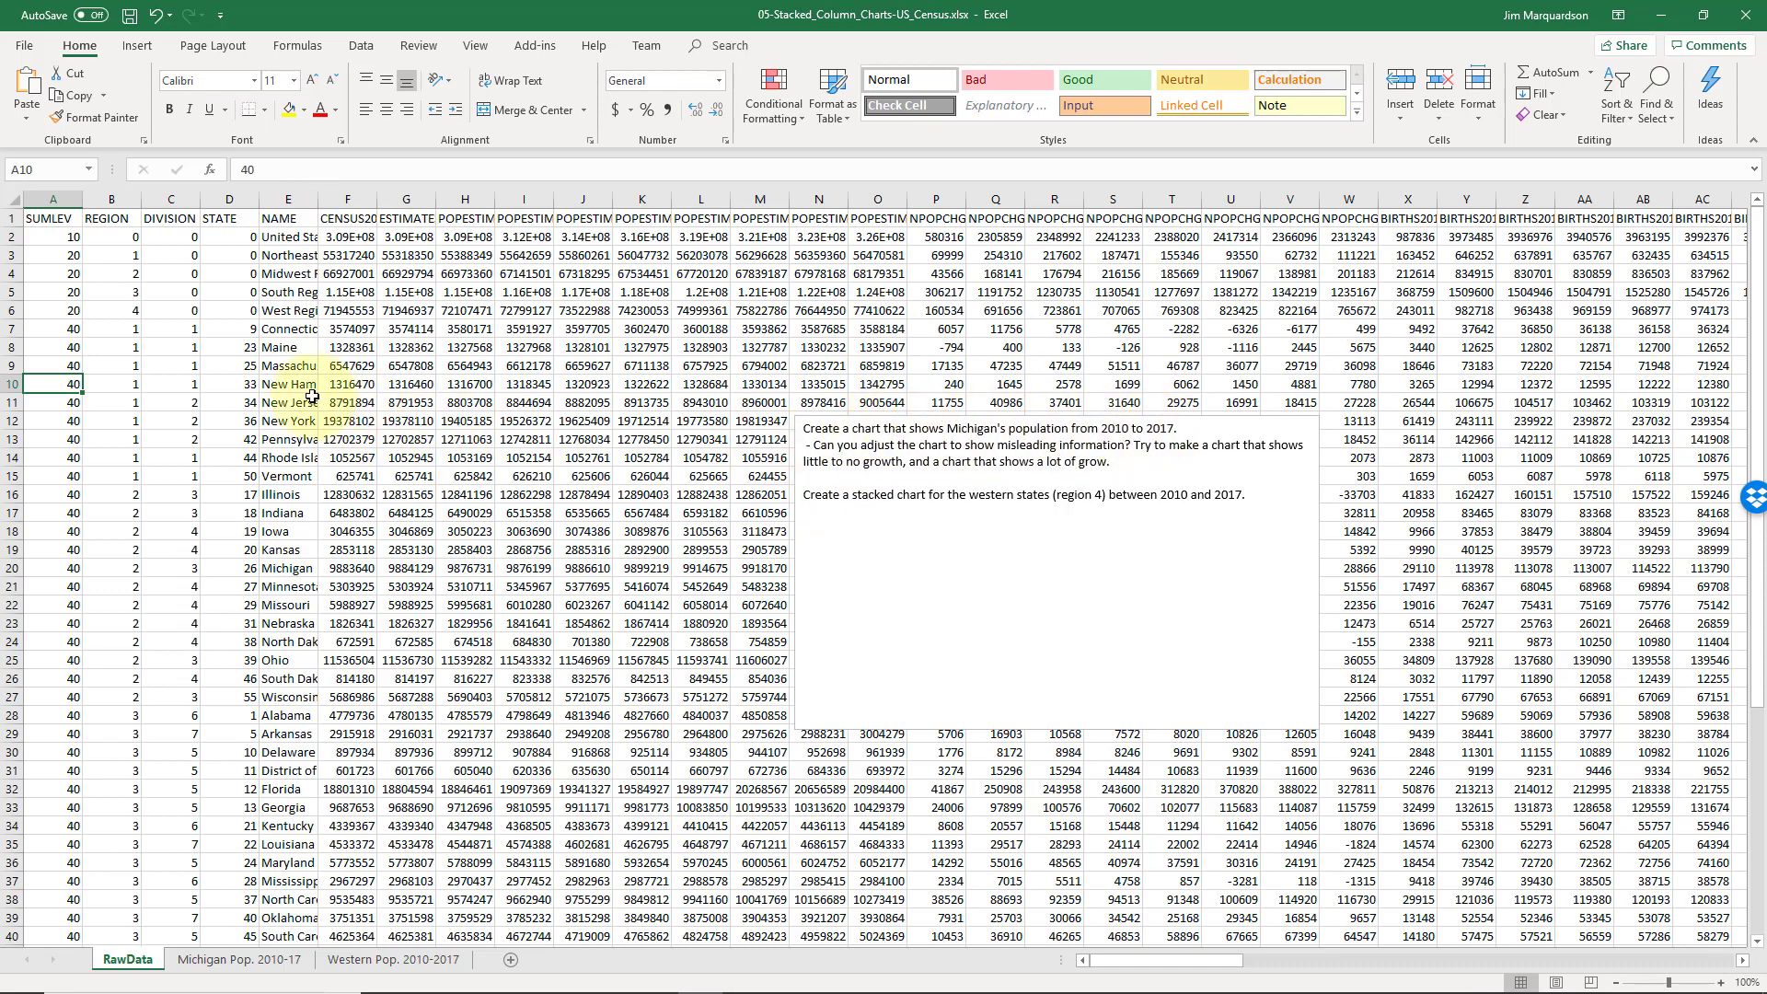
Try to select the POPESTIMATE2010 to POPESTIMATE2017 headings together with Michigan's values in the same columns.
click(501, 217)
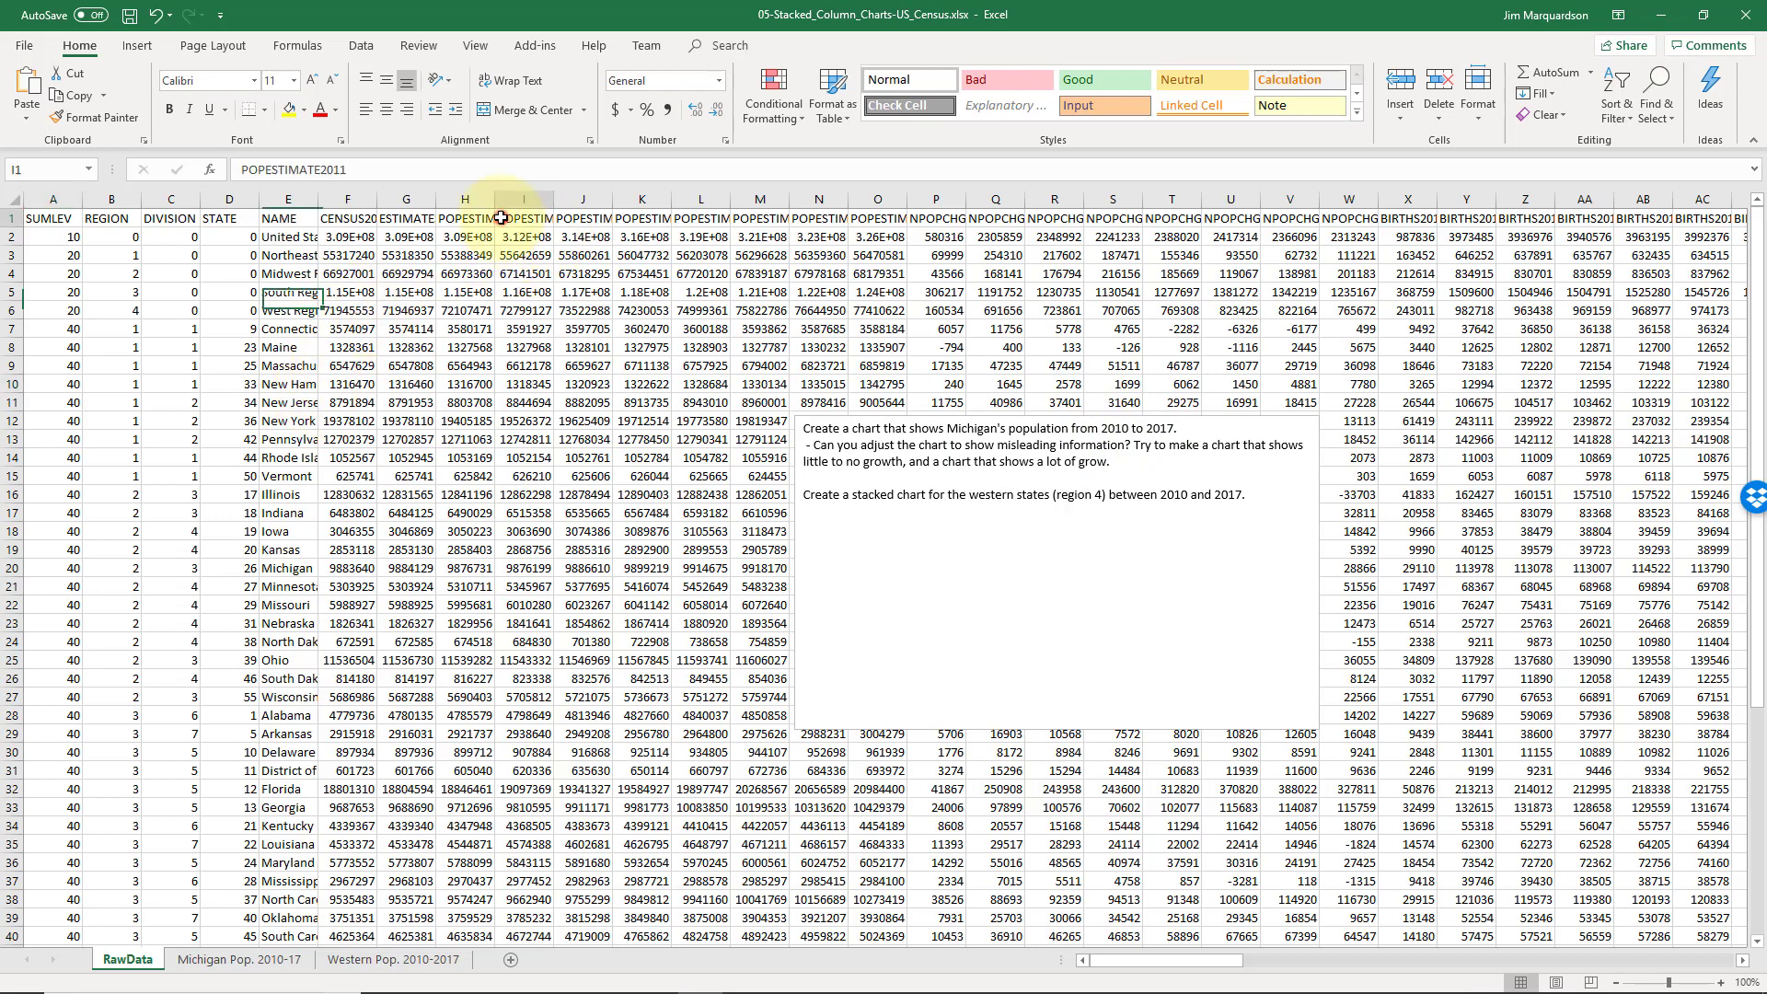
key(Left)
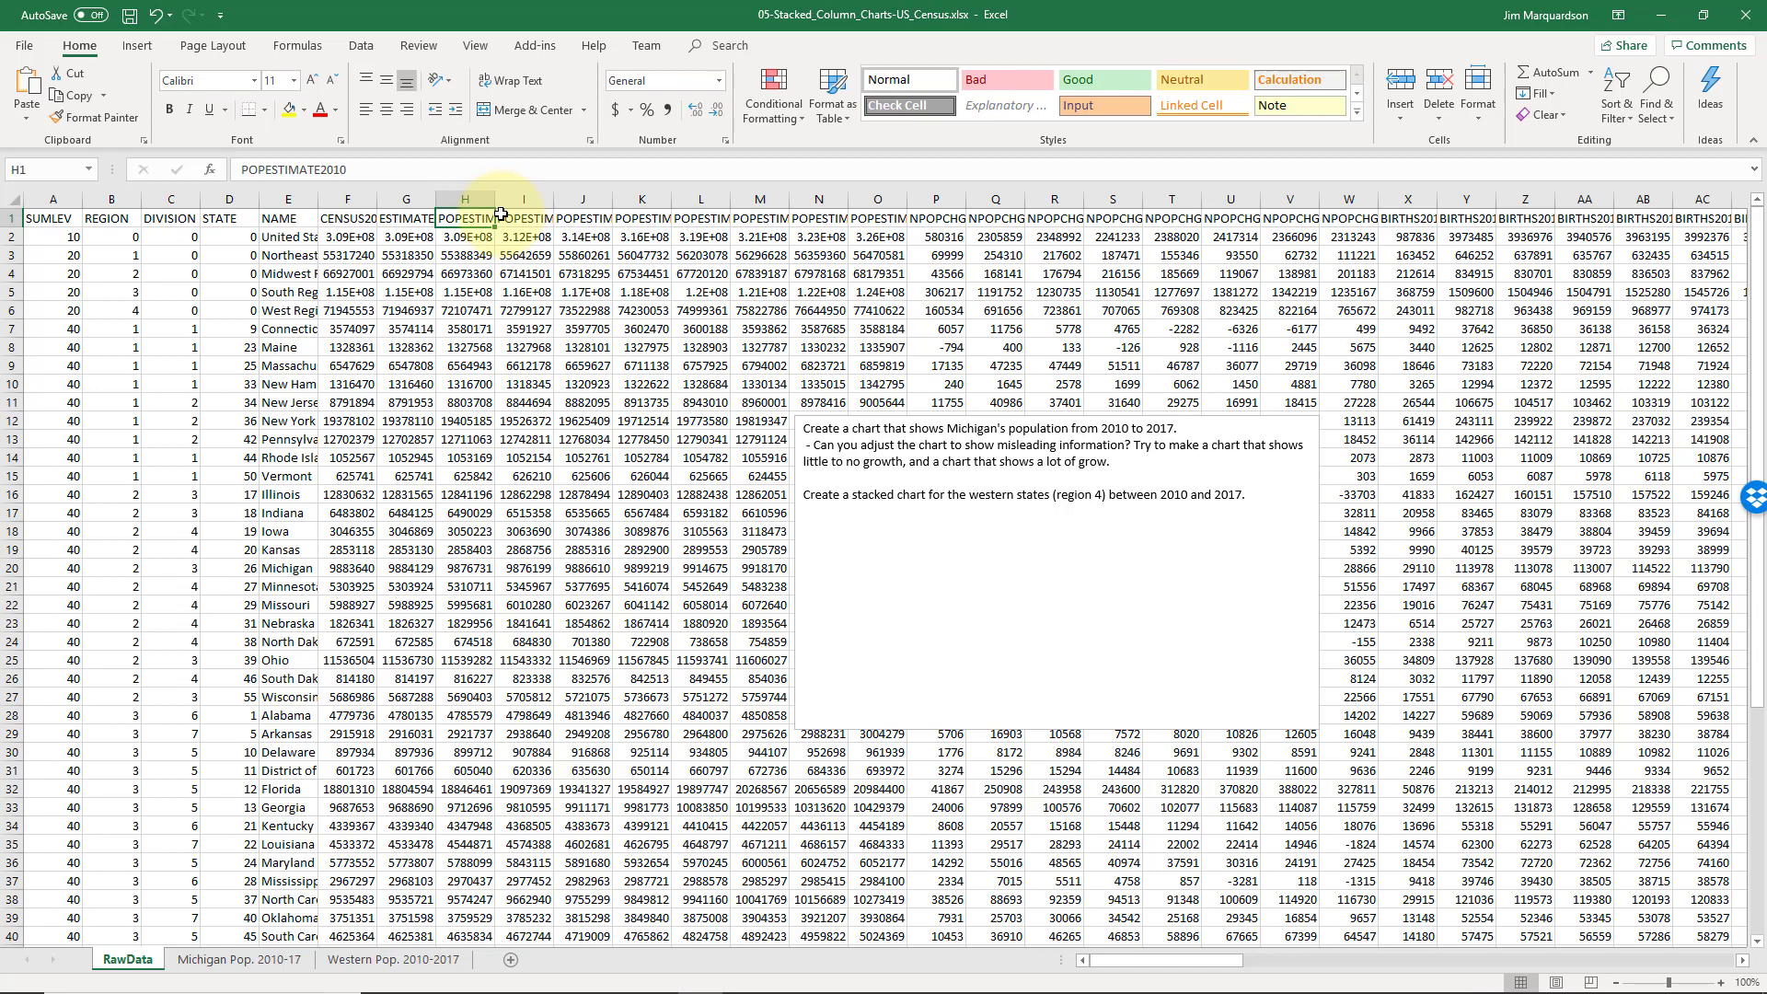
key(shift+Right)
key(shift+Right)
key(shift+Right)
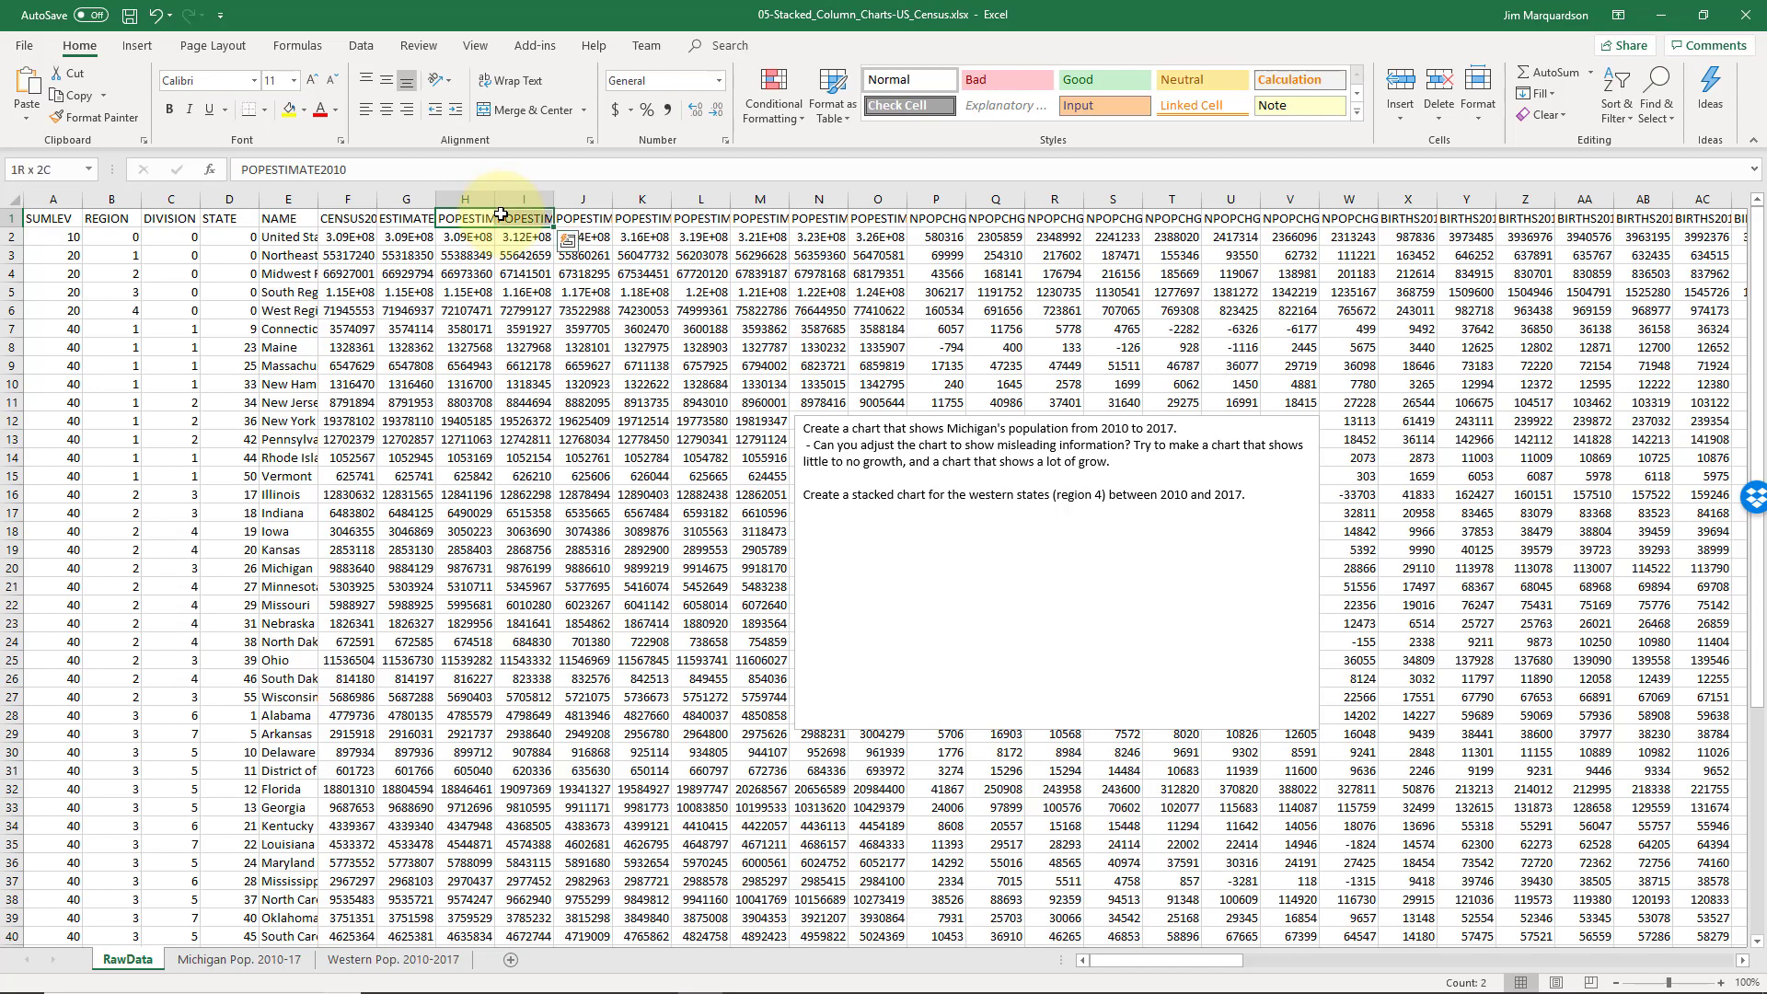
key(shift+Left)
key(shift+Left)
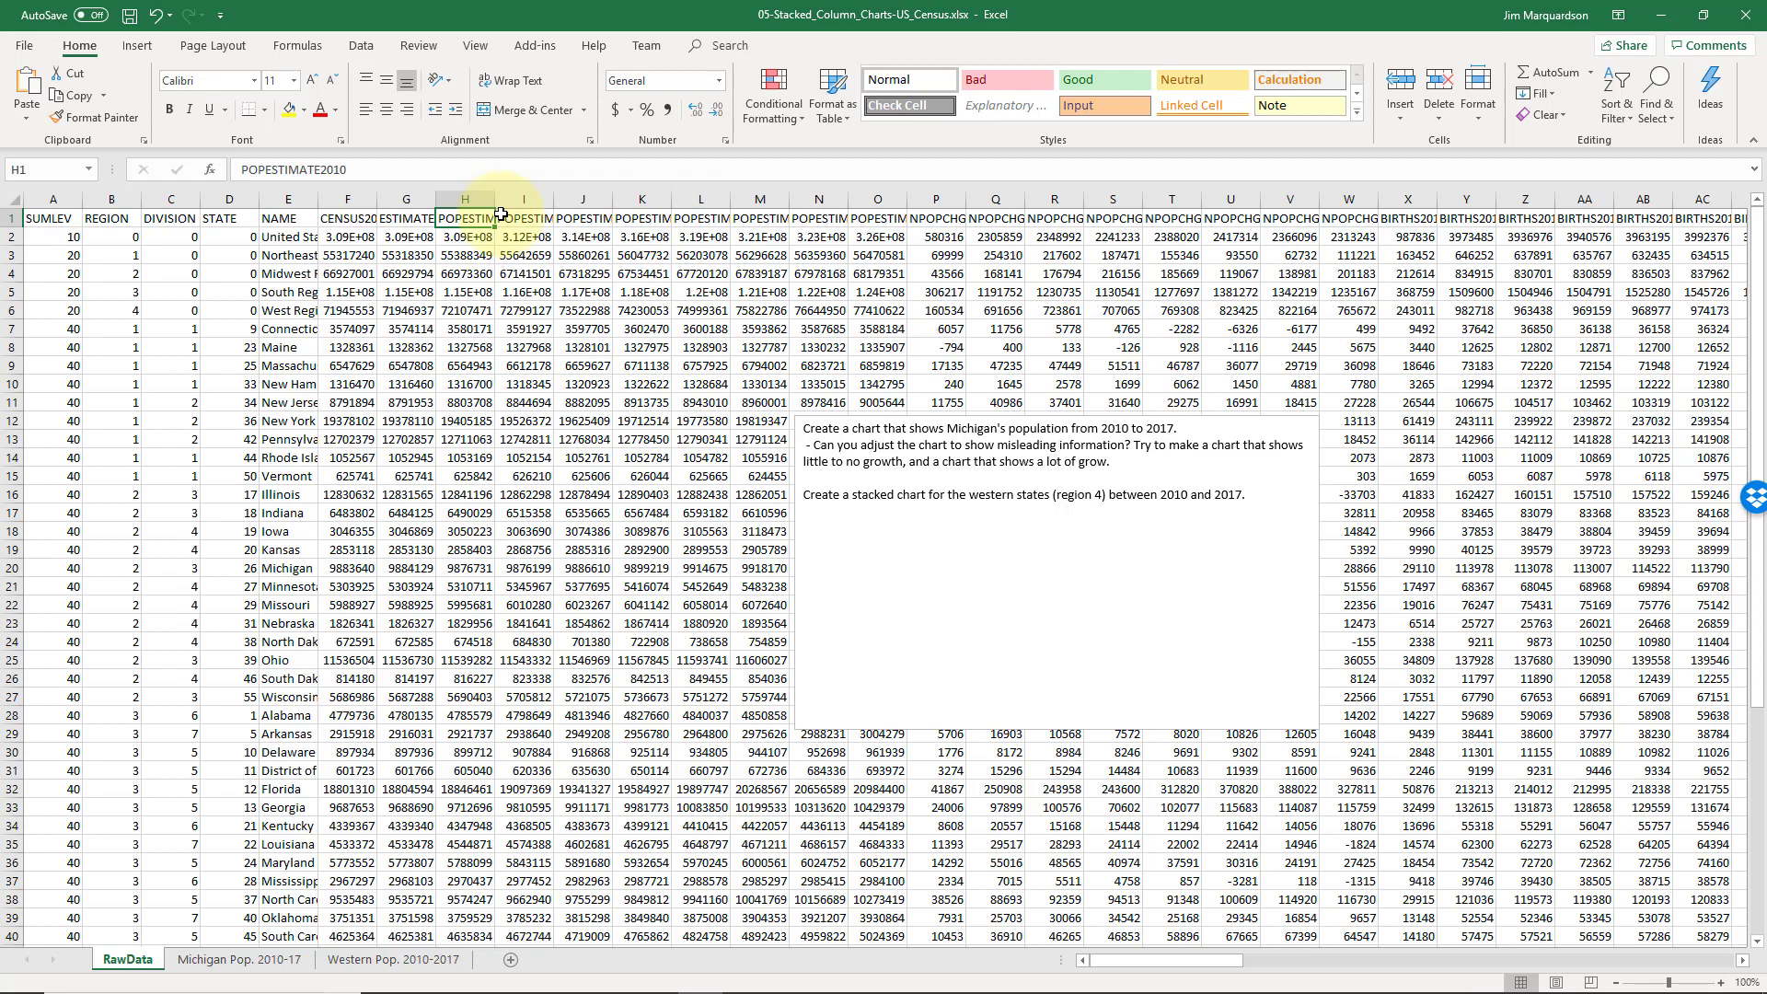
key(shift+Right)
key(shift+Right)
key(shift+Right)
key(shift+Right)
key(shift+Right)
key(shift+Right)
key(shift+Right)
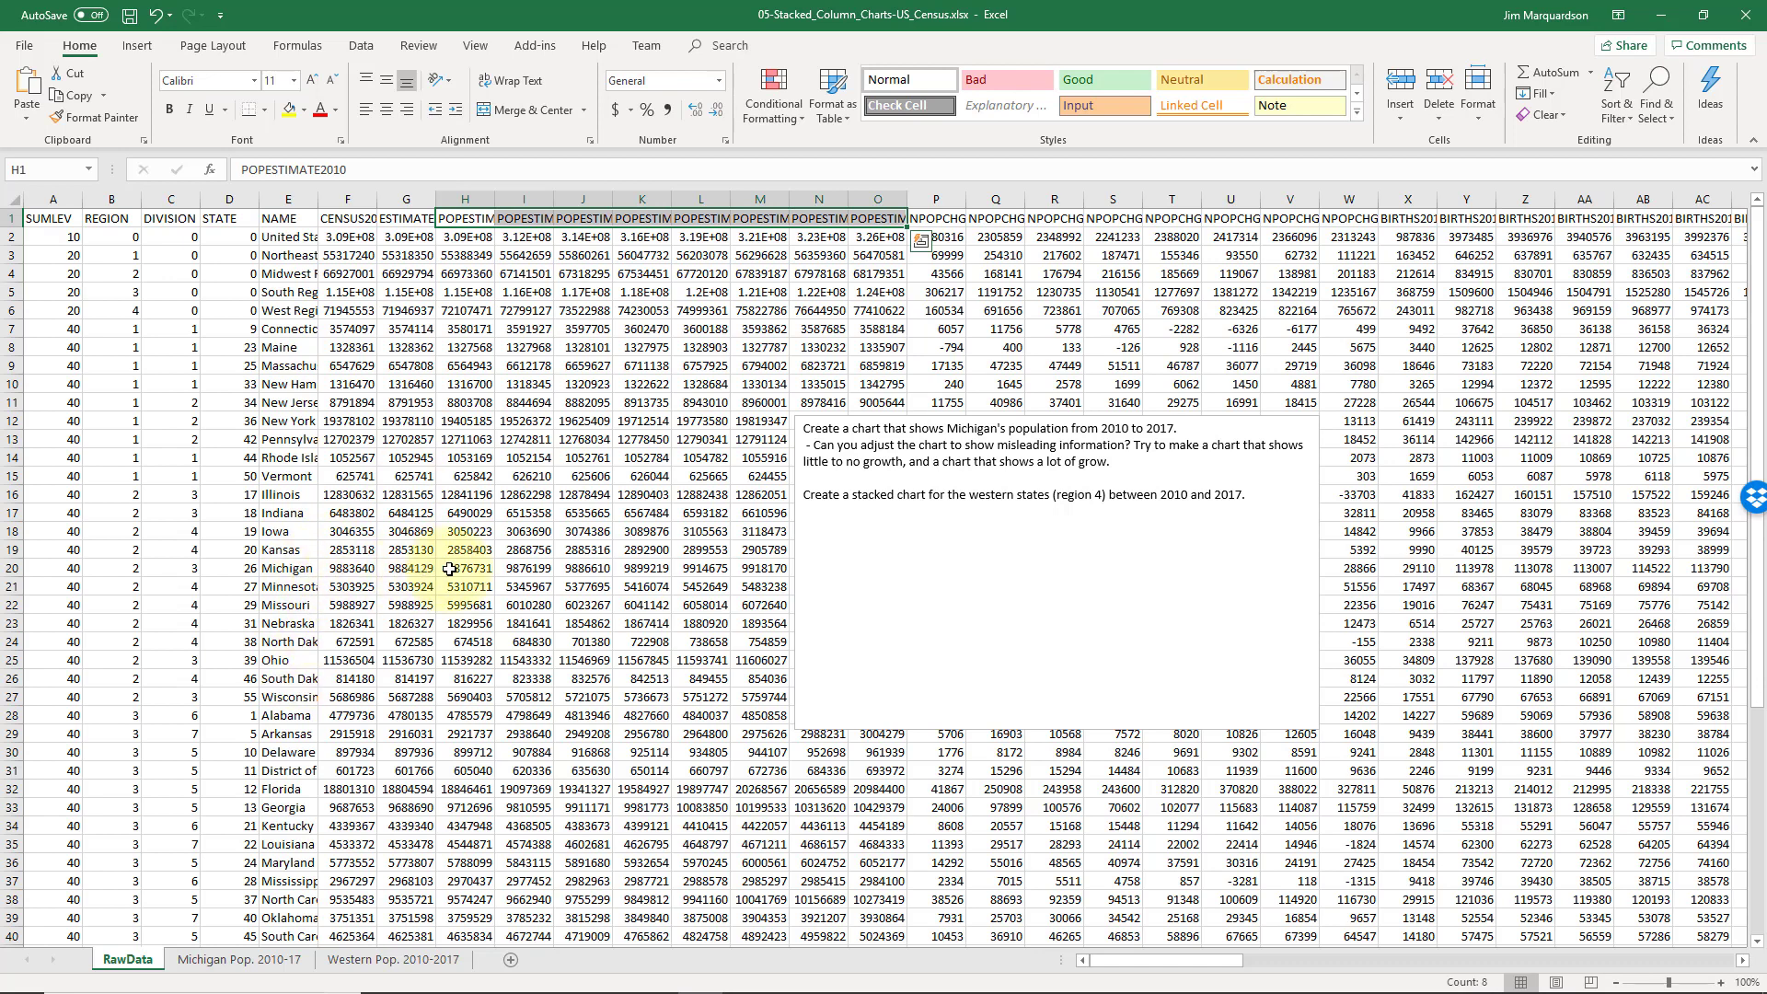
drag(464, 569, 879, 573)
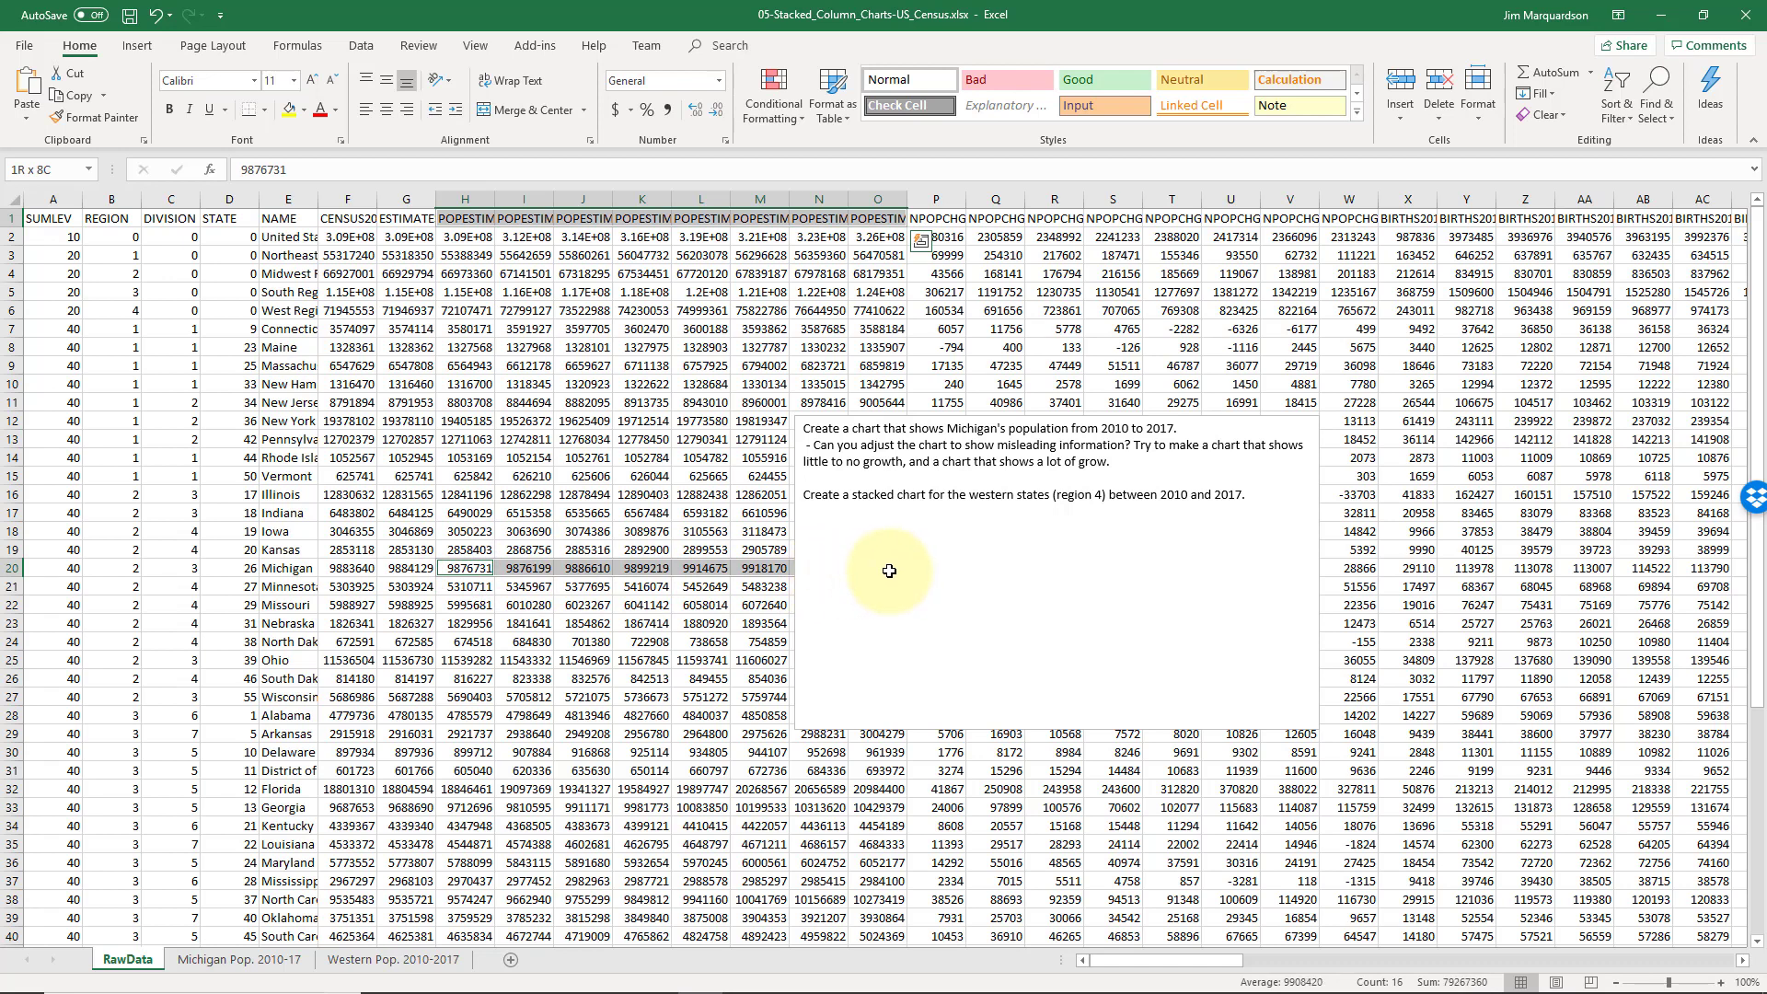
drag(889, 571, 893, 571)
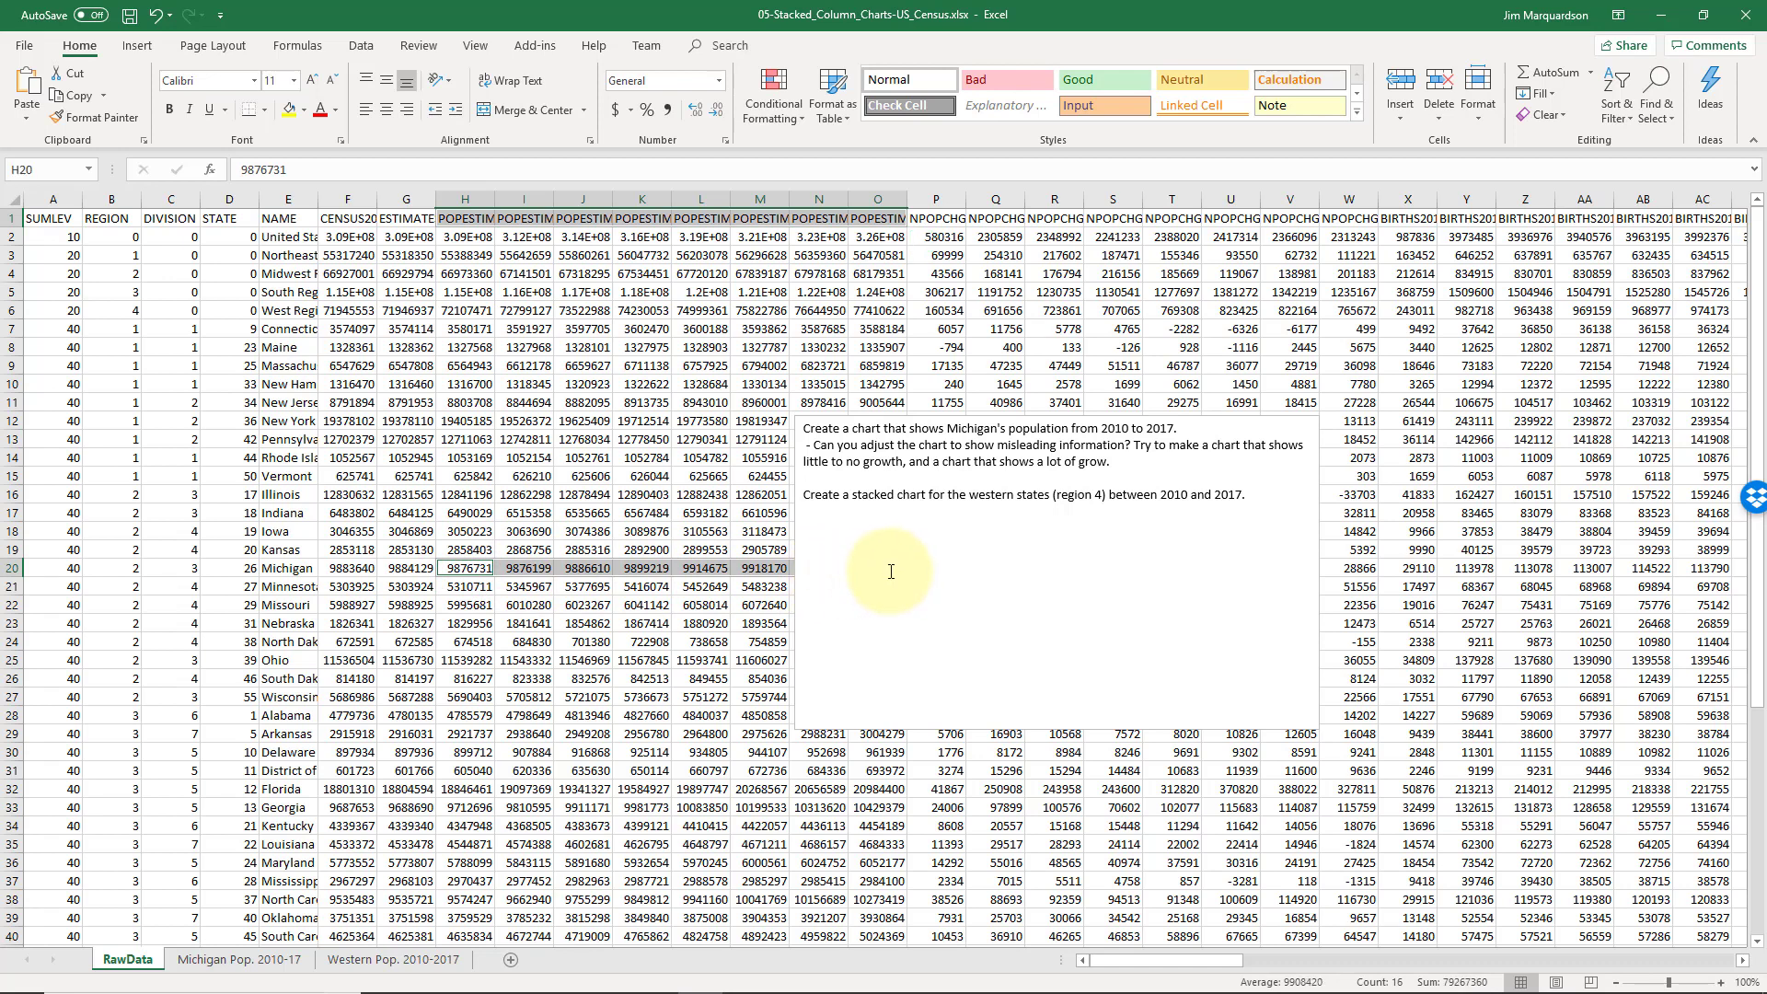
Move the instructions text box below the Michigan row so it no longer covers that row's population estimates.
click(806, 648)
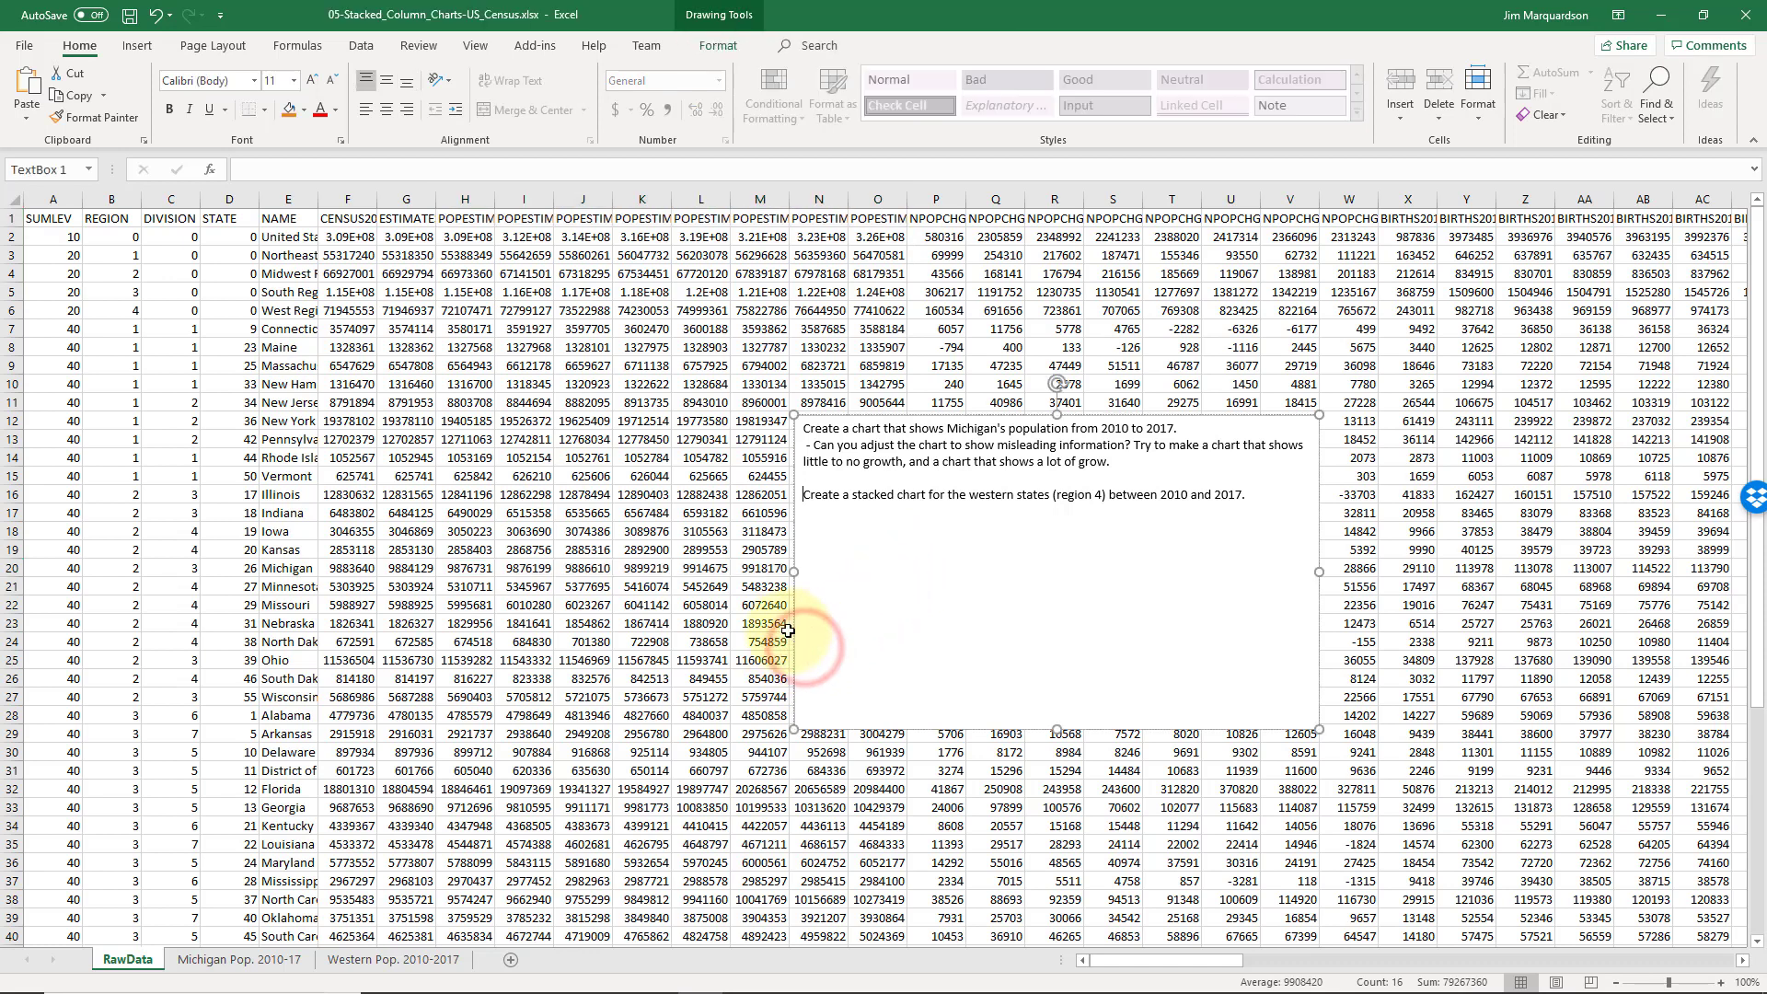
drag(787, 630, 835, 672)
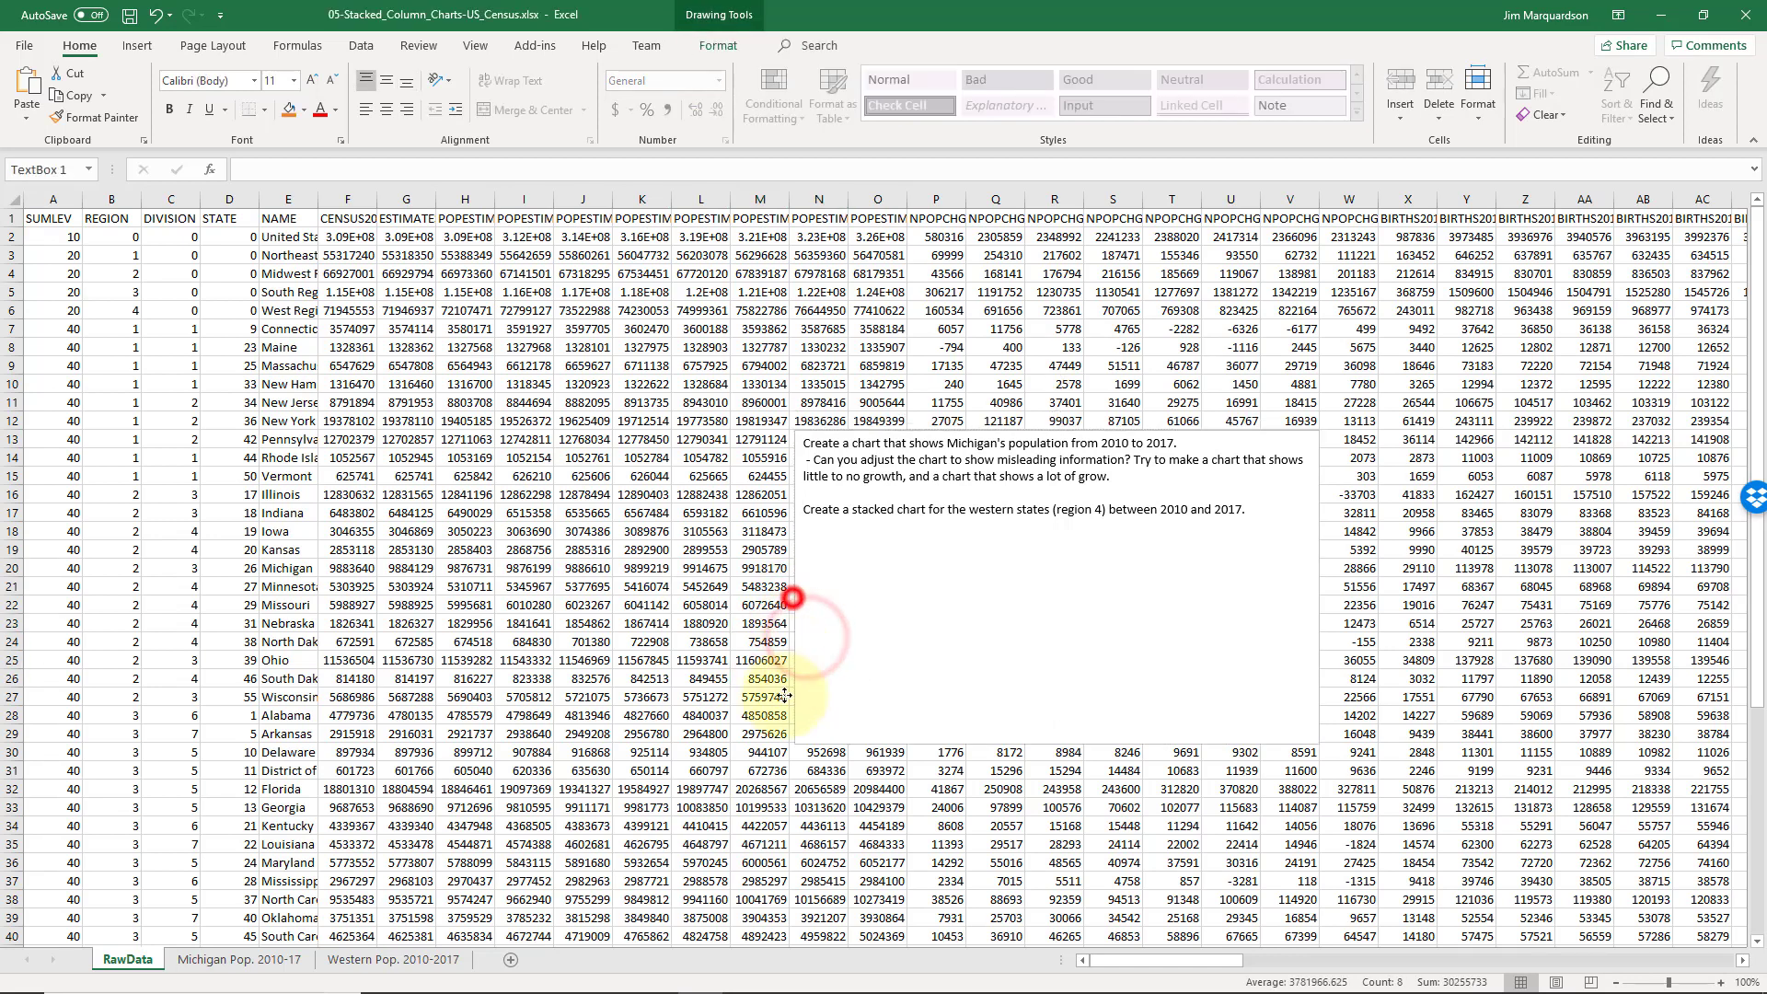
mouse_move(793, 600)
mouse_down()
mouse_move(727, 790)
mouse_move(589, 766)
mouse_up()
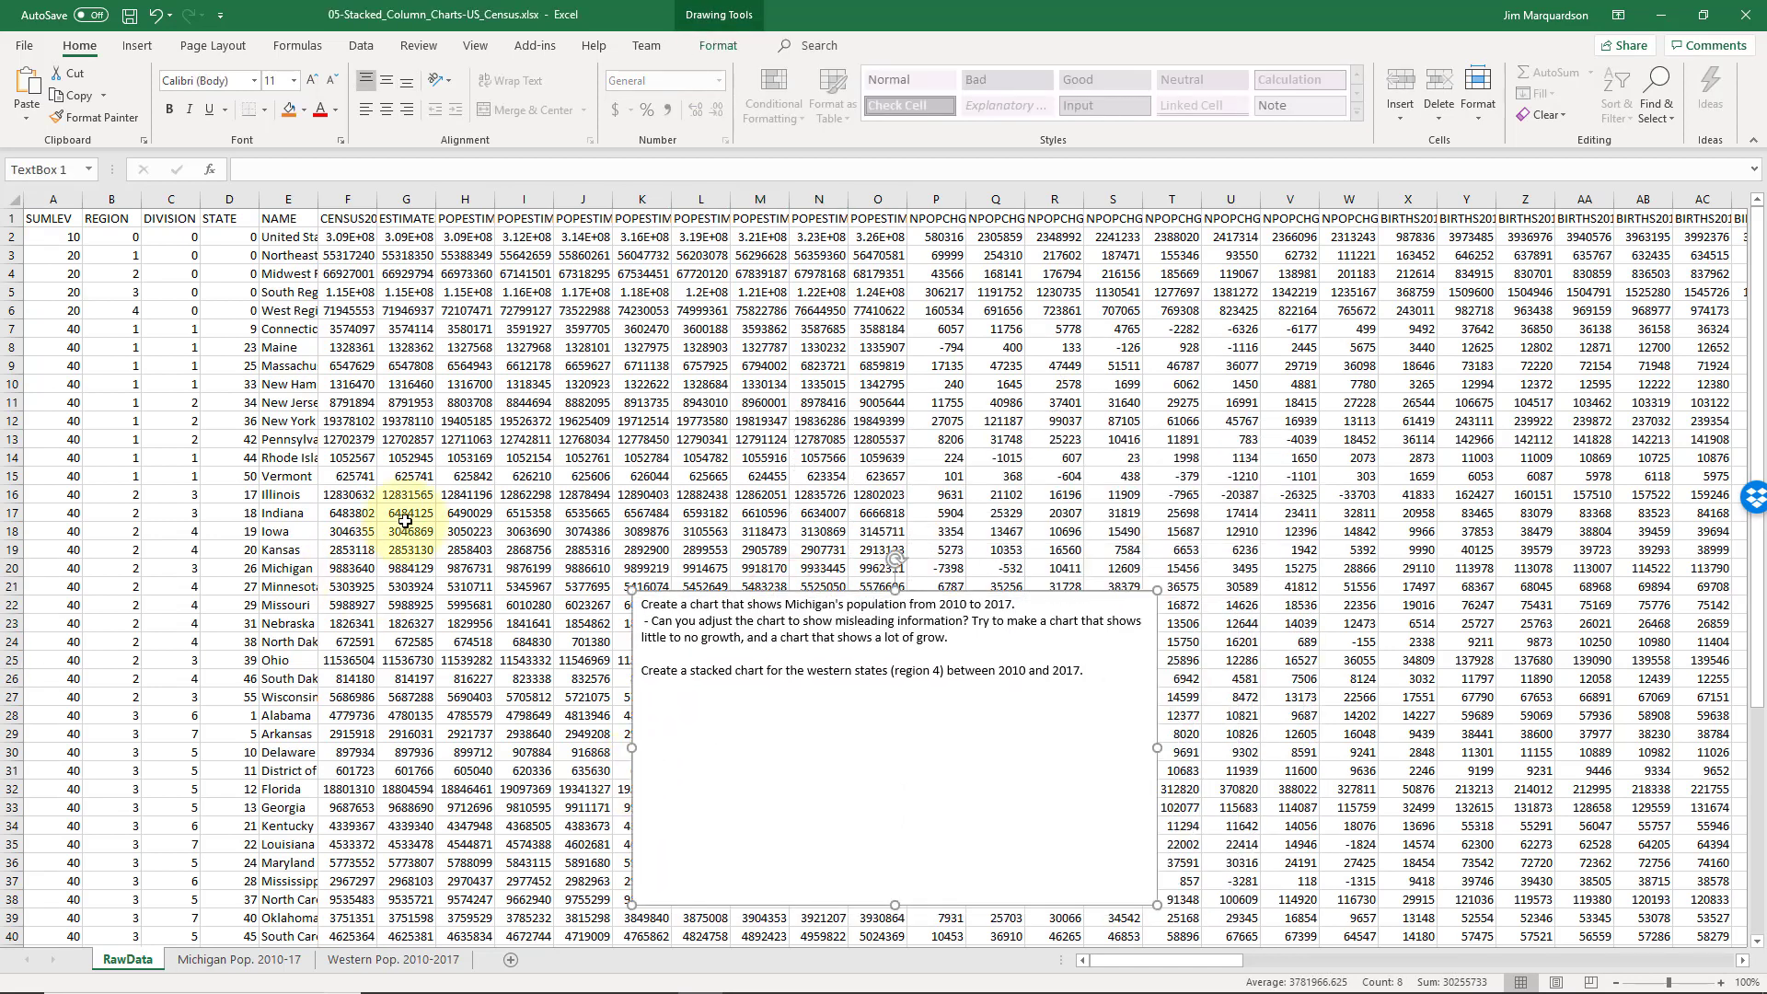
Insert a 2-D clustered column chart from the headings H1:O1 and Michigan's values H20:O20, and place it above the Michigan row.
click(519, 222)
key(Left)
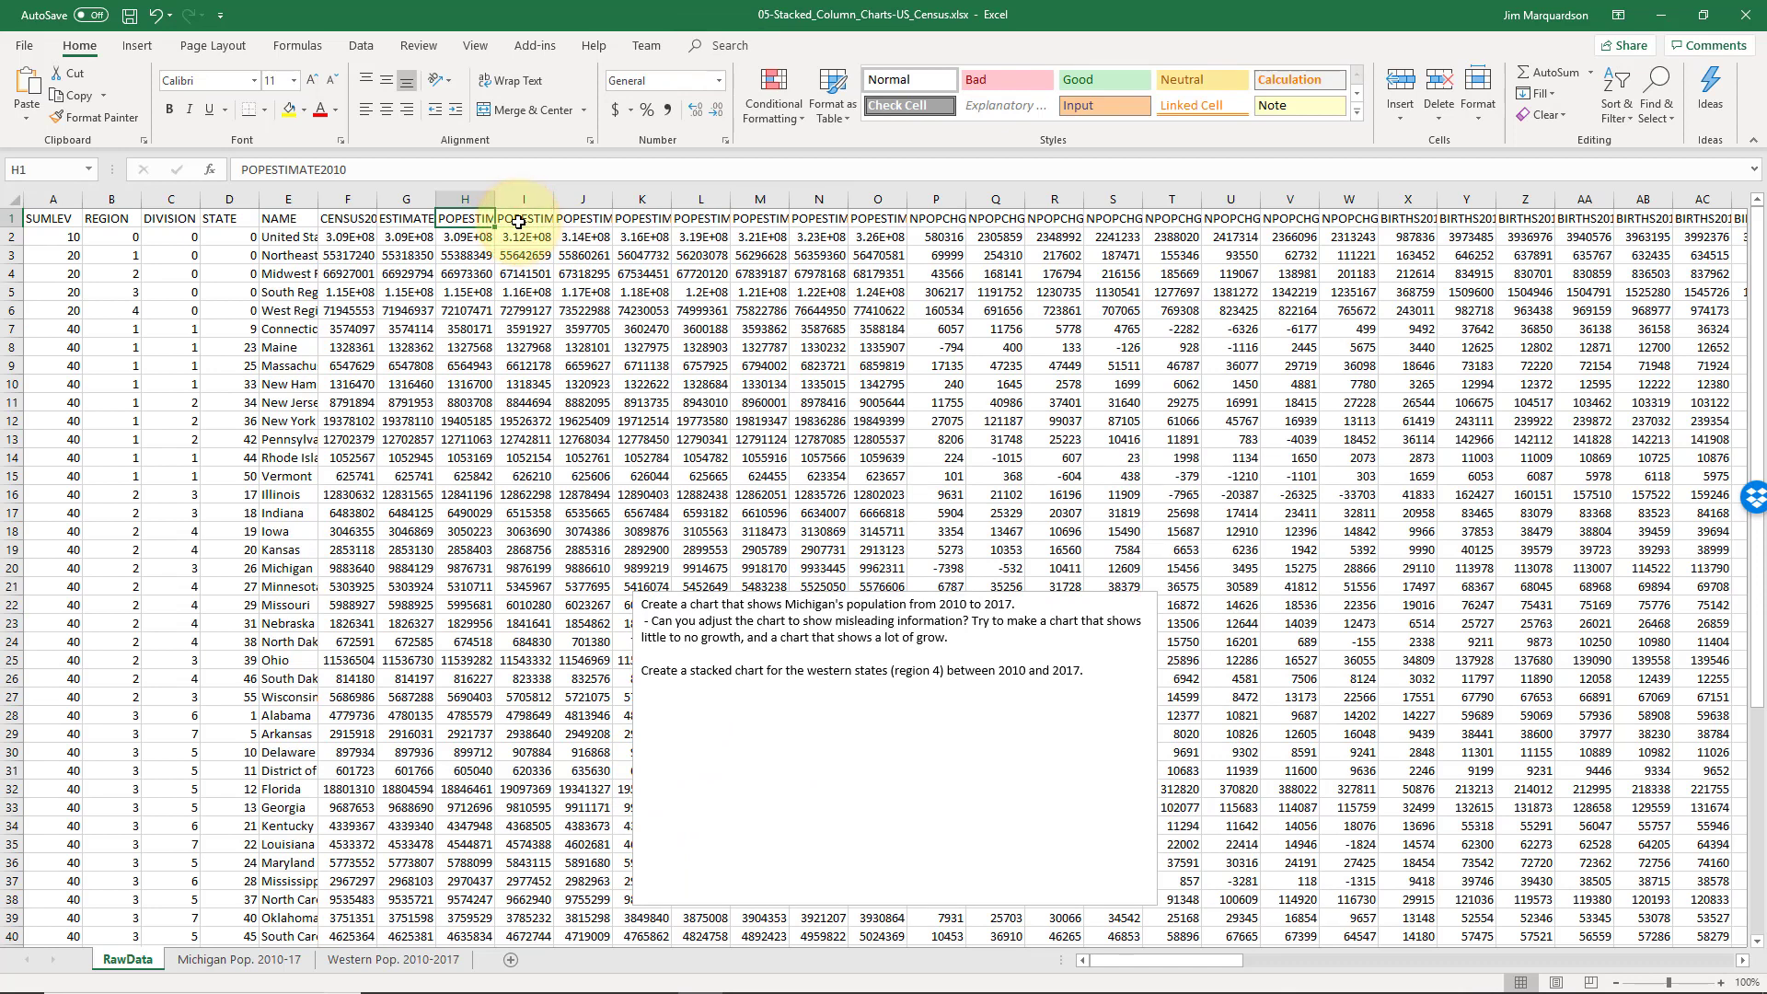
key(shift+Right)
key(shift+Right)
key(shift+Right)
key(shift+Right)
key(shift+Right)
key(shift+Right)
key(shift+Right)
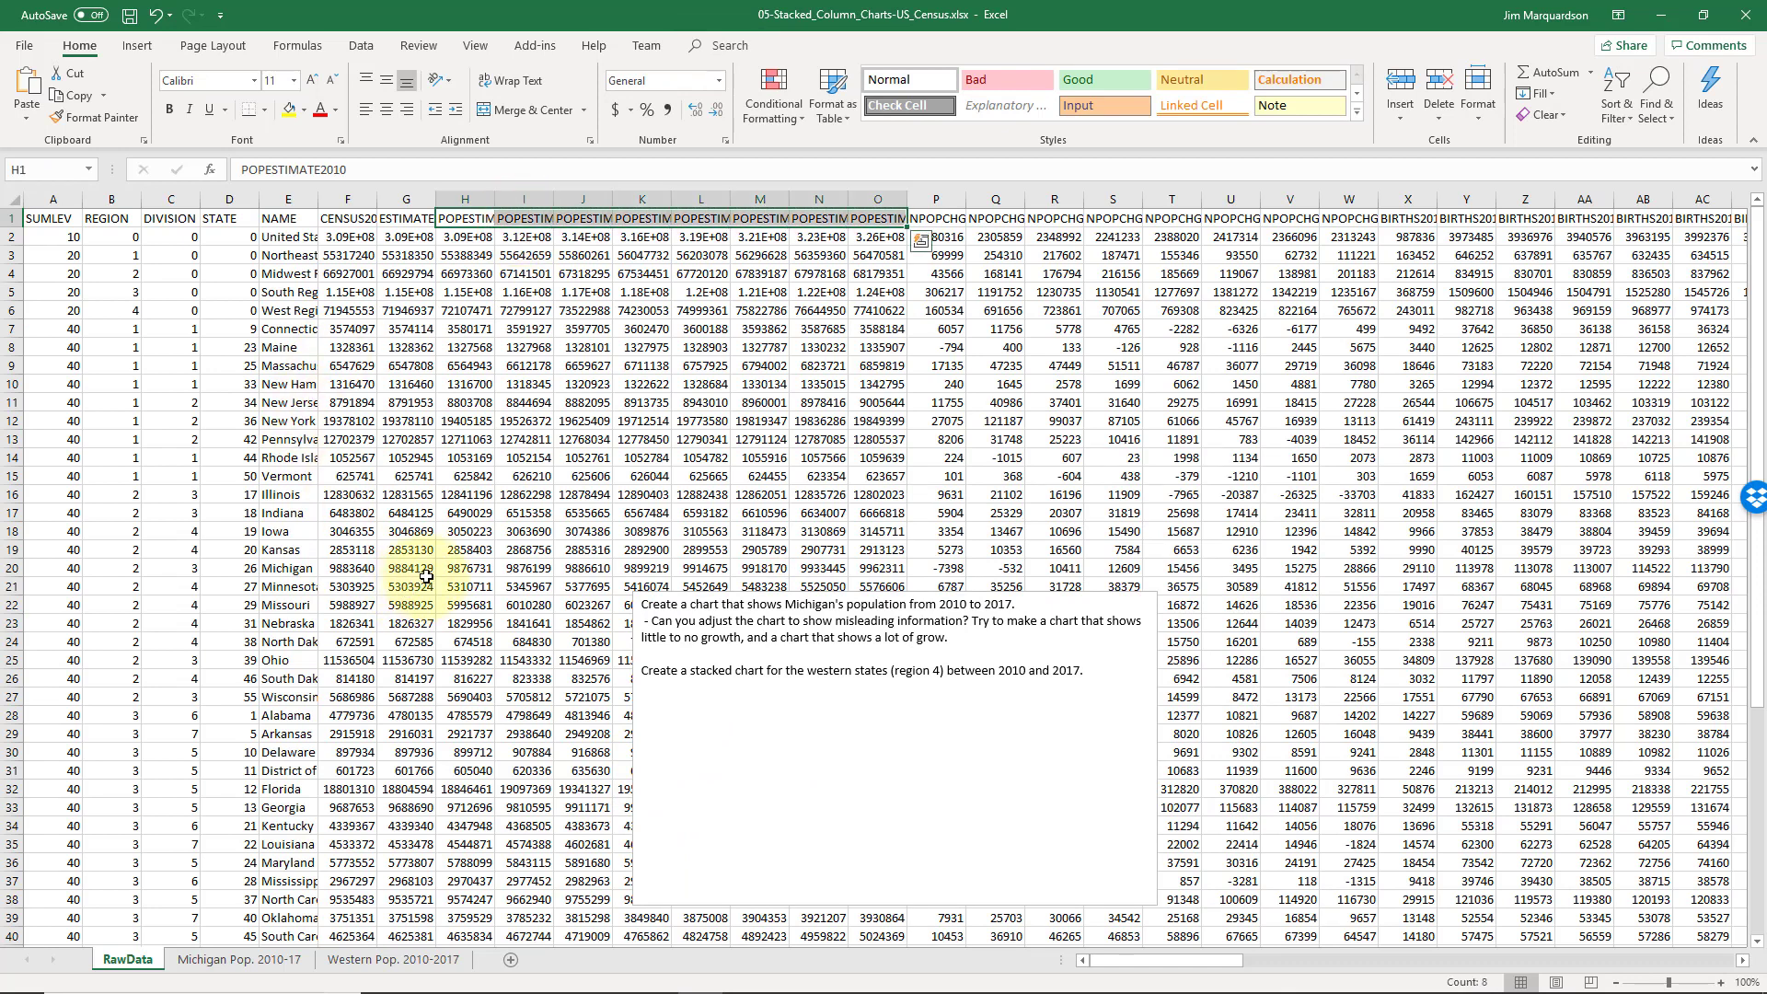
drag(460, 570, 865, 580)
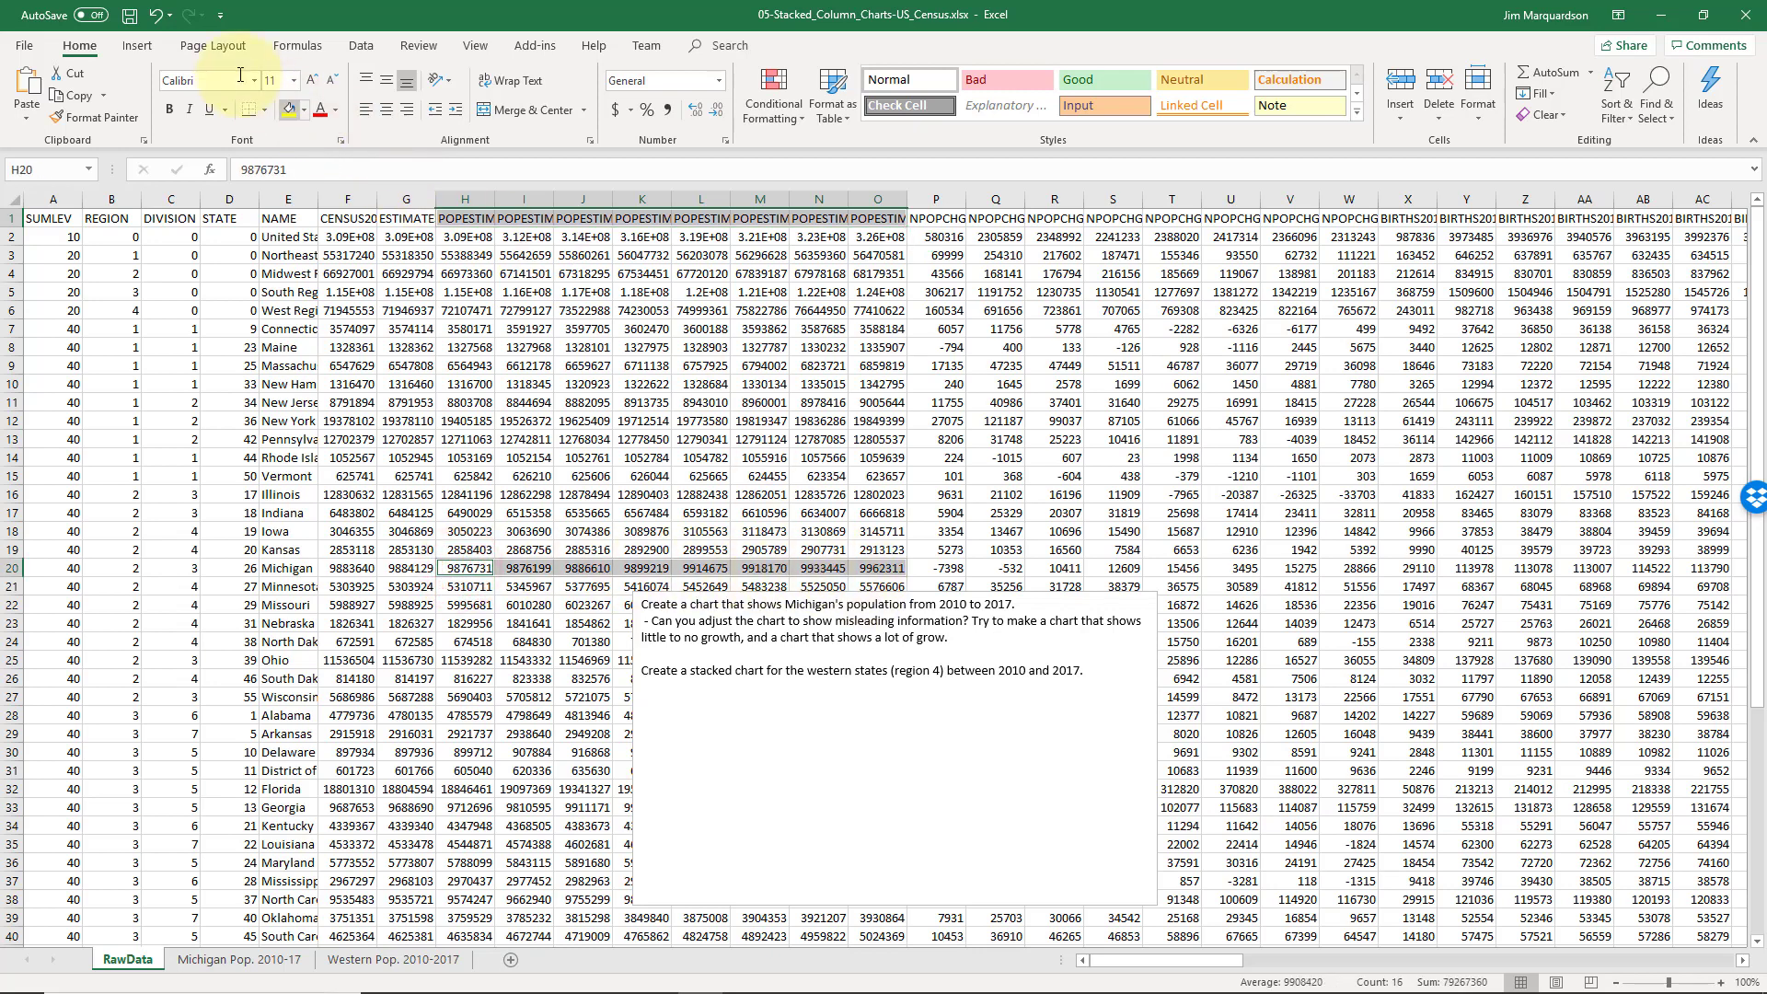
click(138, 46)
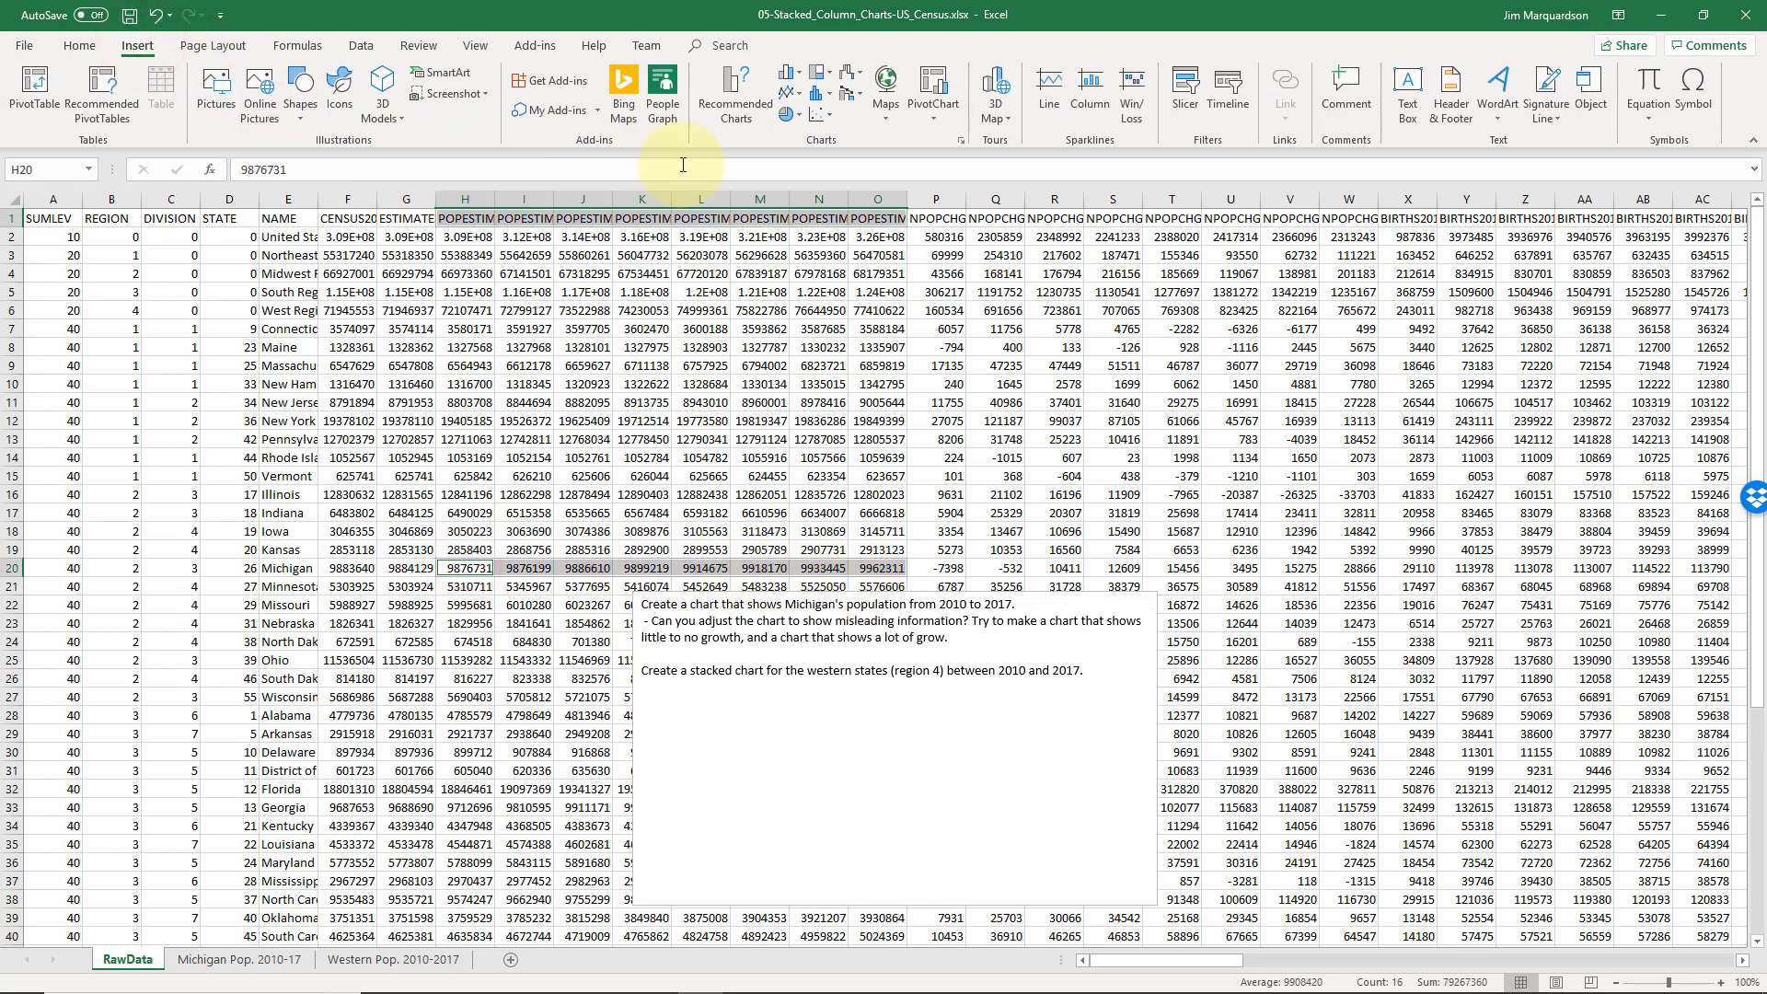
click(789, 72)
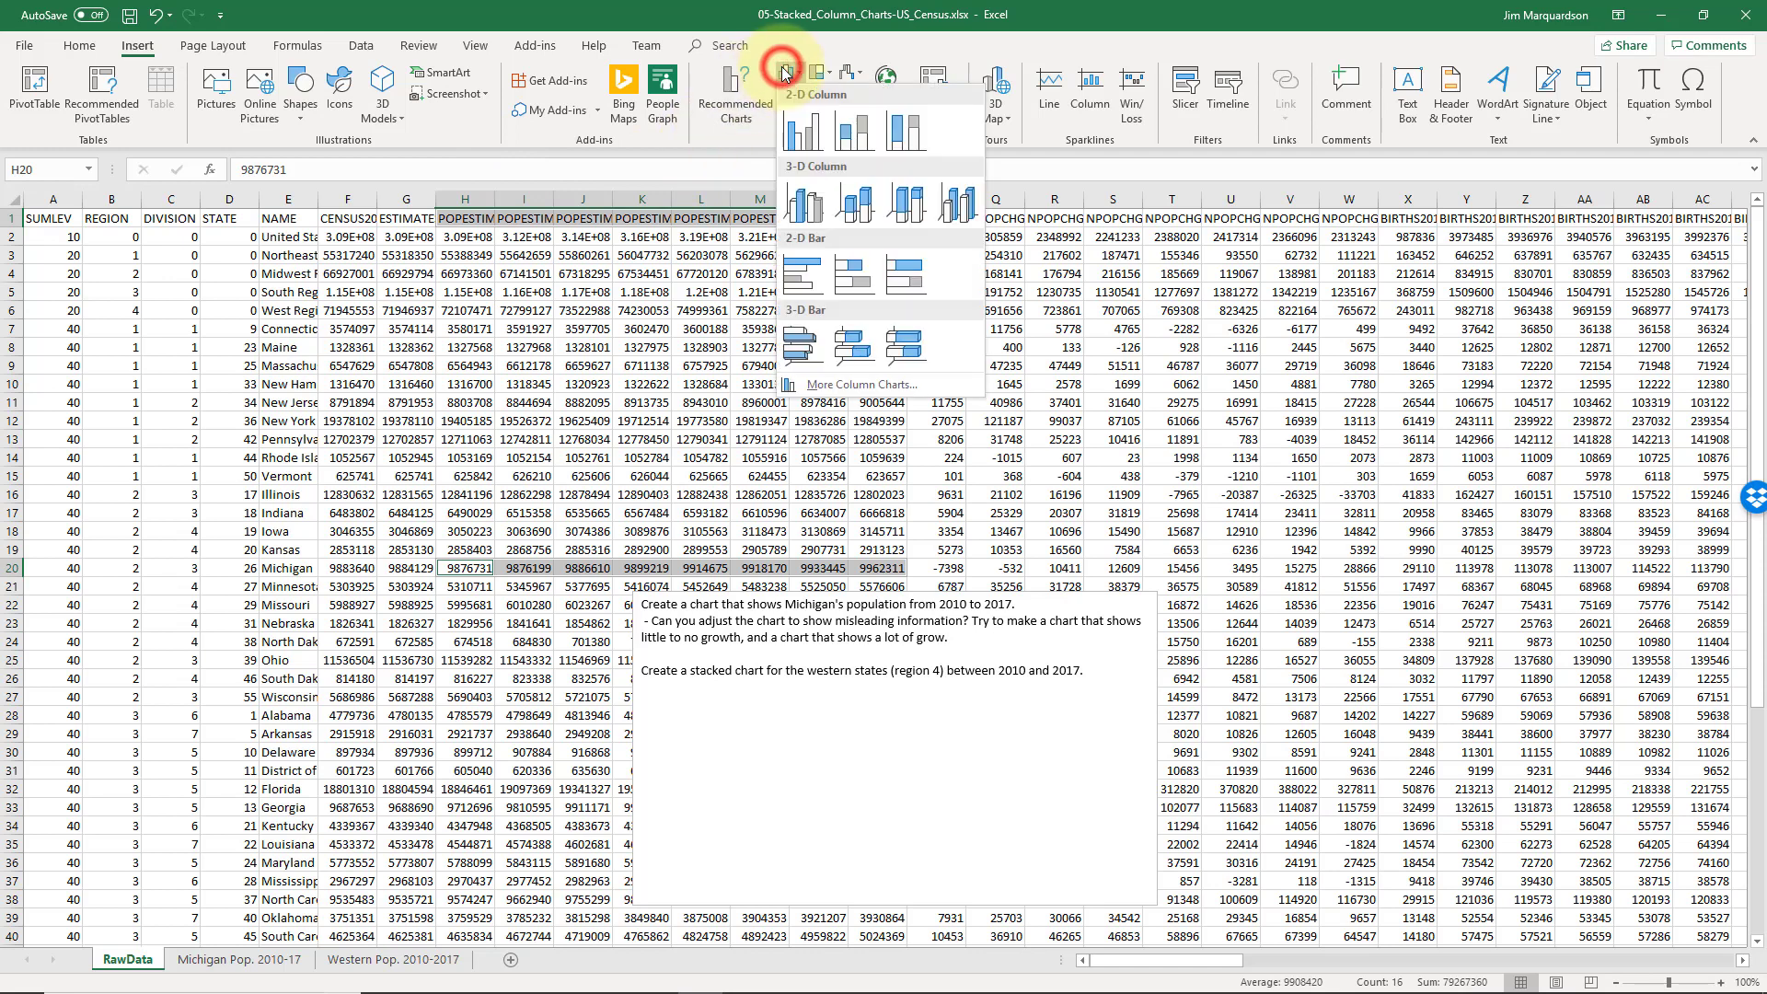
click(803, 137)
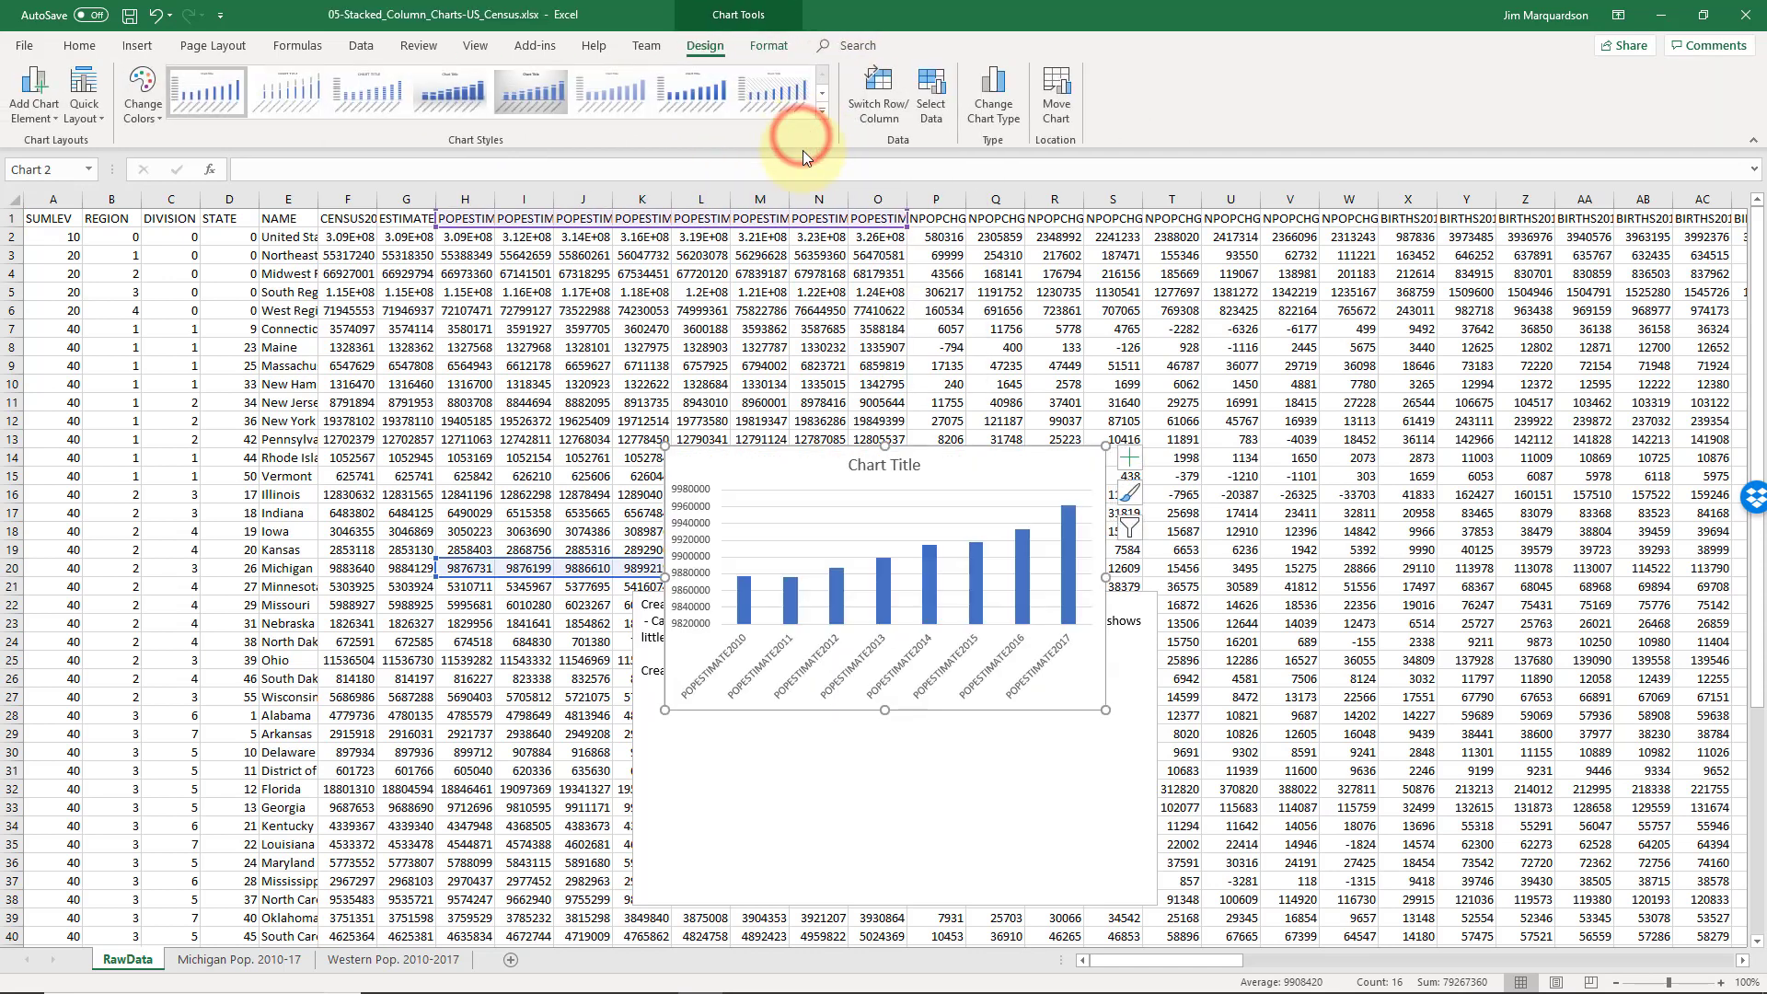
drag(761, 451, 778, 282)
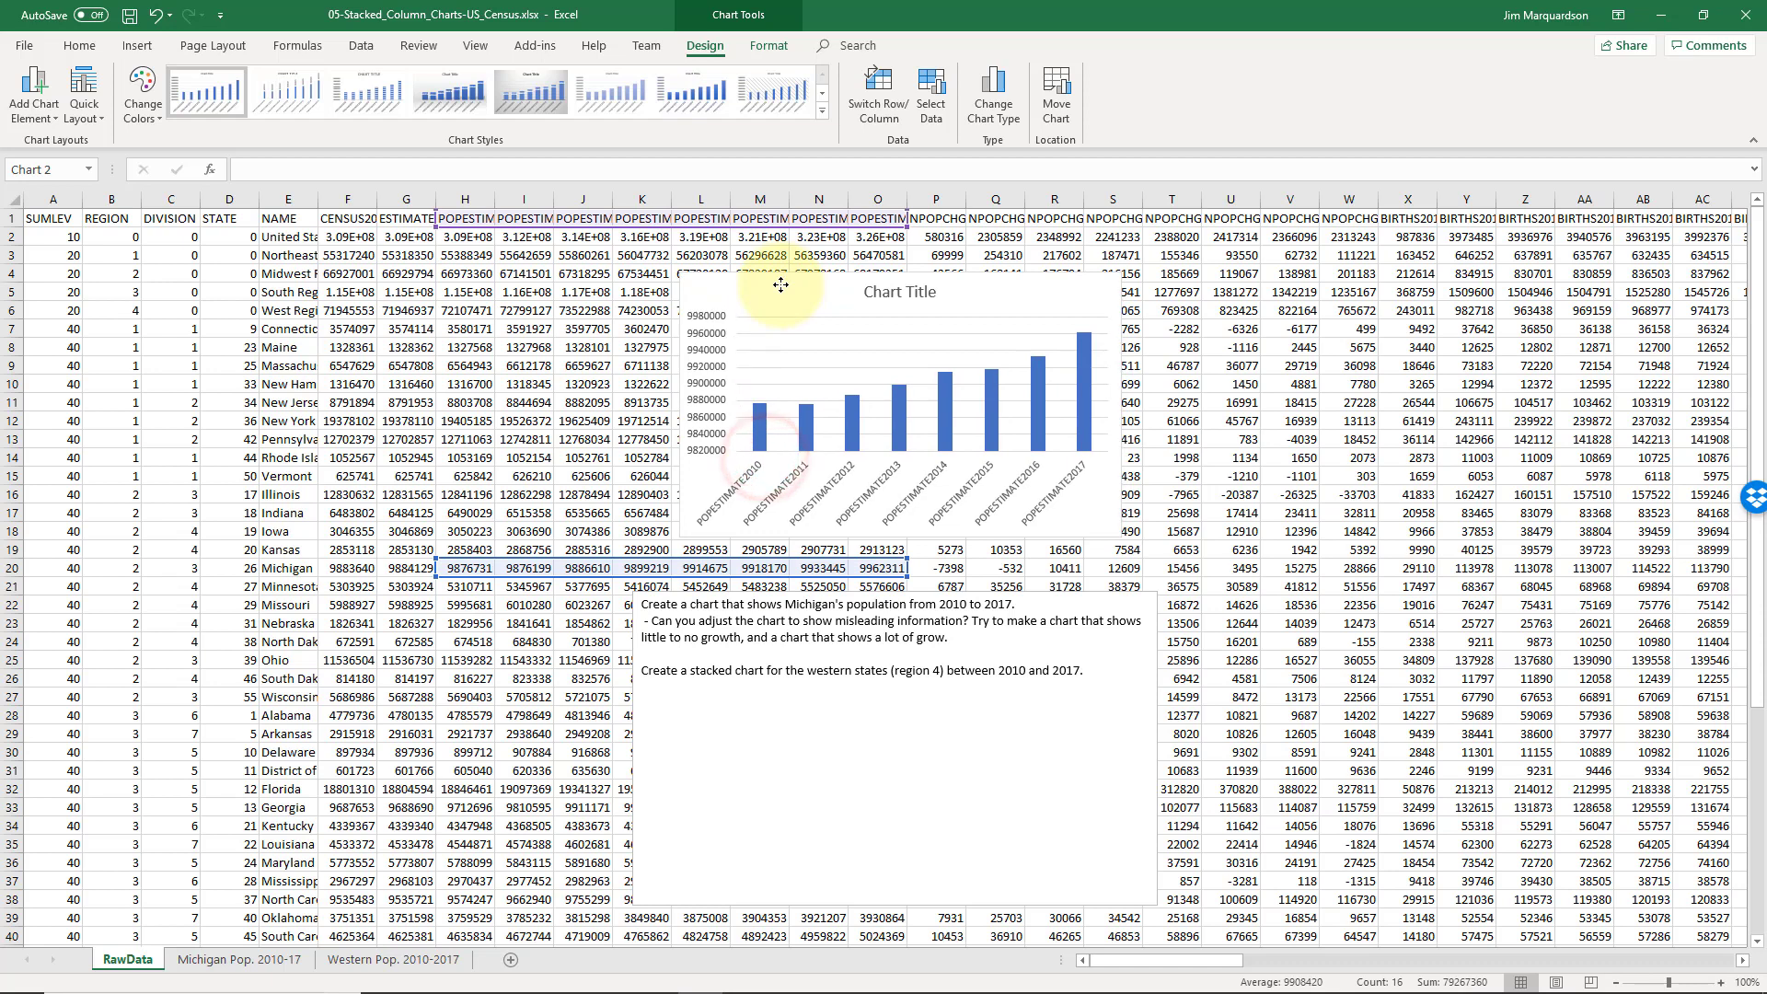
Change the chart title to "Michigan Population 2010-2017".
click(895, 291)
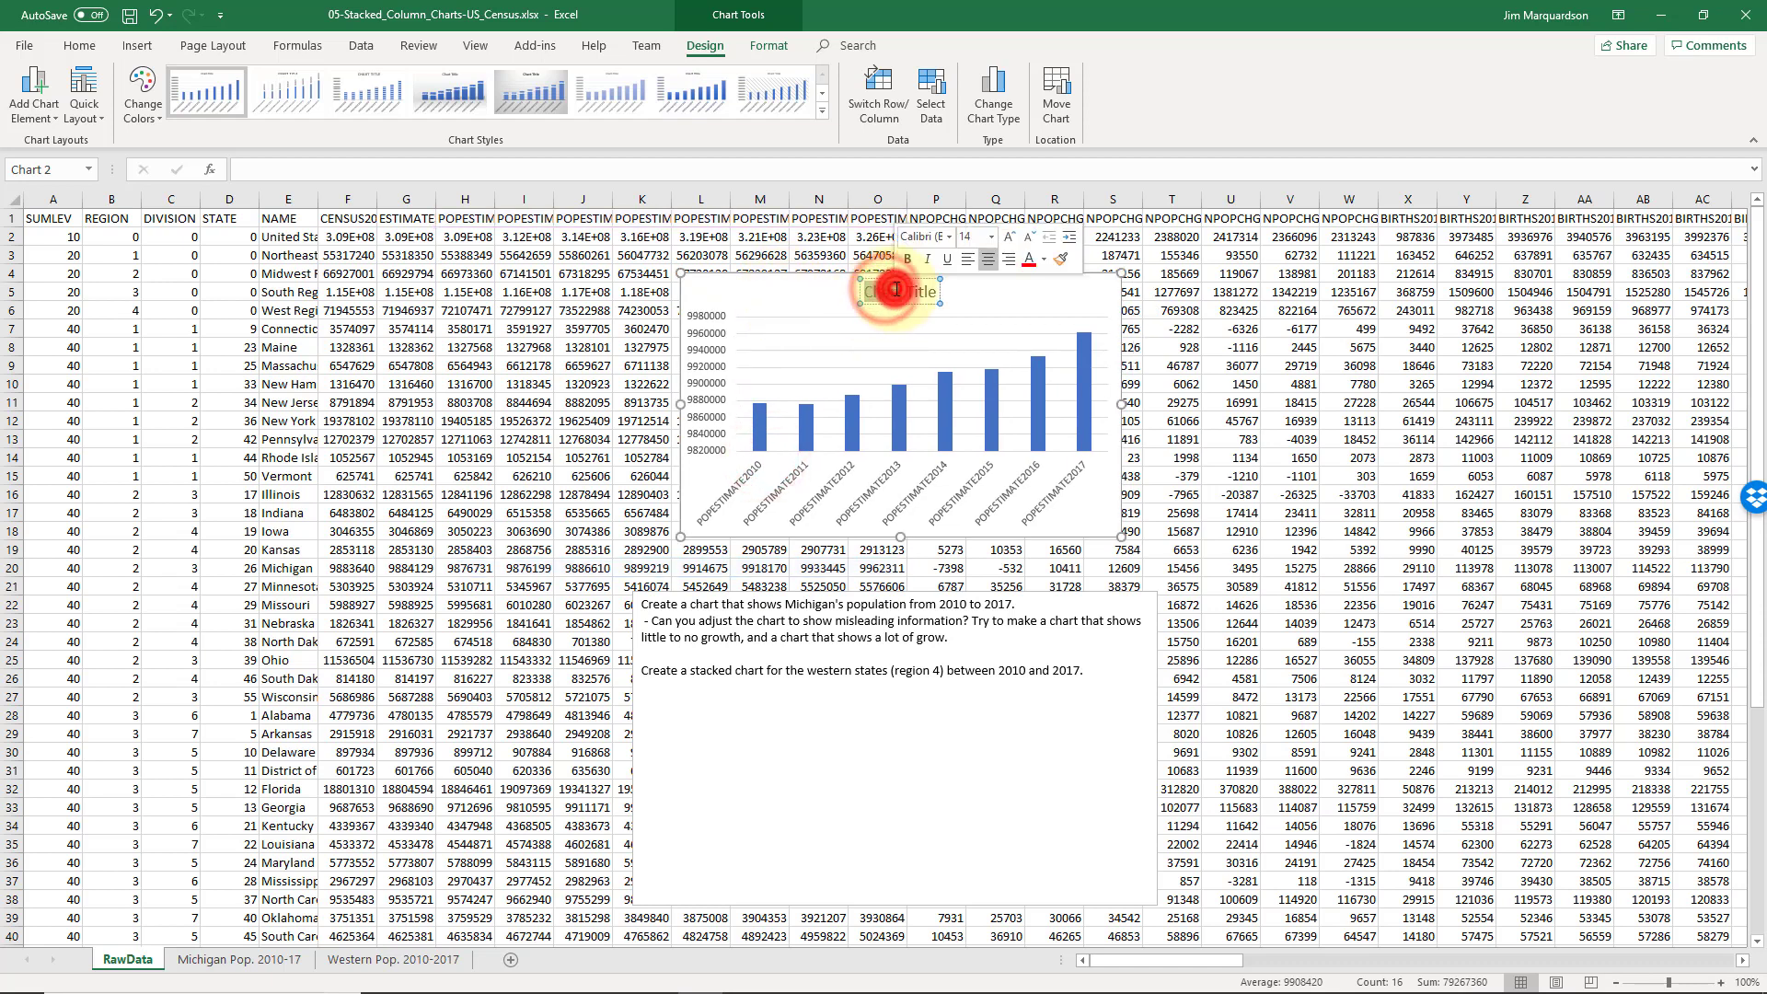
text(M)
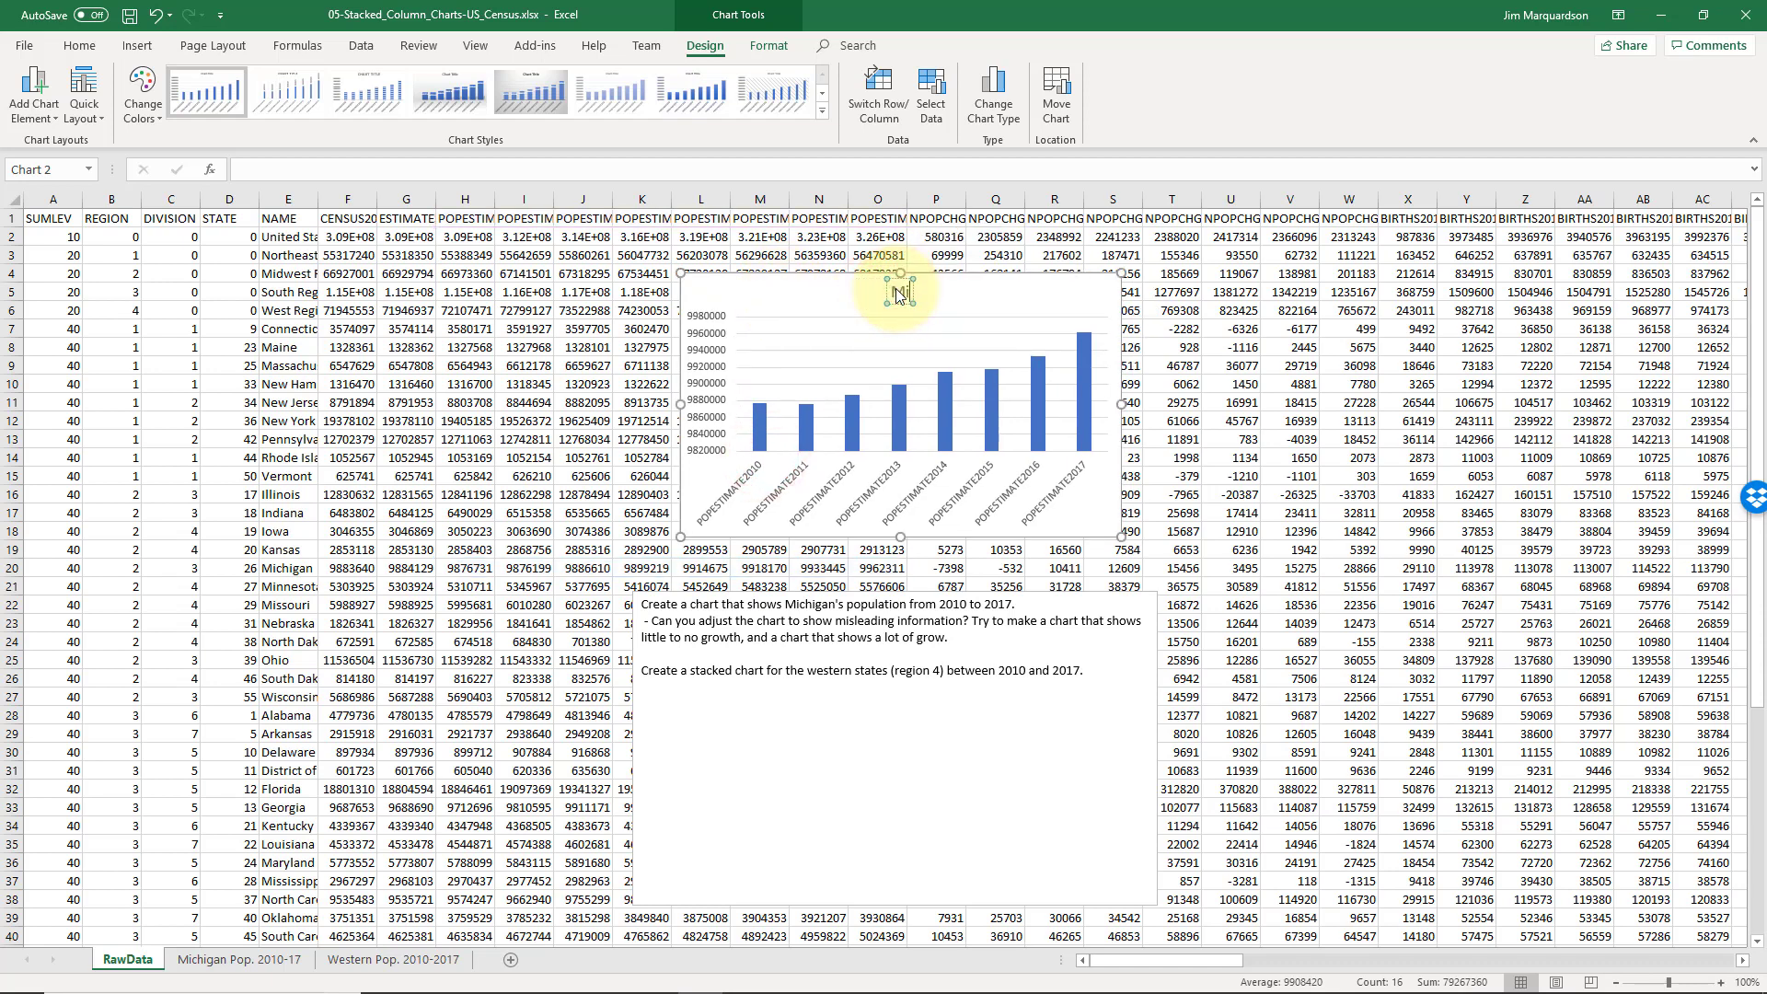
text(ichigan Popu)
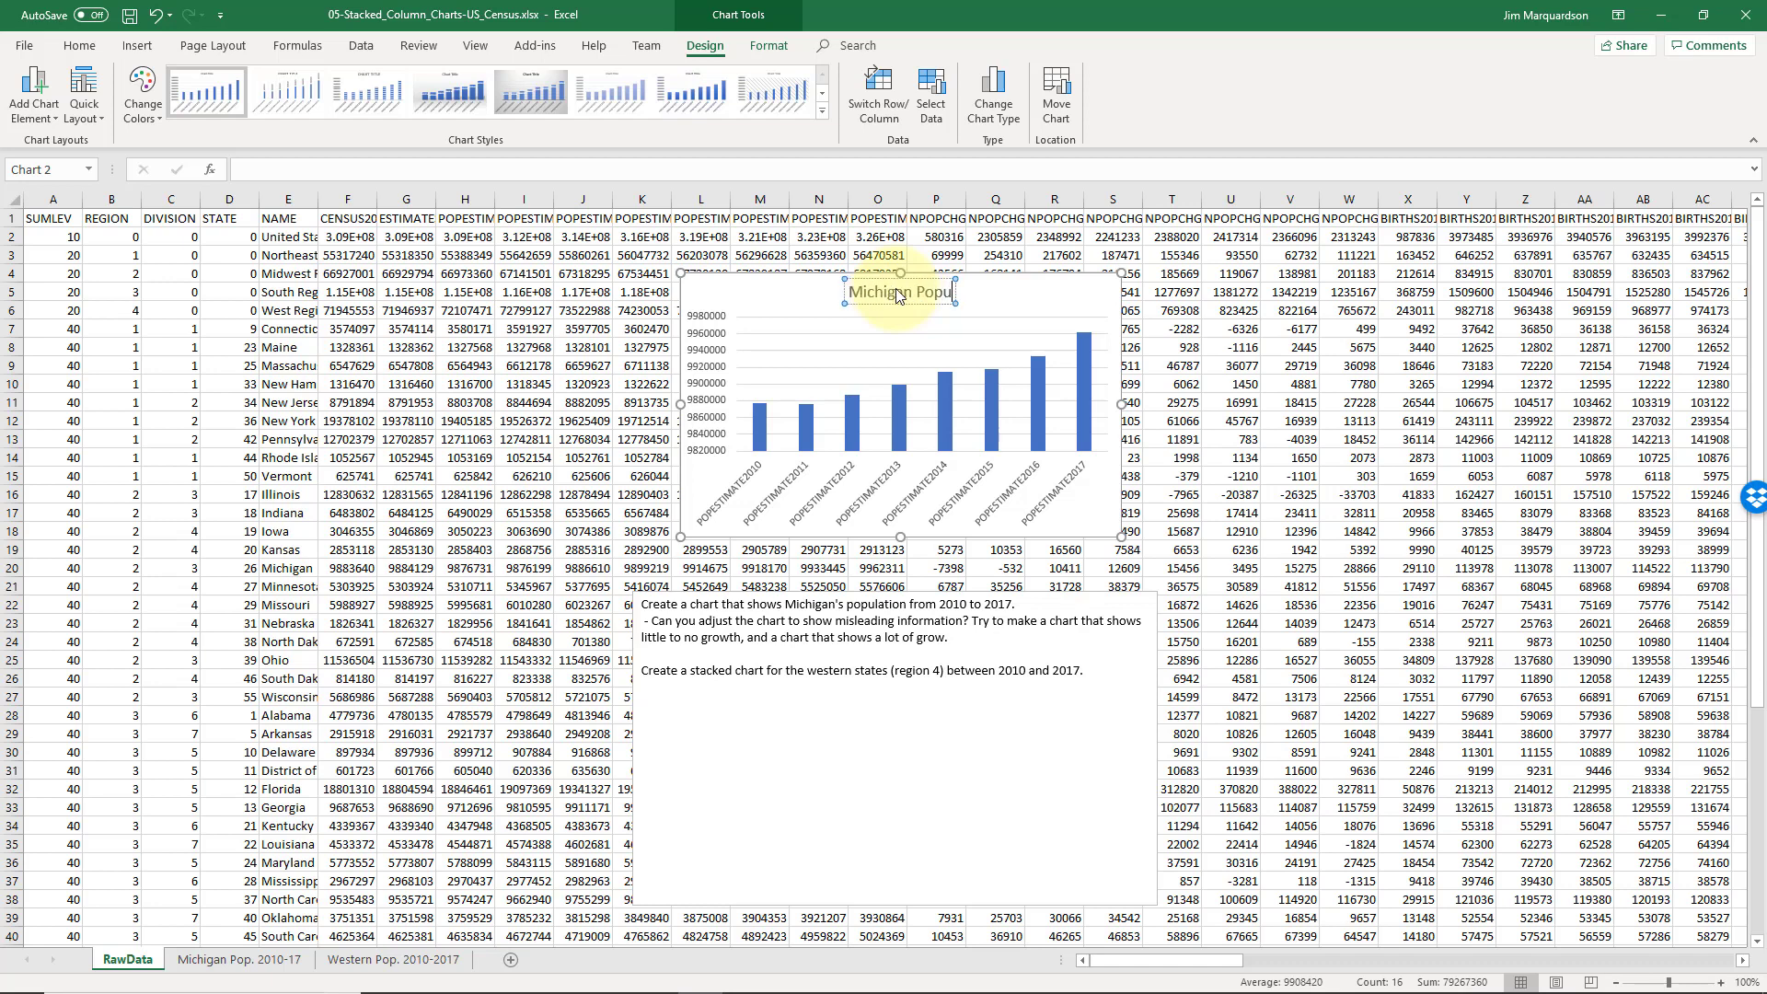
text(lation 2010-2)
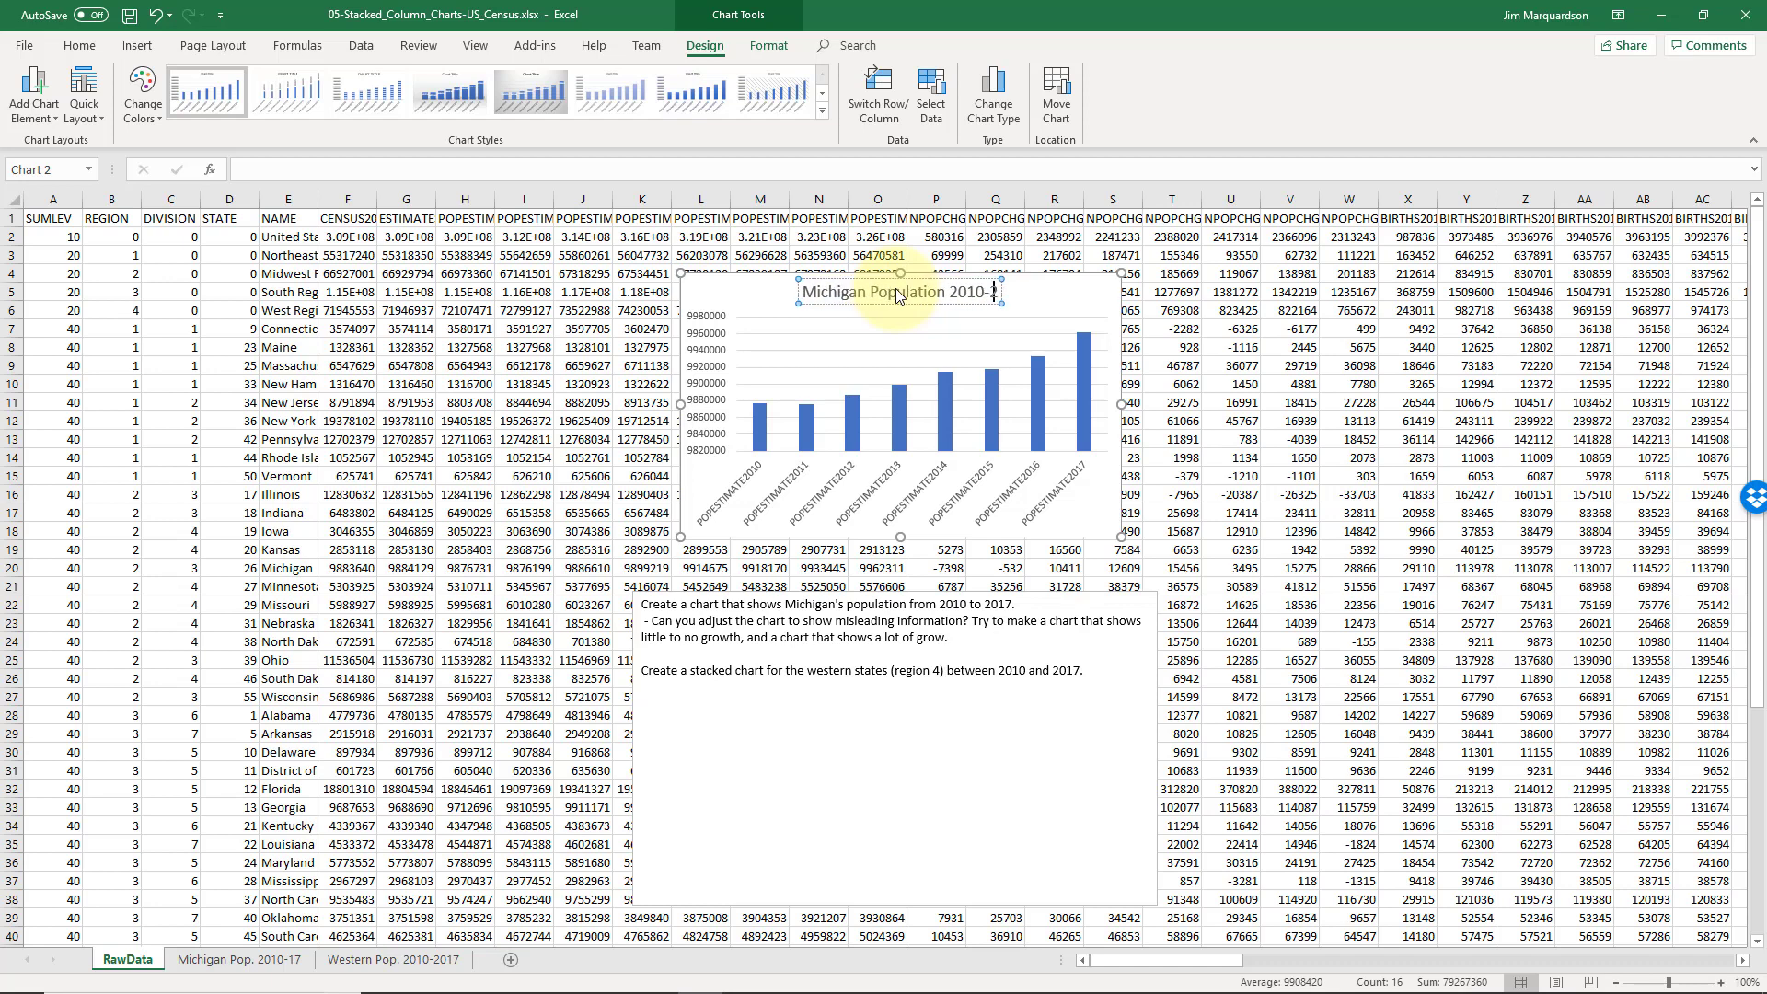
text(017)
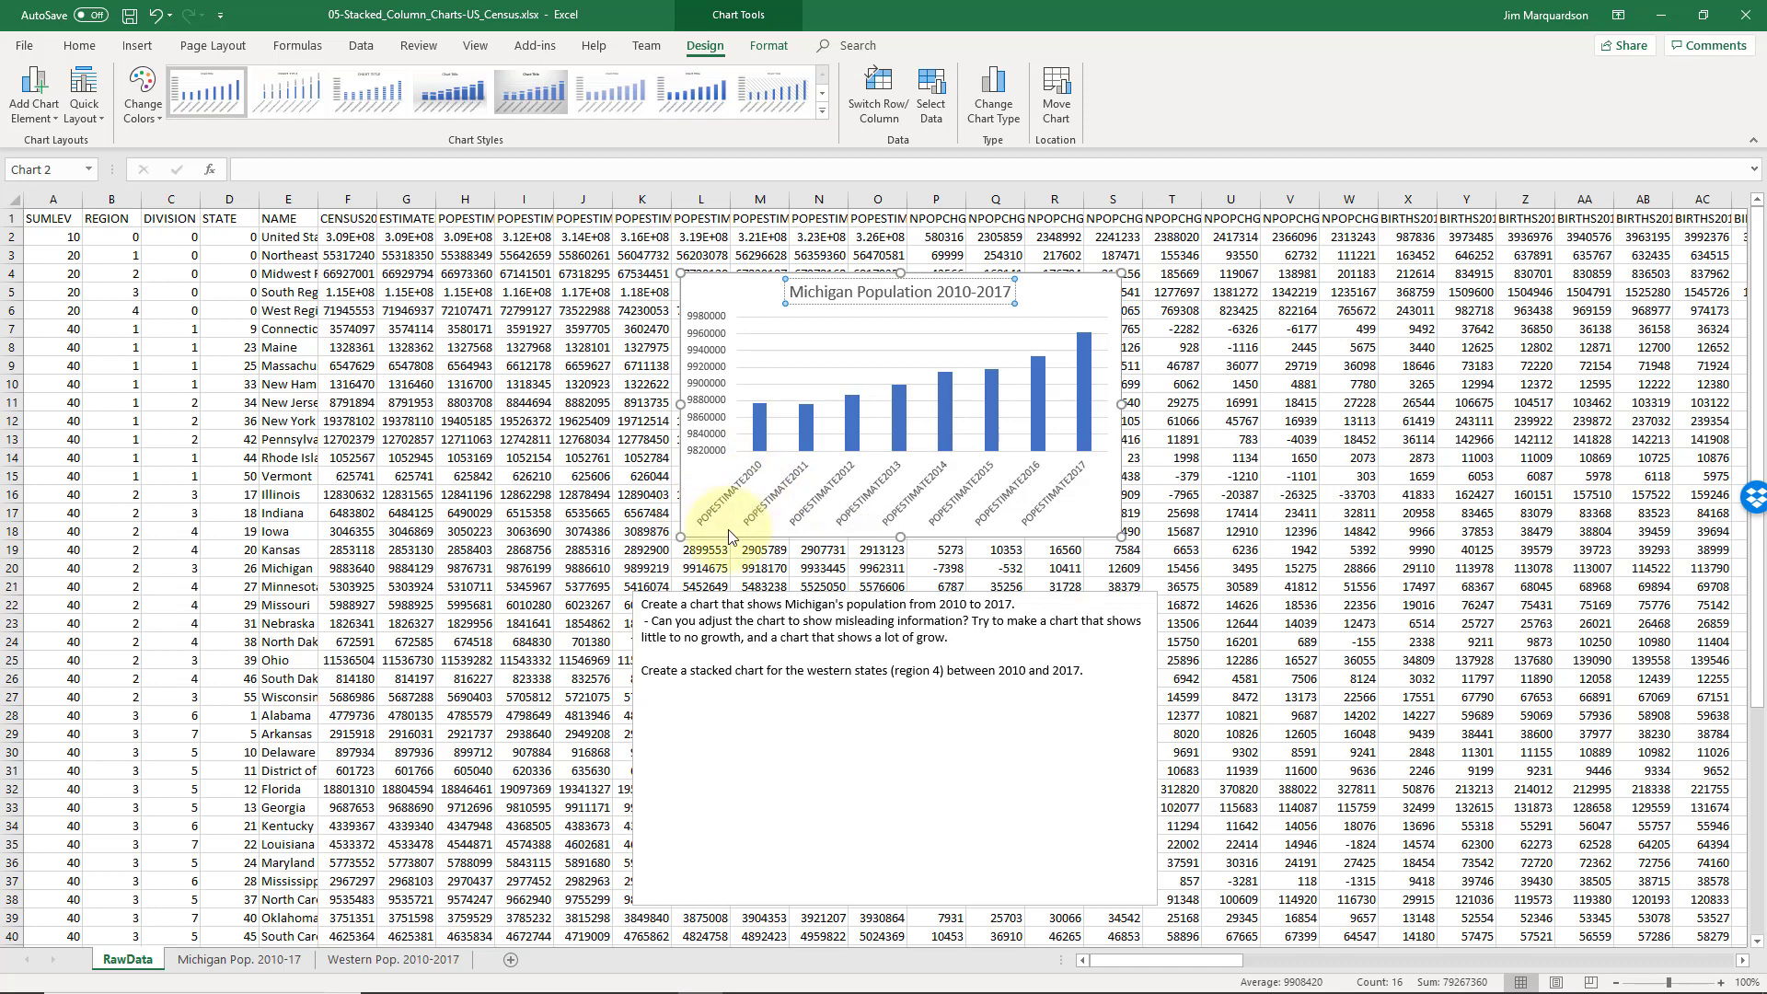
Replace the chart's horizontal axis labels with the years 2010,2011,2012,2013,2014,2015,2016,2017 in its data source.
click(775, 498)
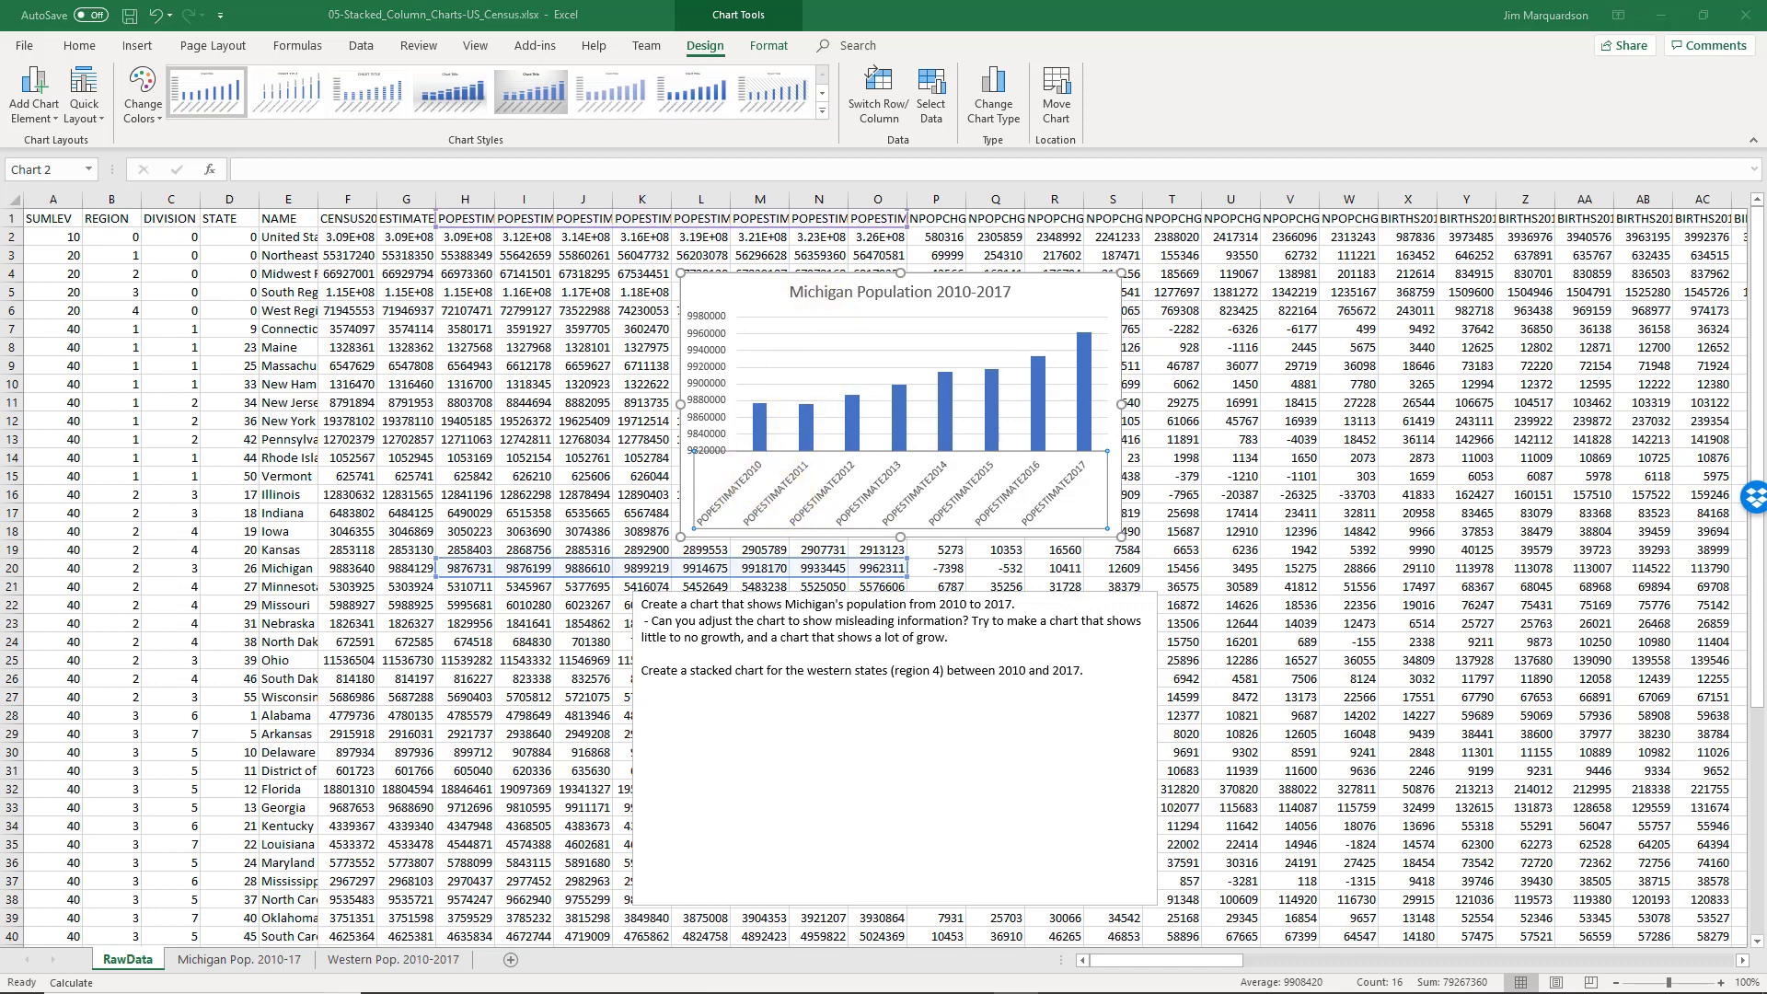
key(Escape)
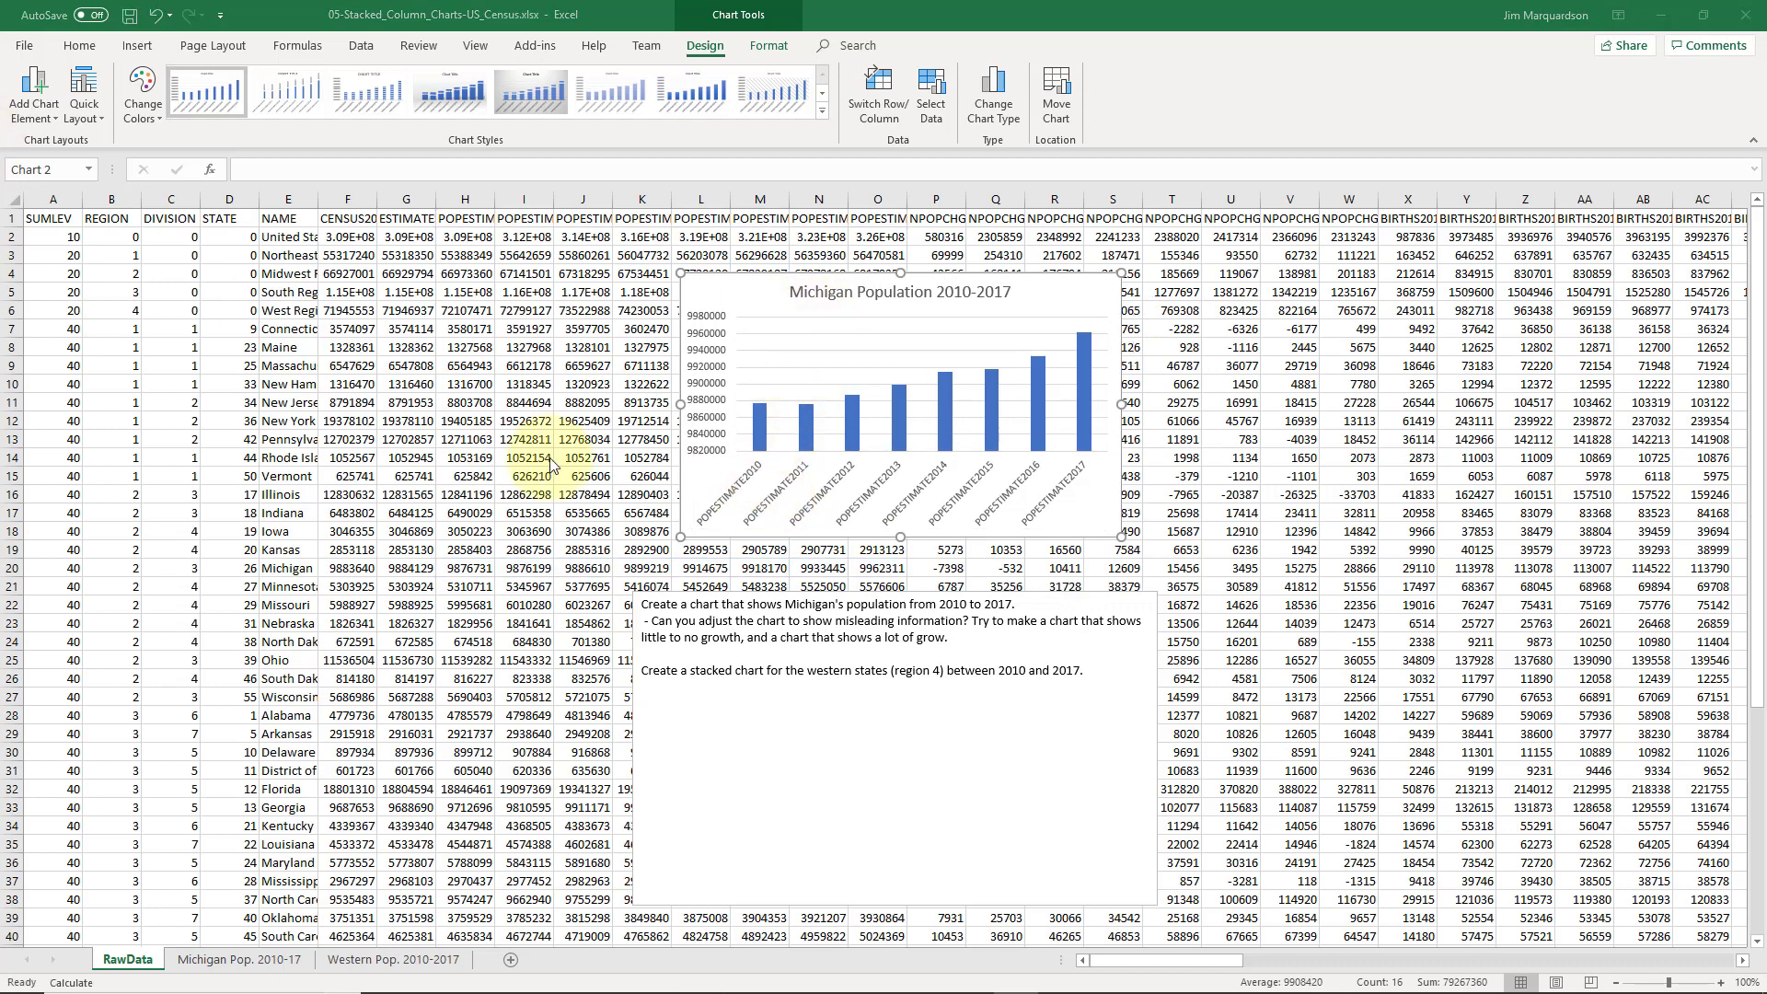
click(785, 488)
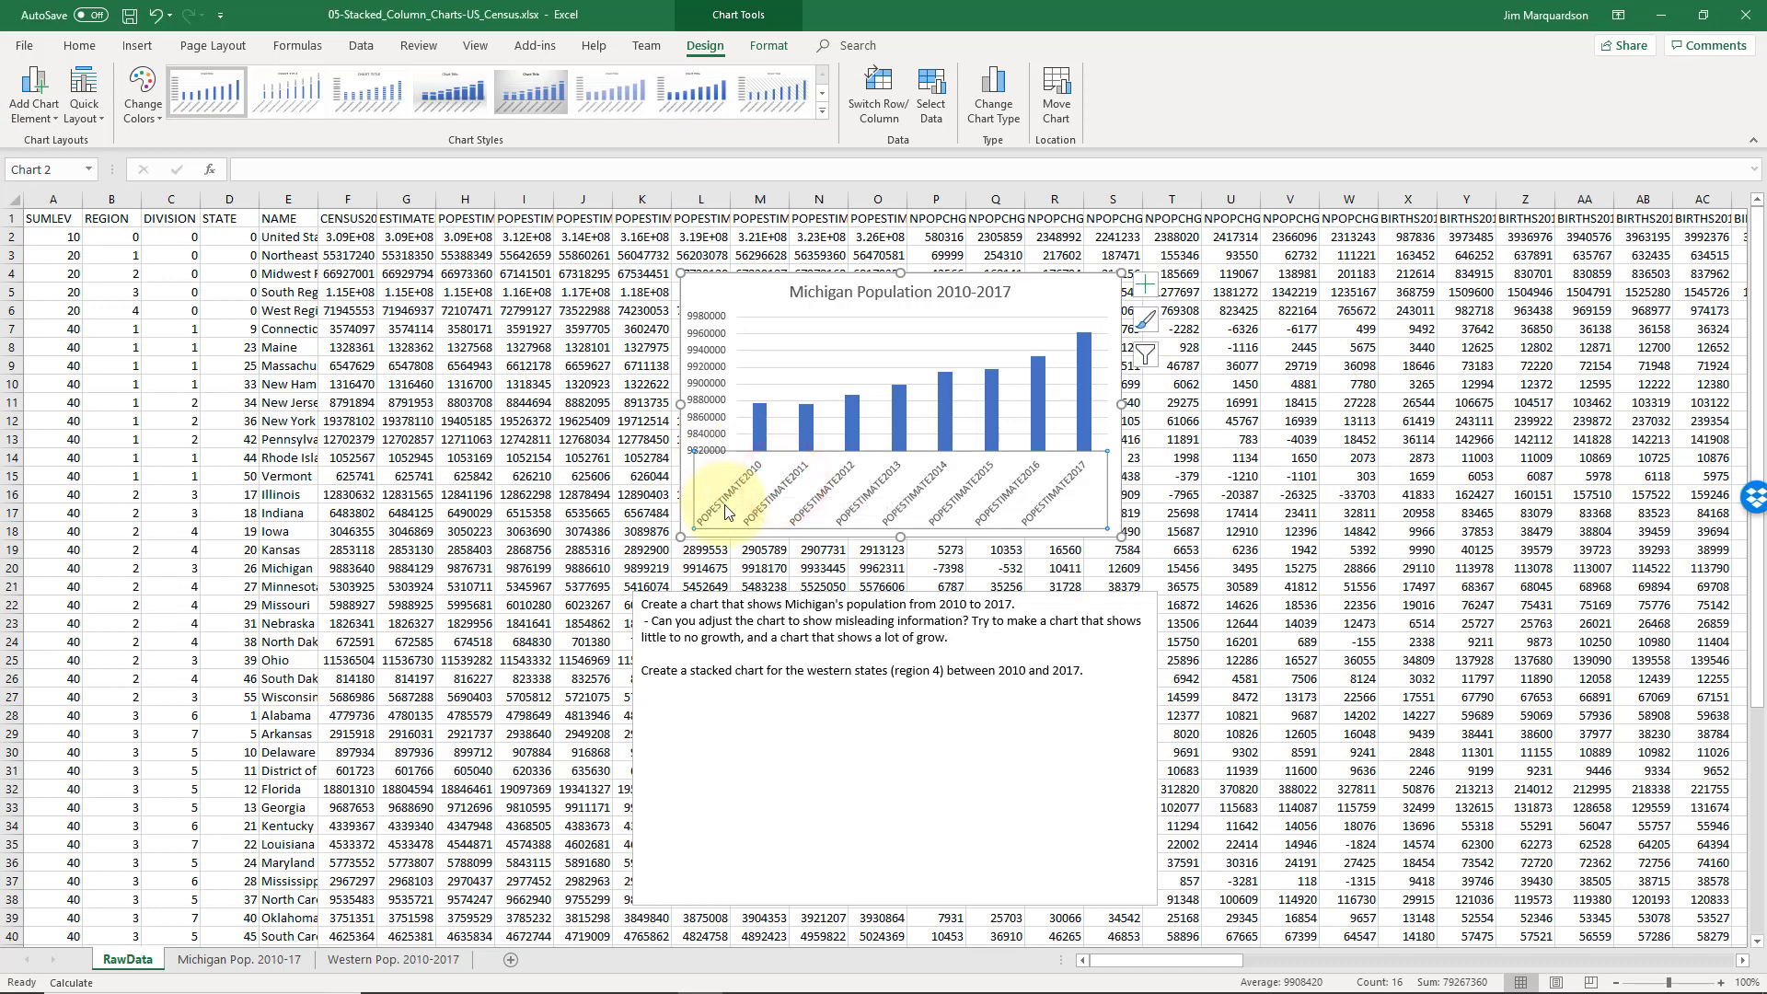
click(935, 109)
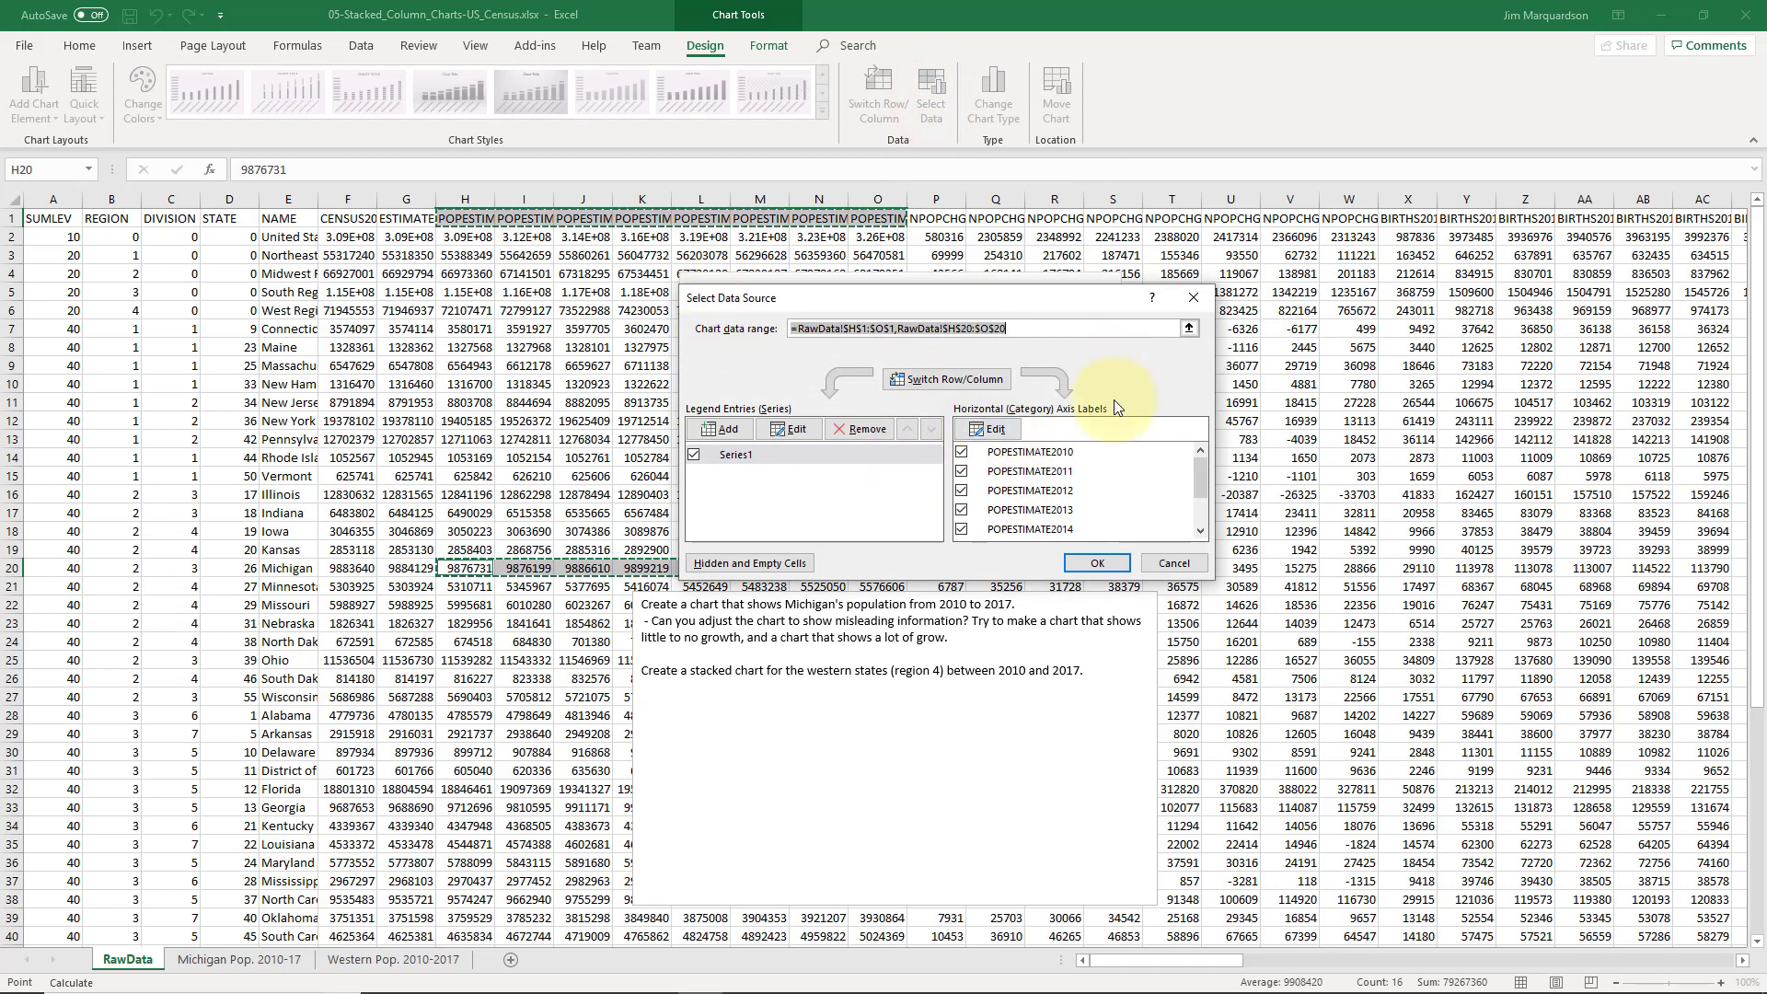
click(994, 429)
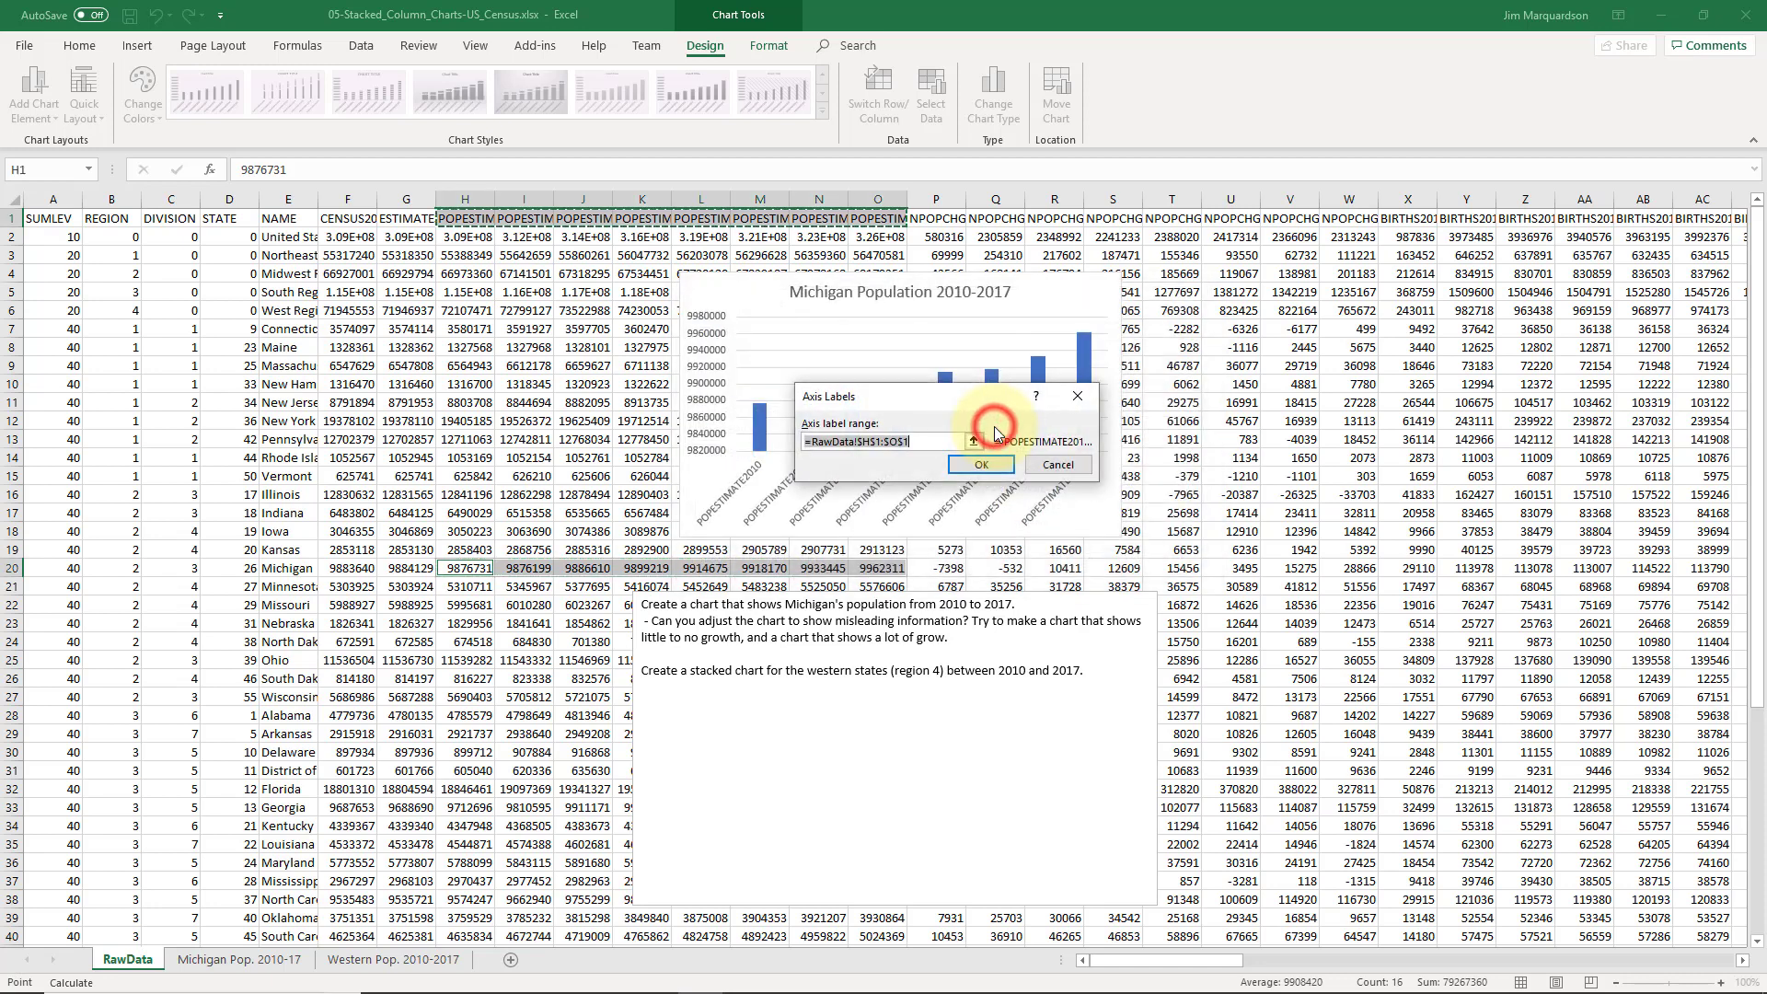
click(926, 442)
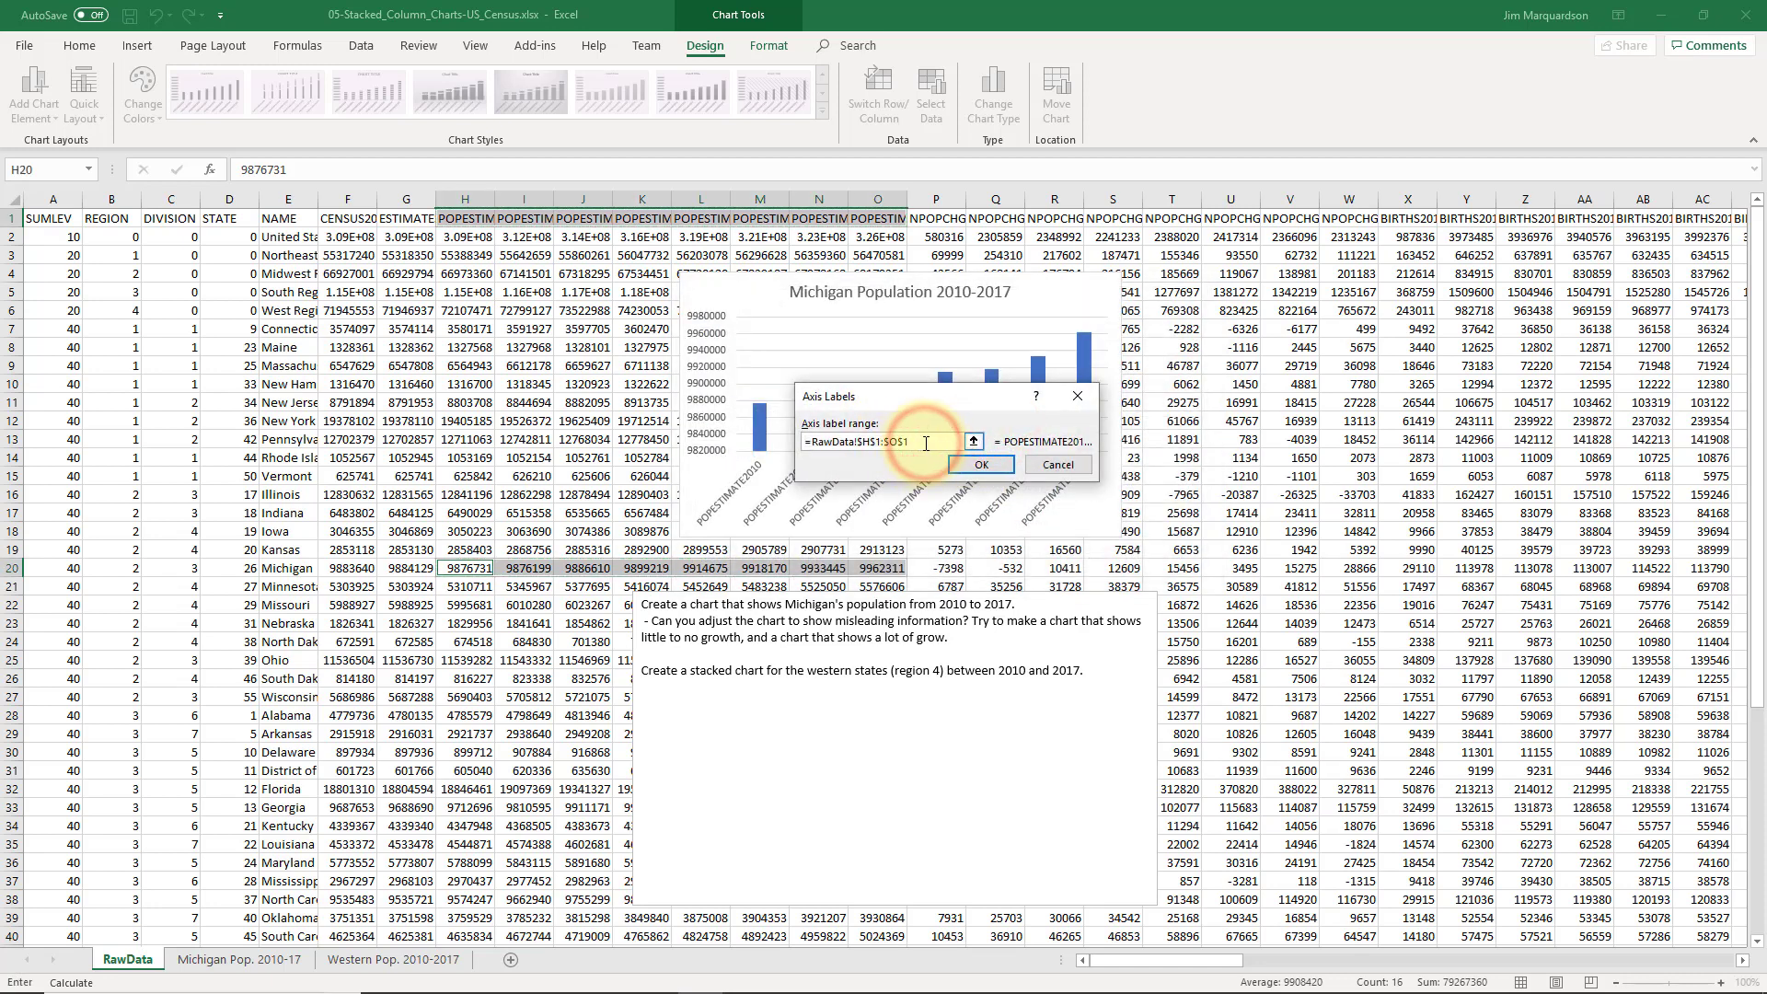
text(+)
key(shift+Home)
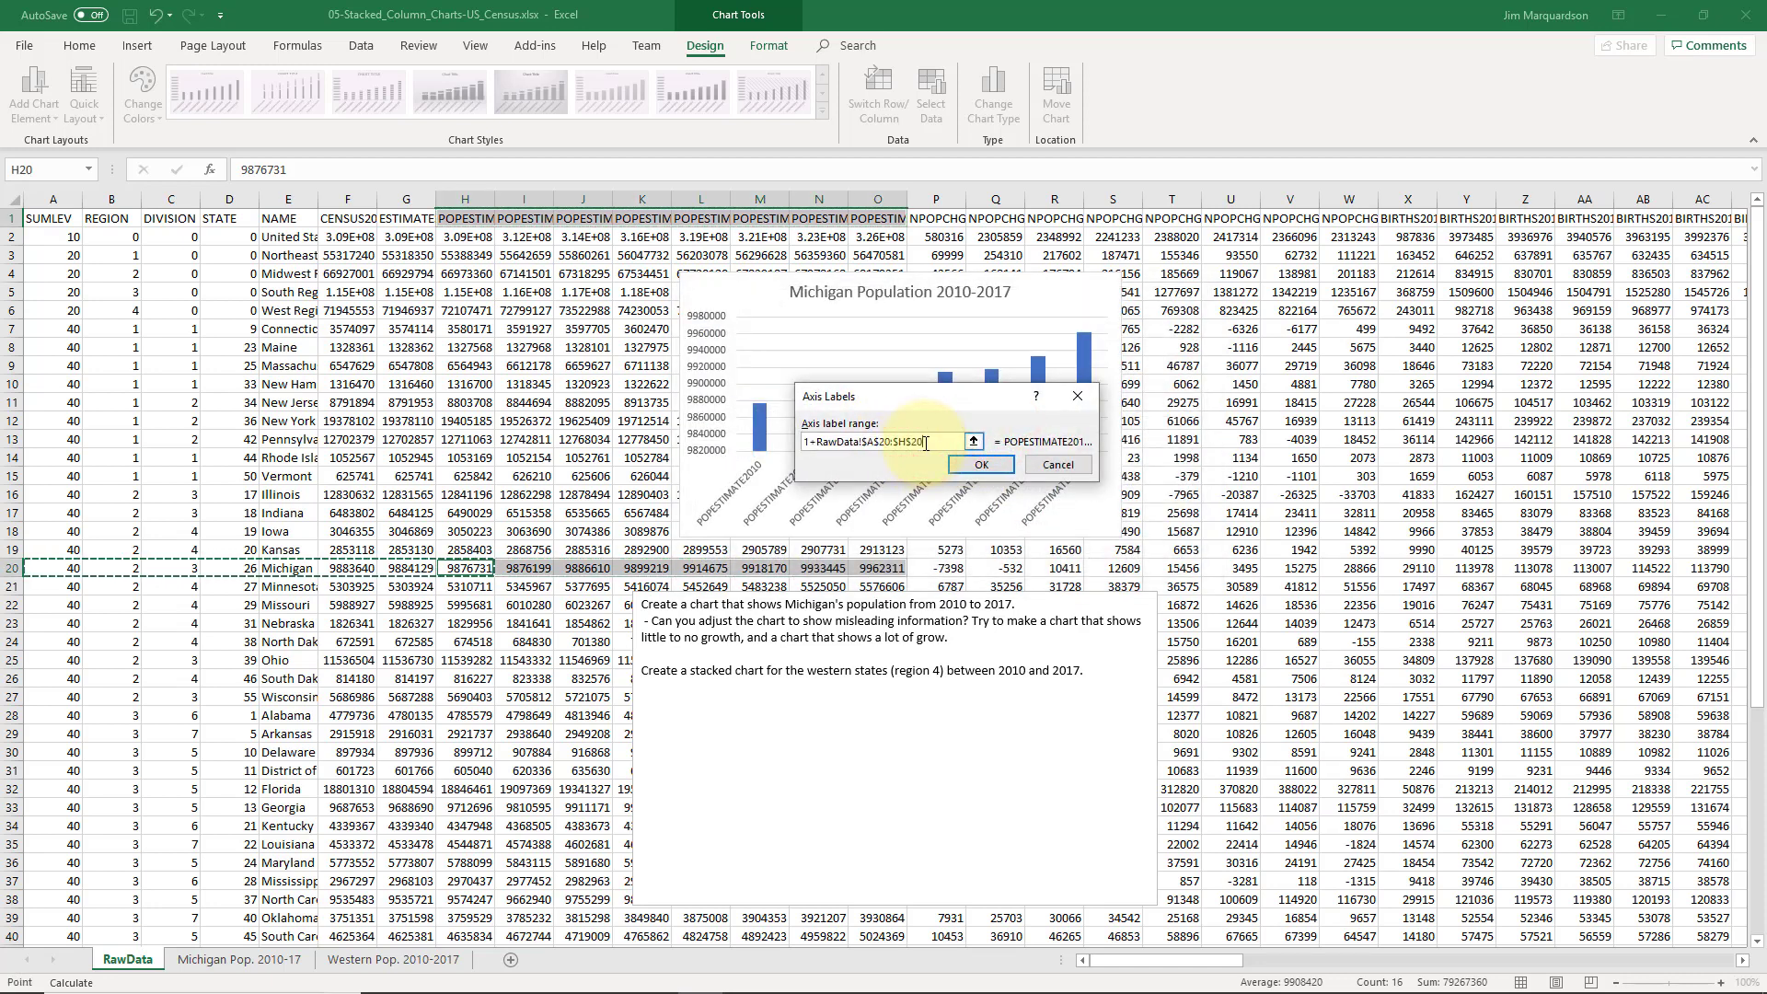
key(BackSpace)
key(BackSpace)
key(BackSpace)
key(BackSpace)
key(BackSpace)
key(BackSpace)
key(BackSpace)
key(BackSpace)
key(BackSpace)
key(BackSpace)
key(BackSpace)
key(BackSpace)
key(BackSpace)
key(BackSpace)
key(BackSpace)
key(BackSpace)
key(BackSpace)
key(BackSpace)
key(BackSpace)
key(BackSpace)
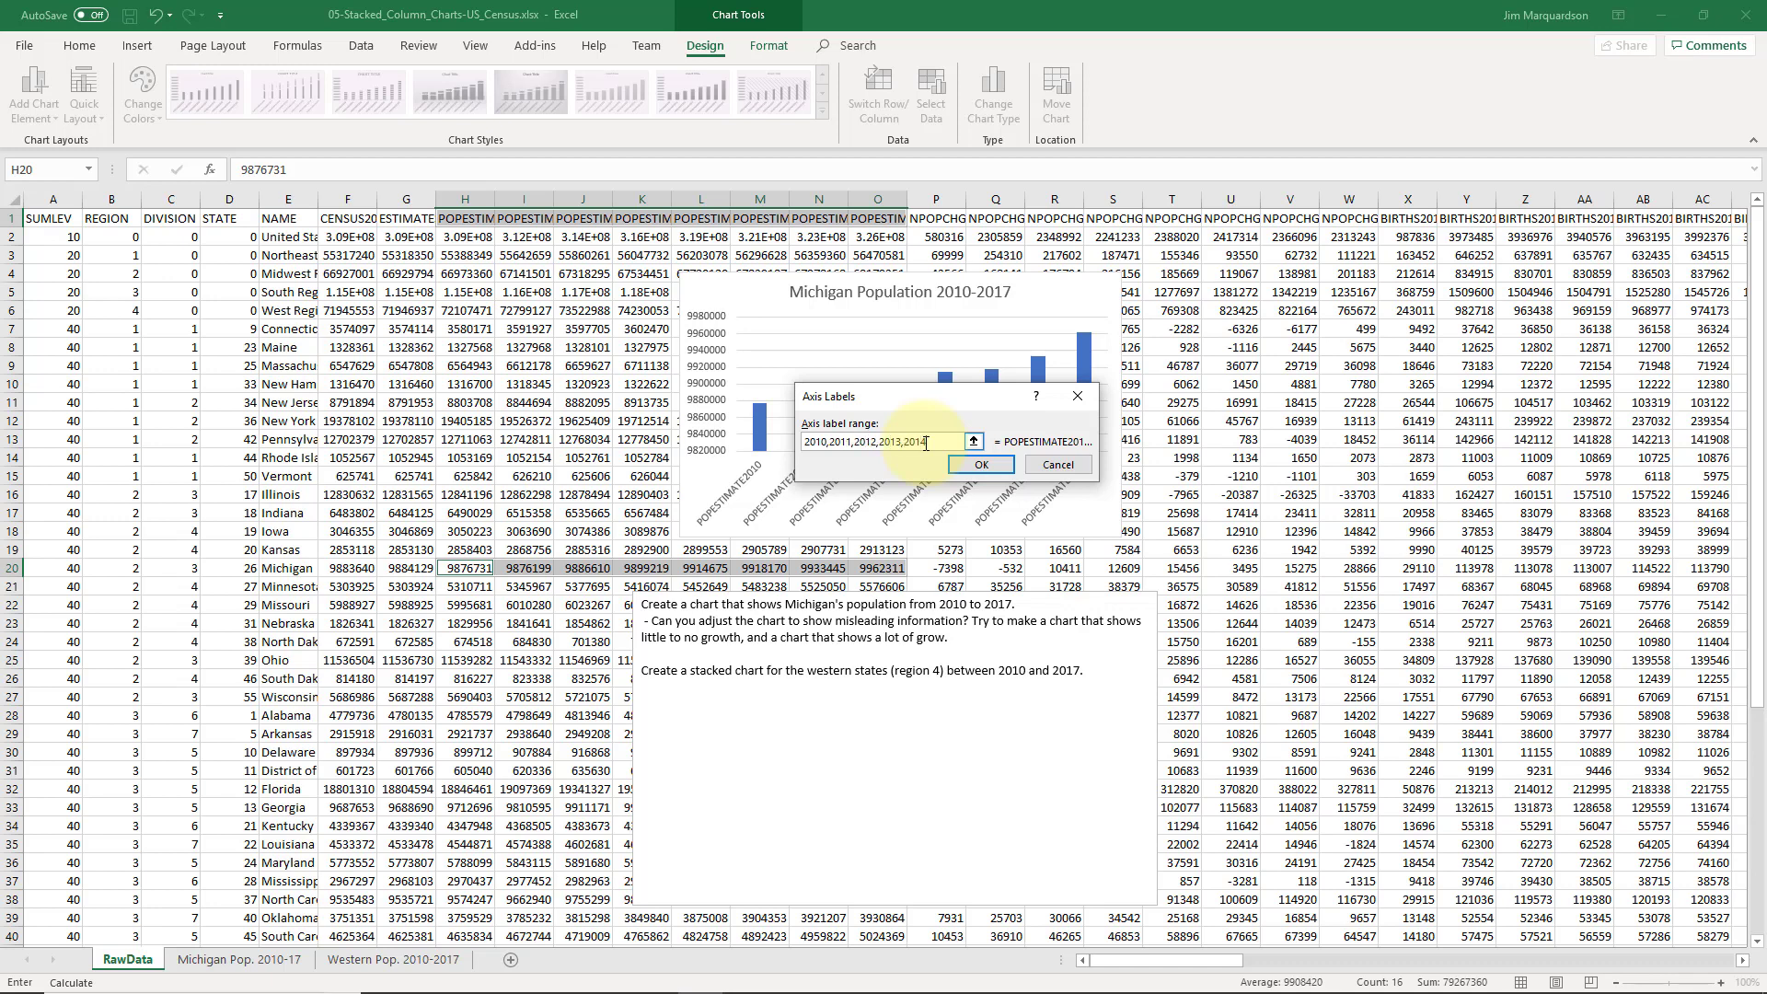
text(015,2016,2017)
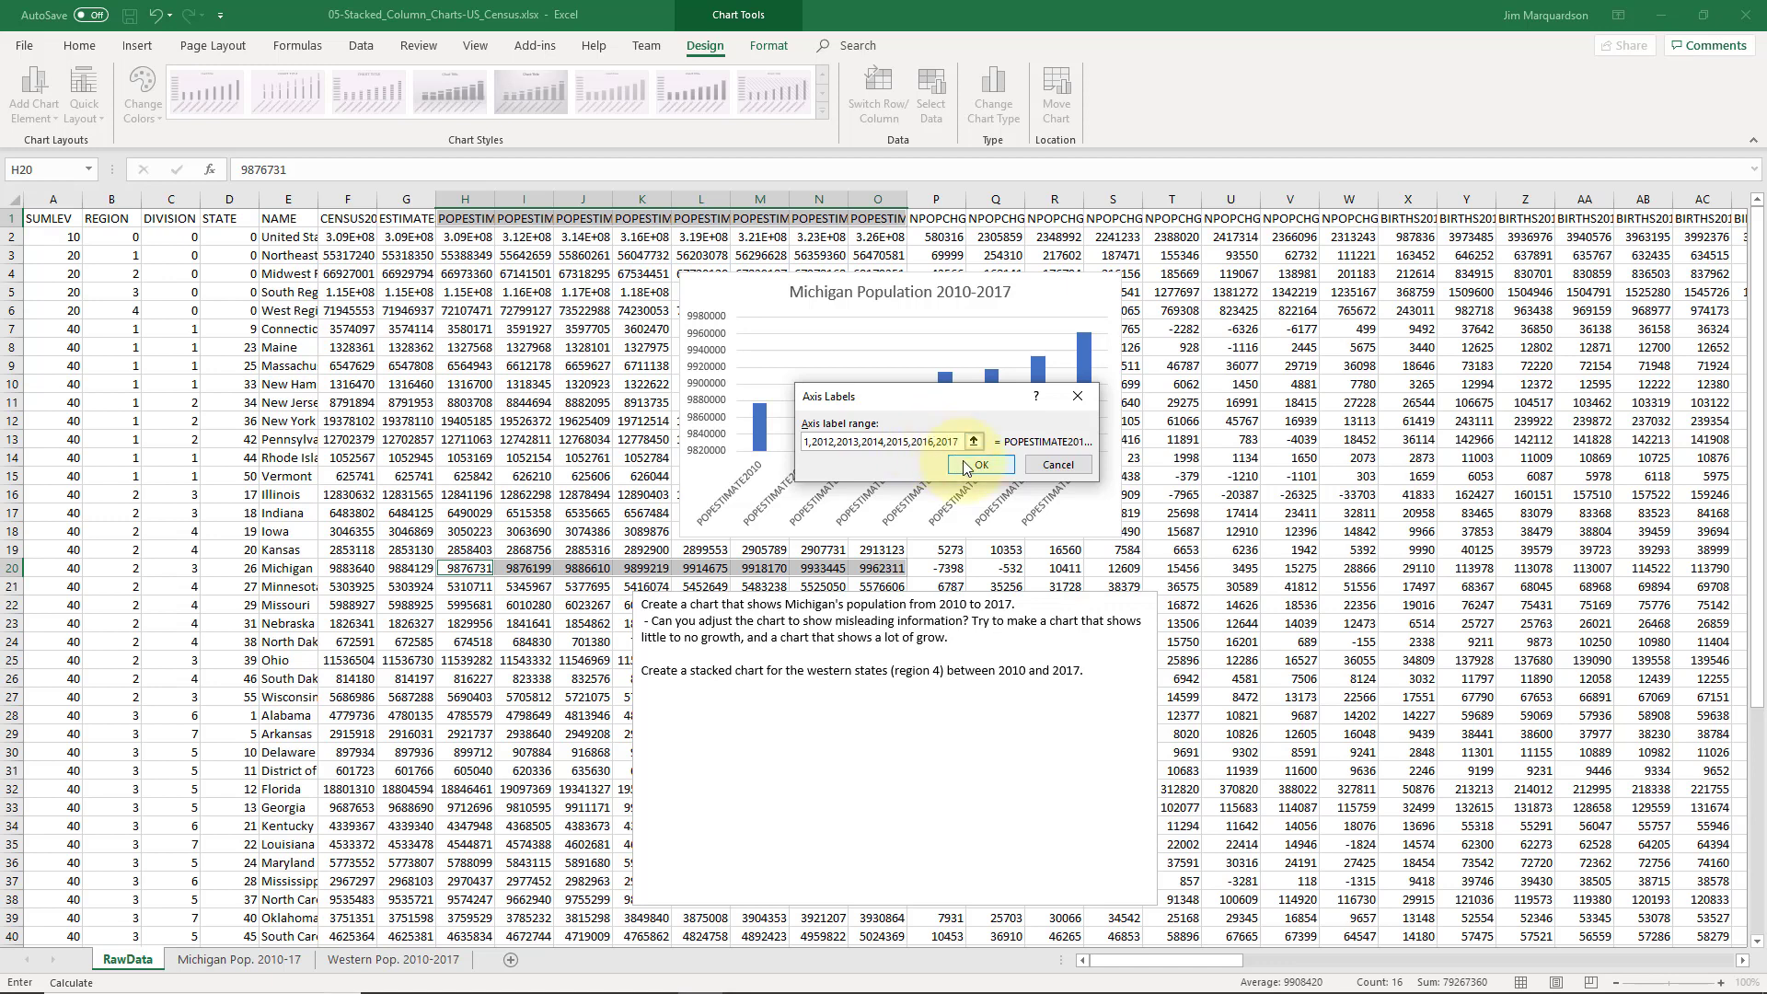
click(975, 465)
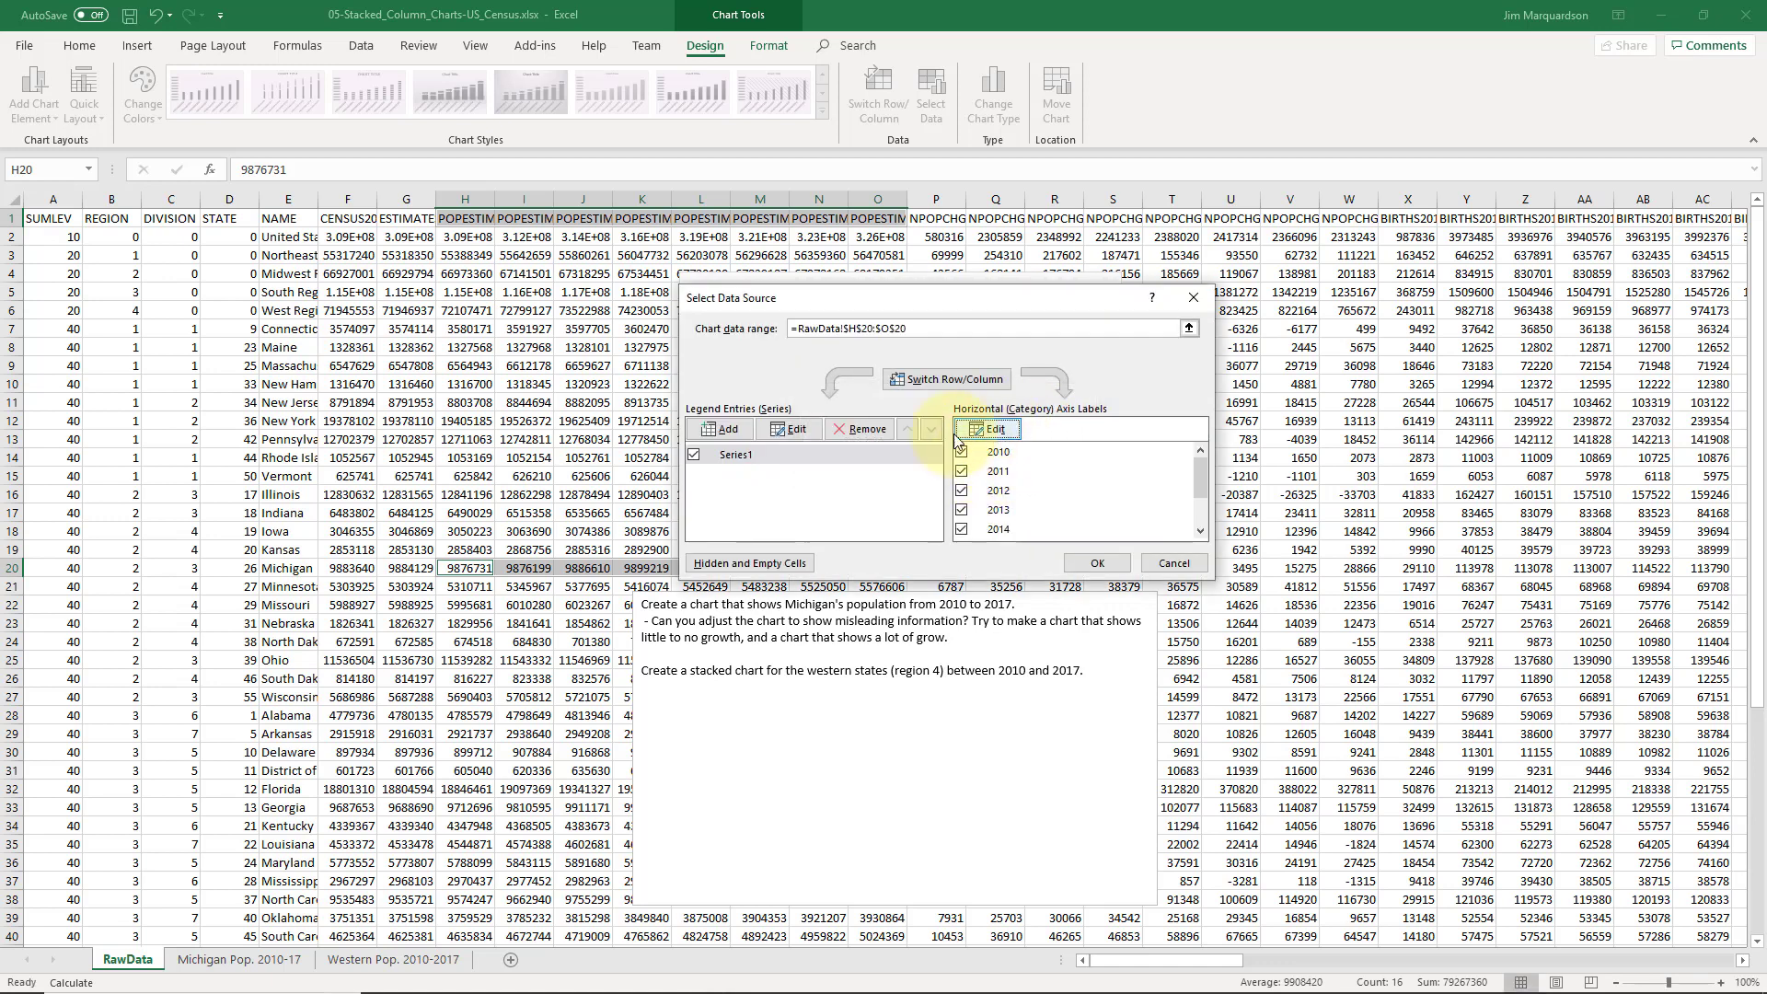
Recheck the entered year labels and apply the updated data source to the chart.
click(1003, 430)
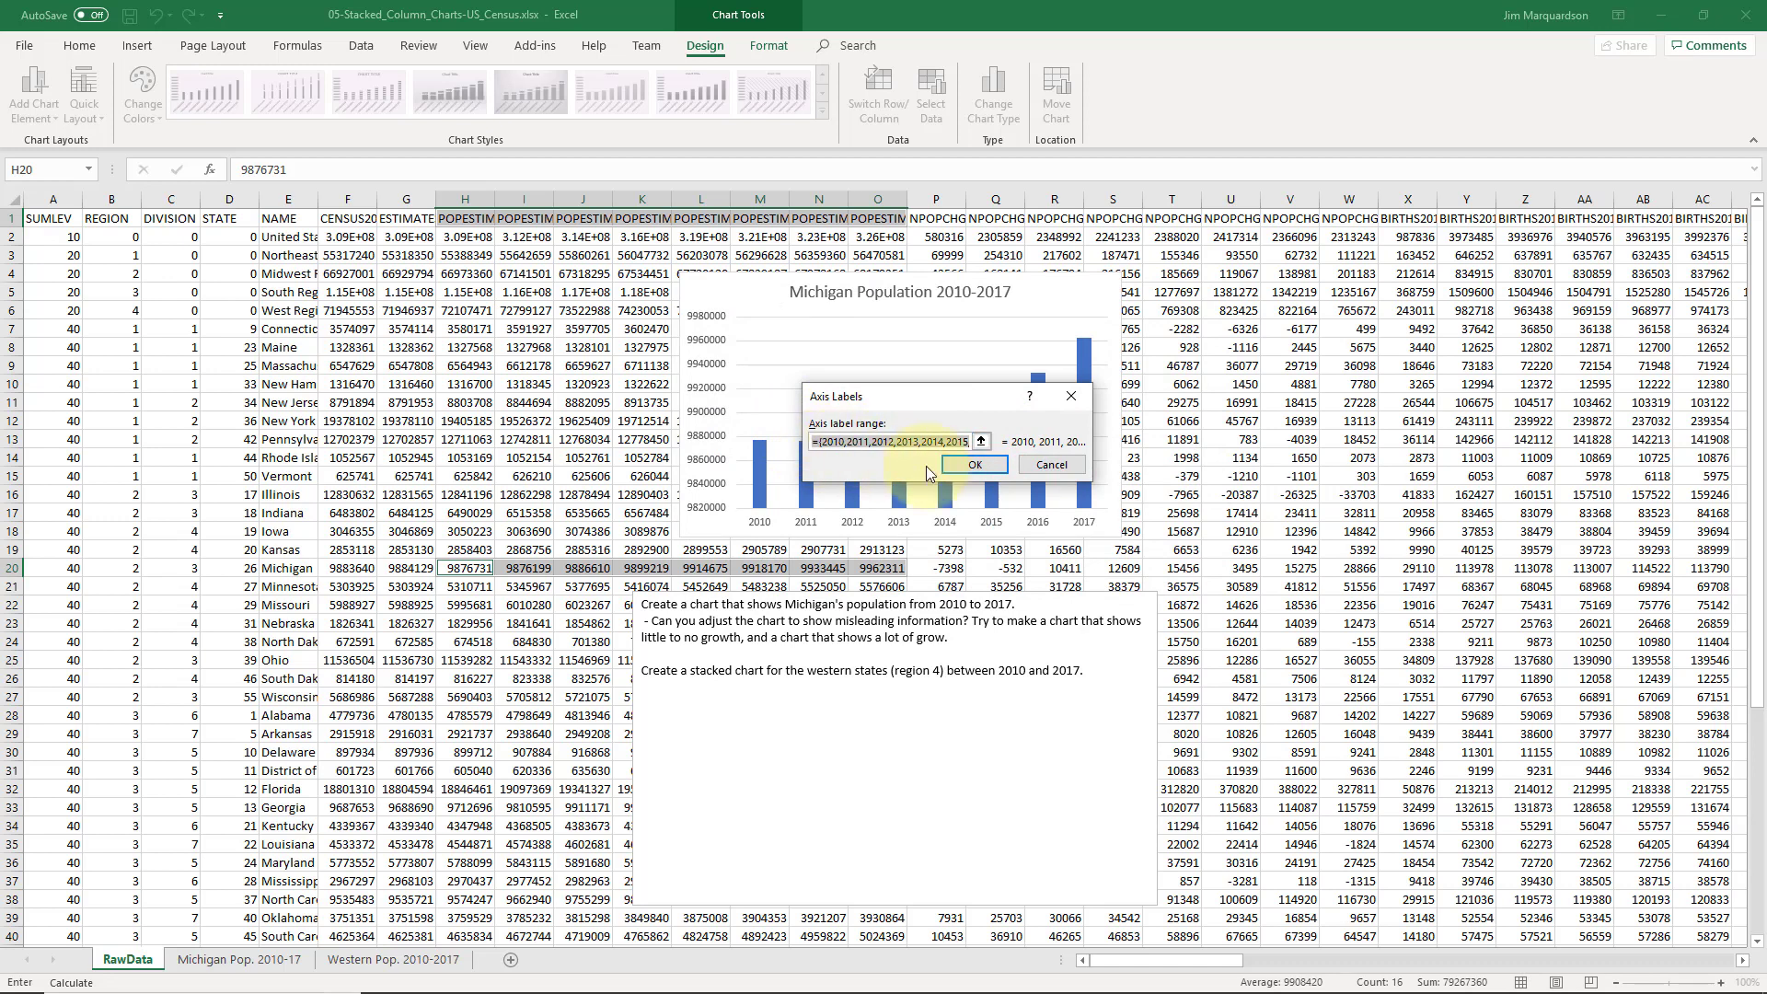
click(974, 466)
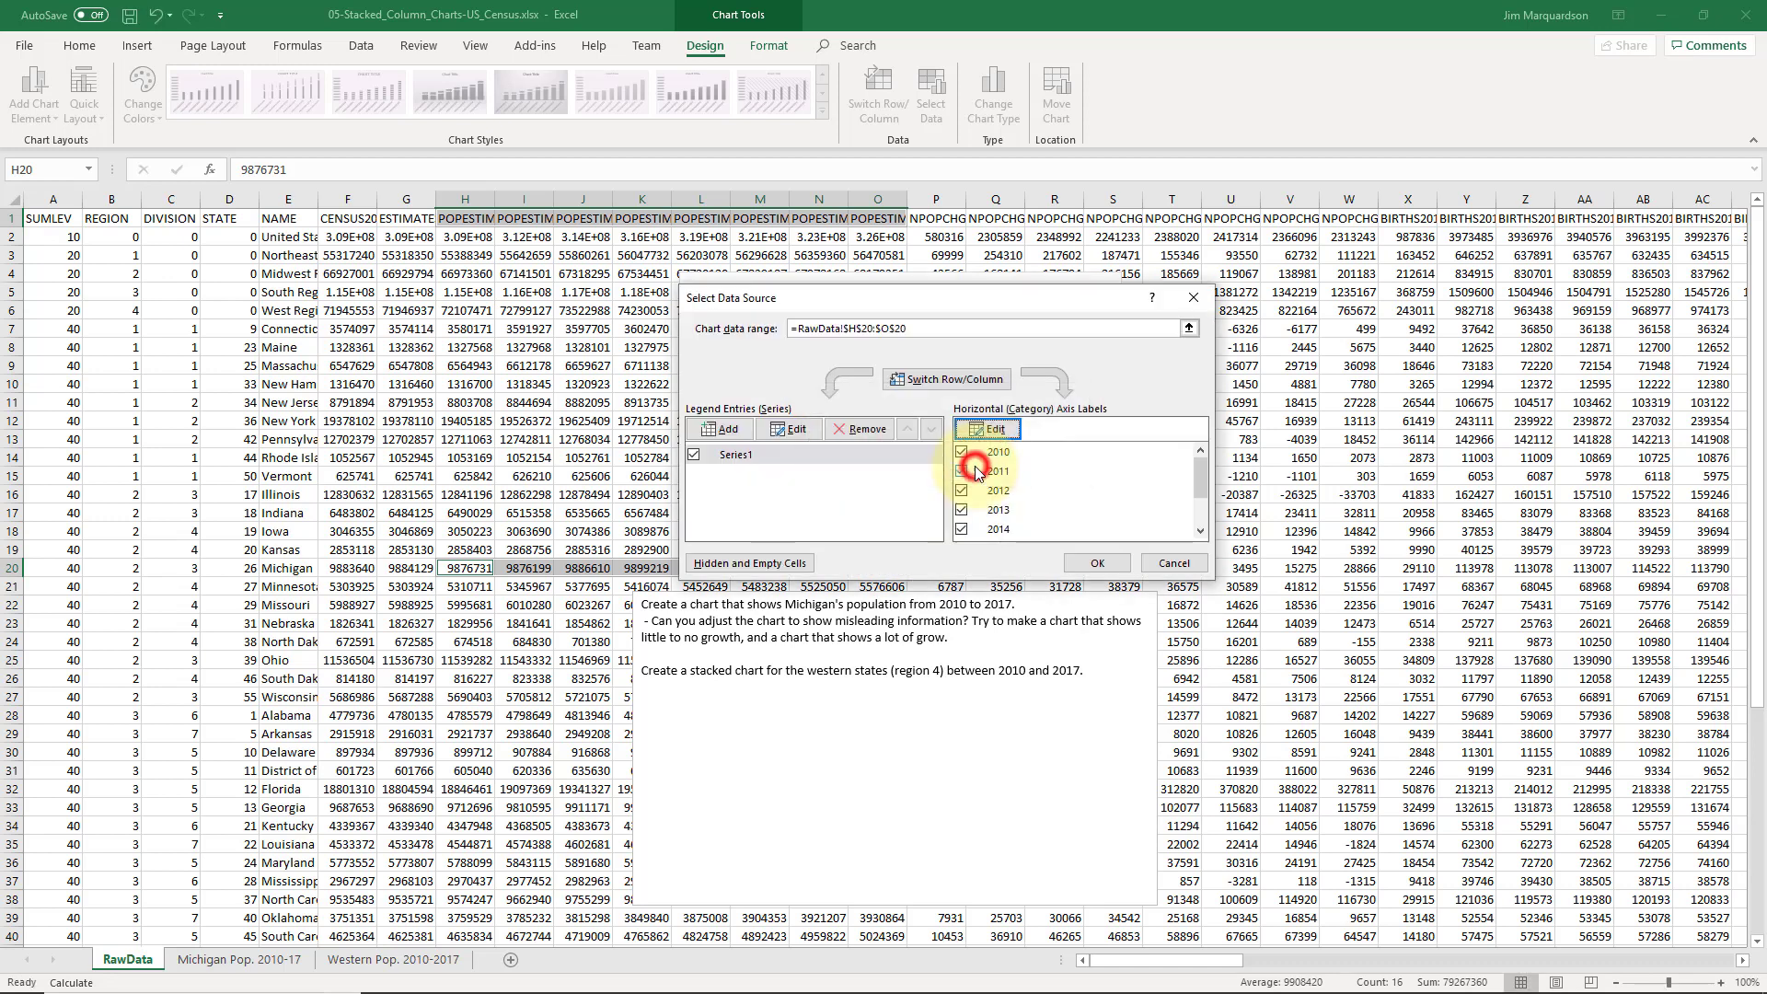
click(1086, 563)
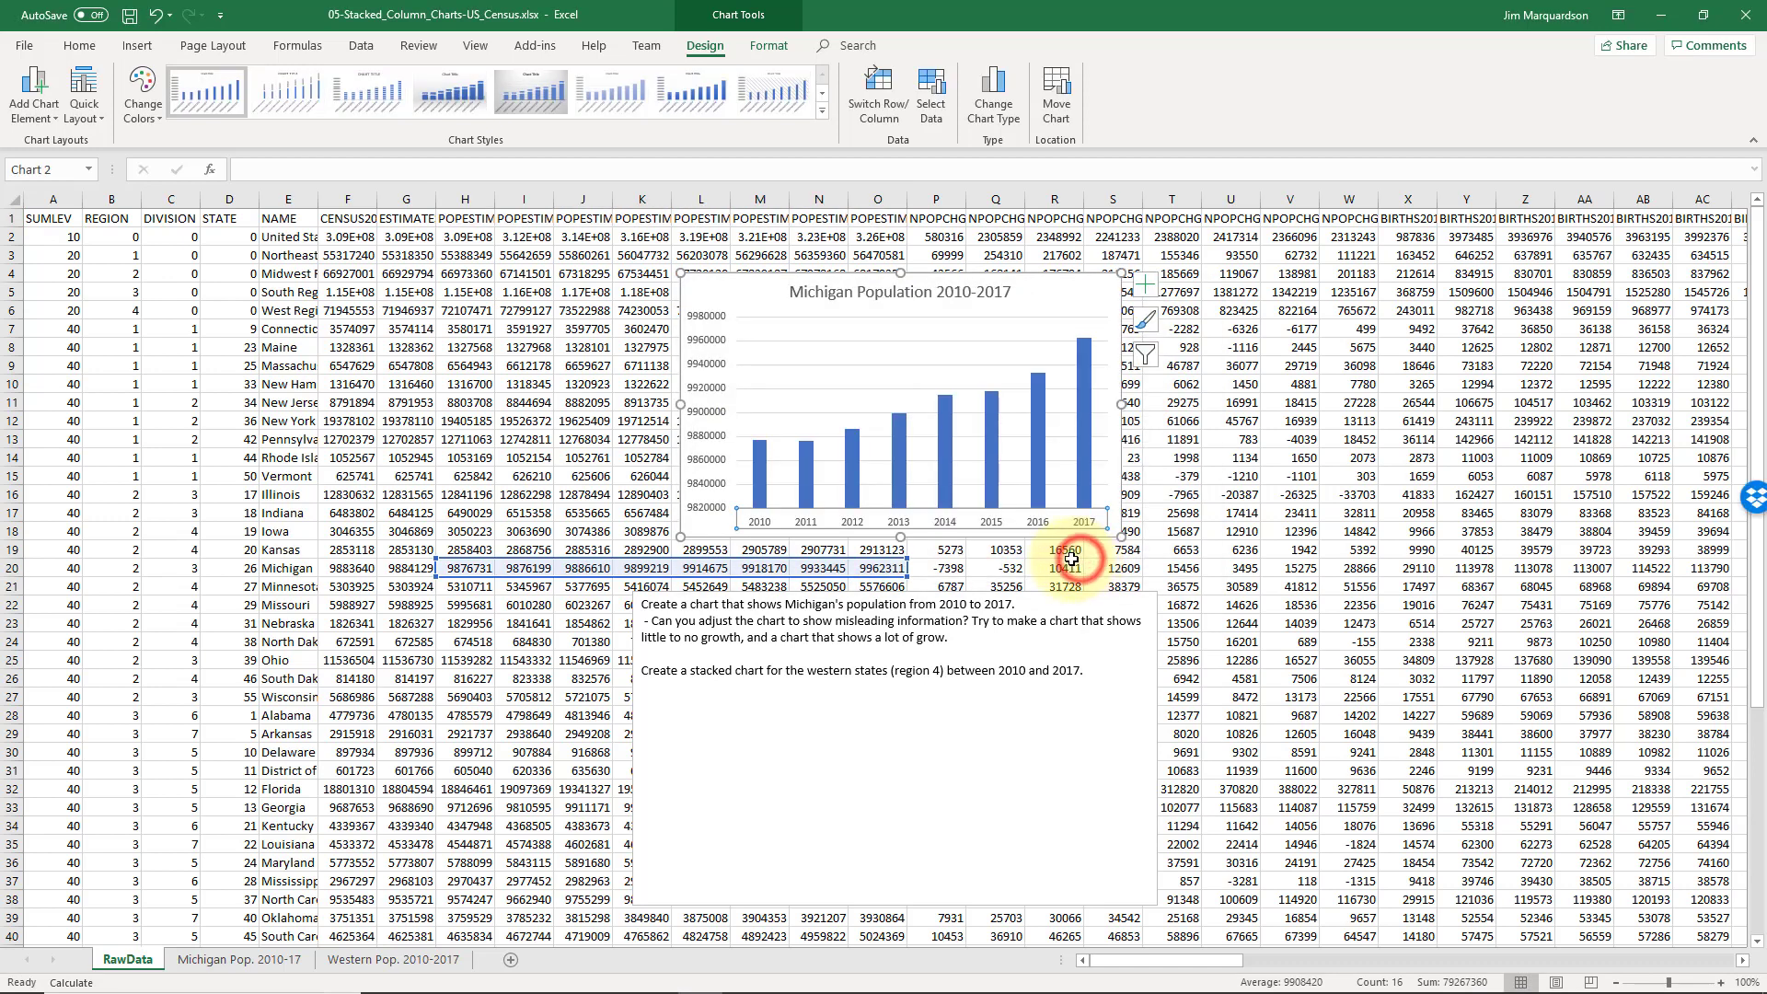
Move the chart up and left to start near column I, and set its vertical axis minimum to 0.
drag(762, 314, 607, 298)
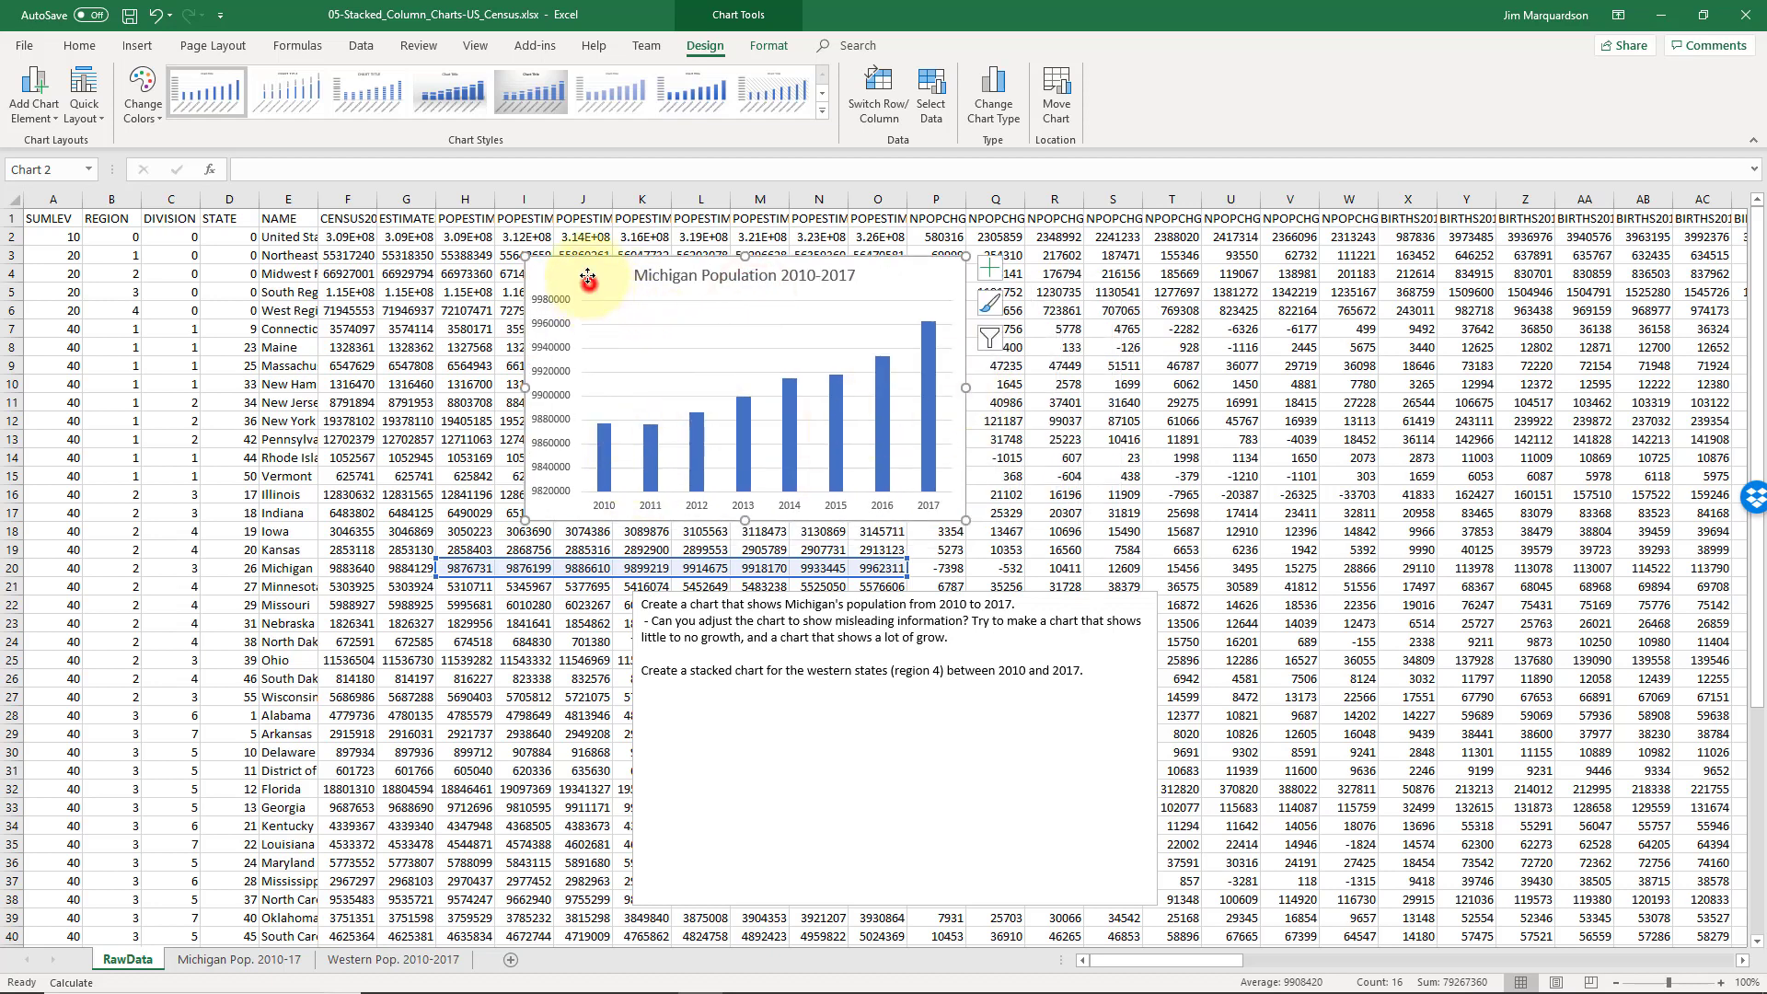
drag(583, 276, 579, 261)
click(549, 385)
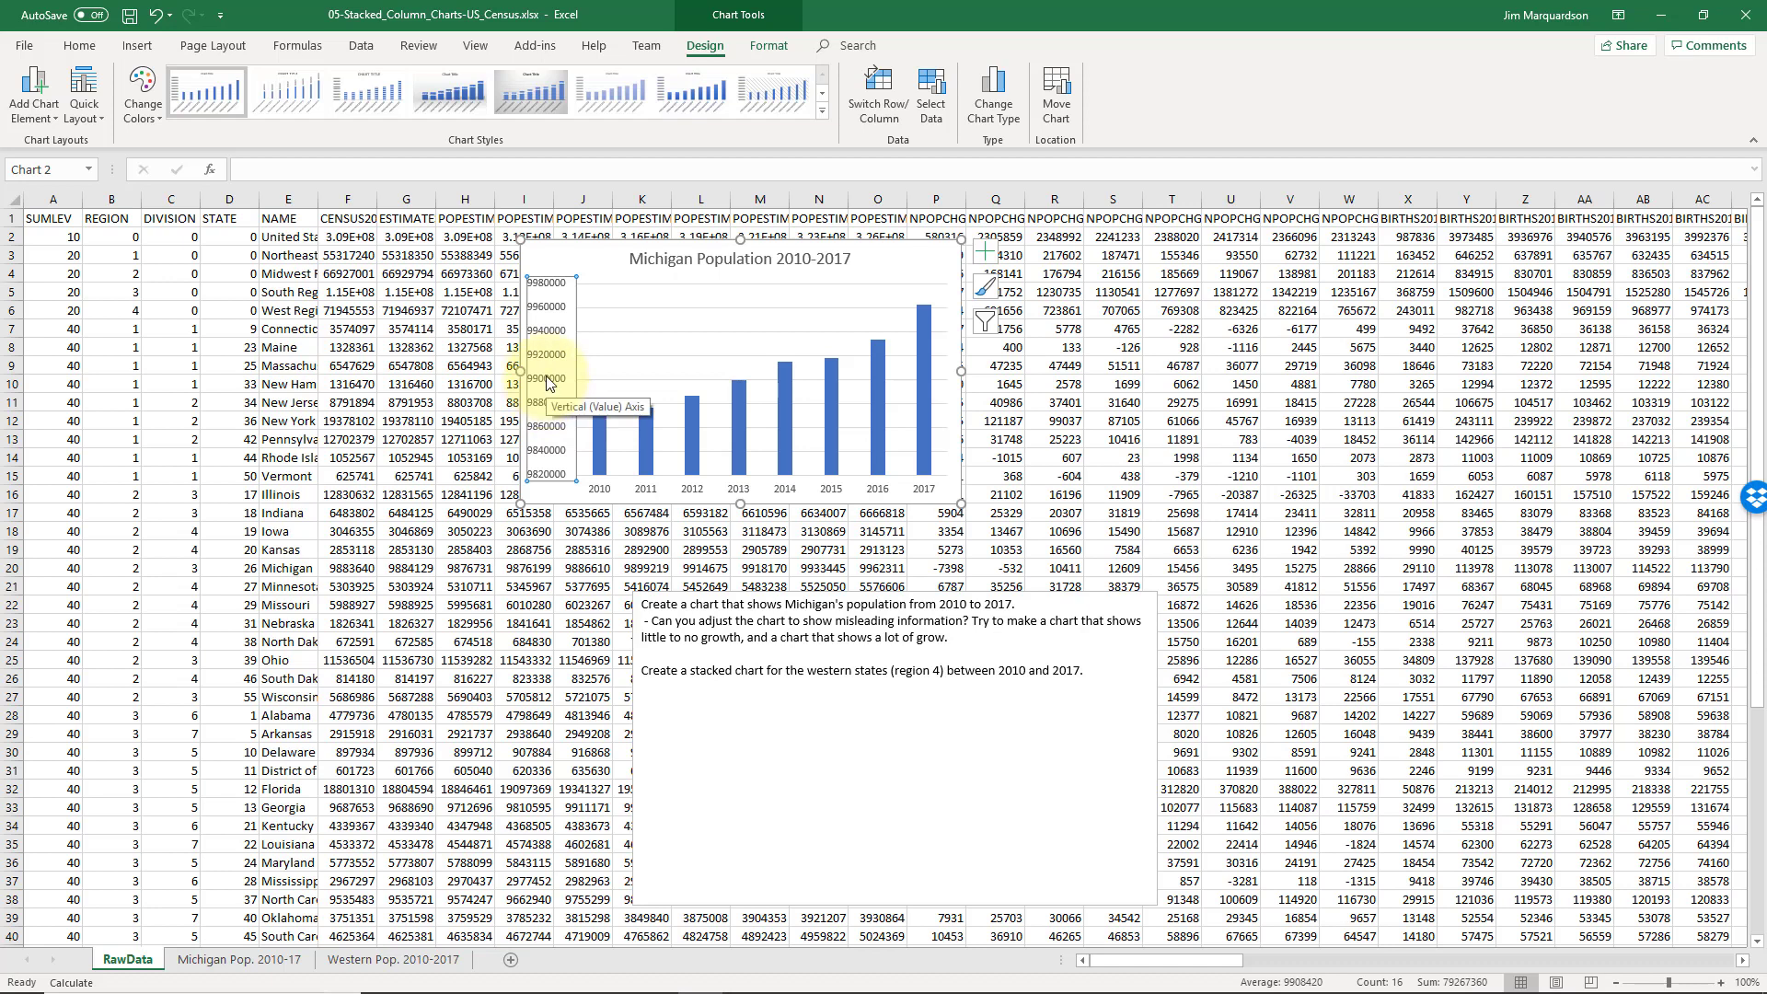
right_click(548, 382)
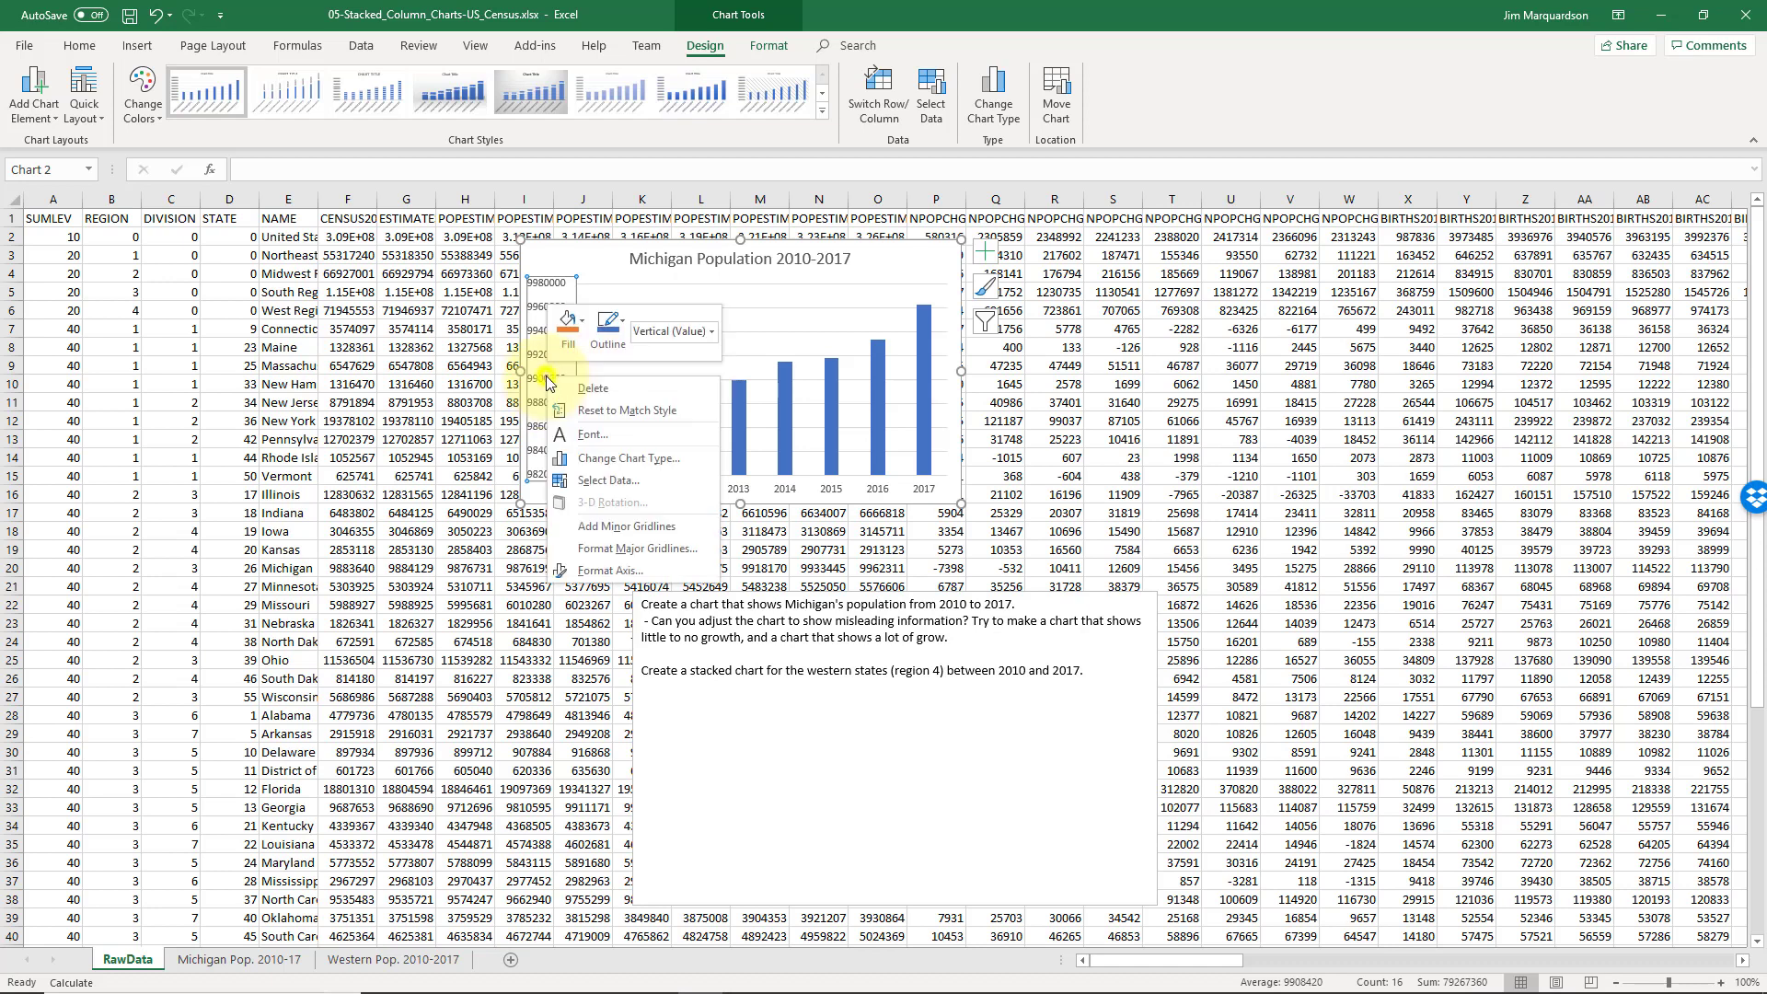
click(629, 568)
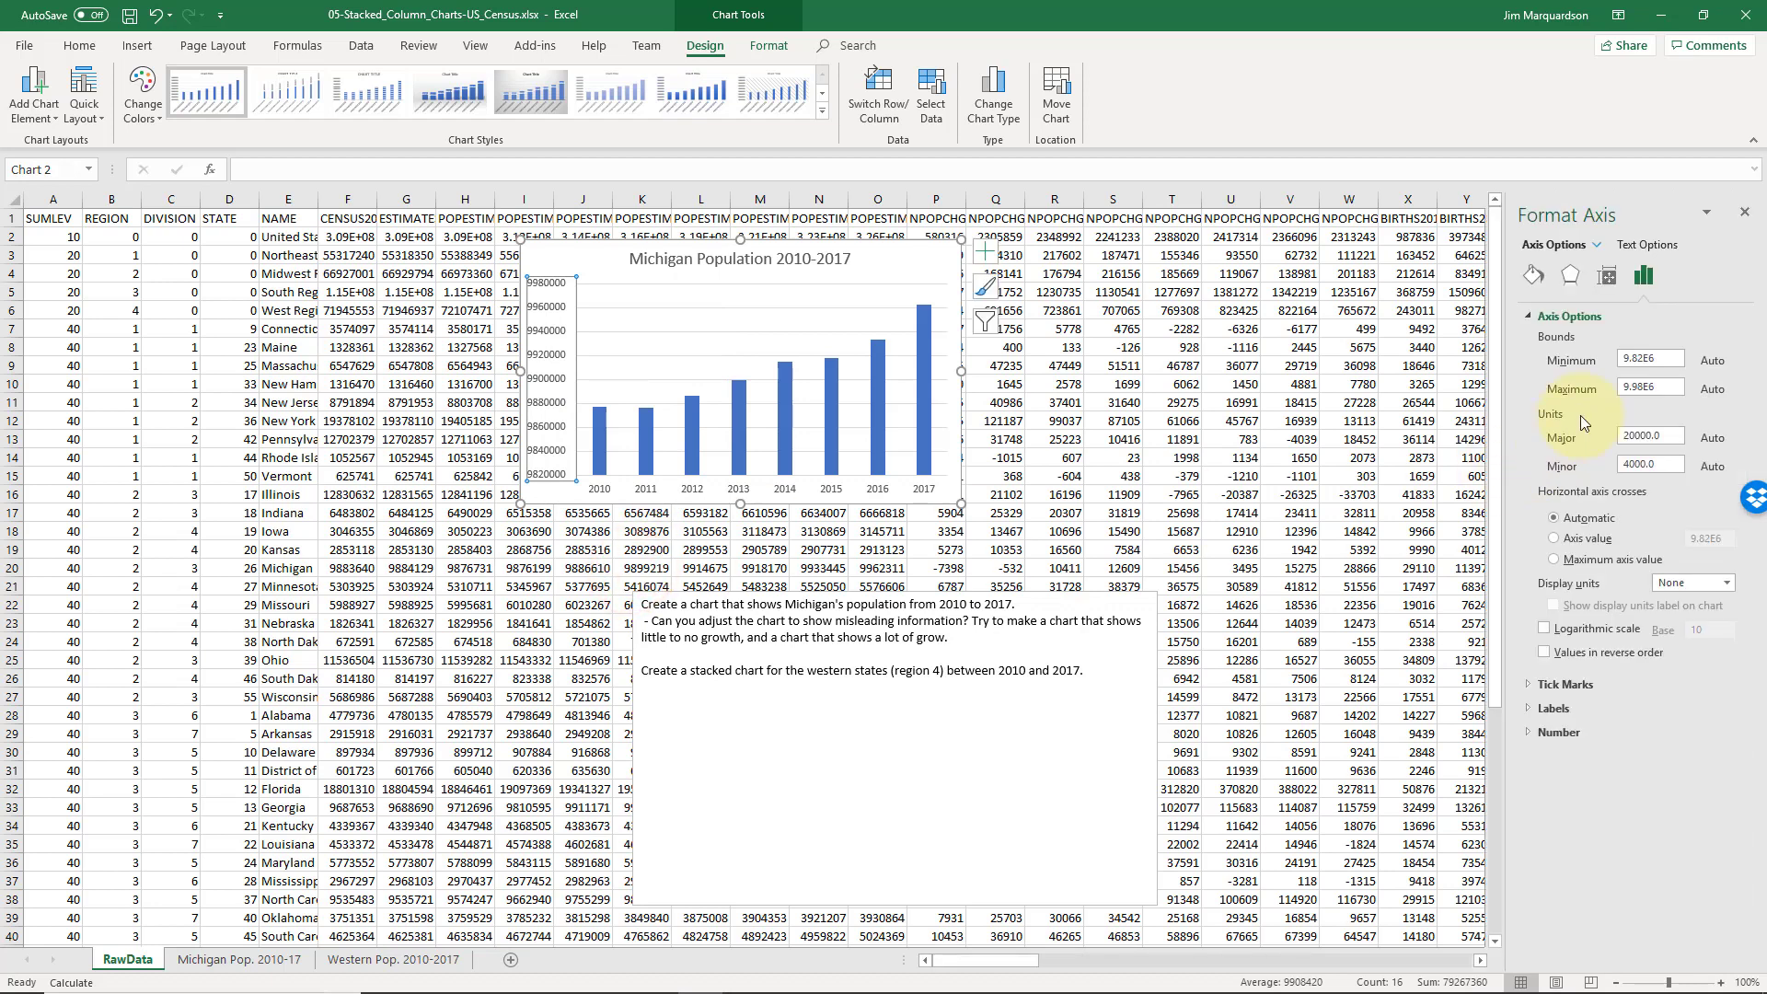
double_click(1675, 360)
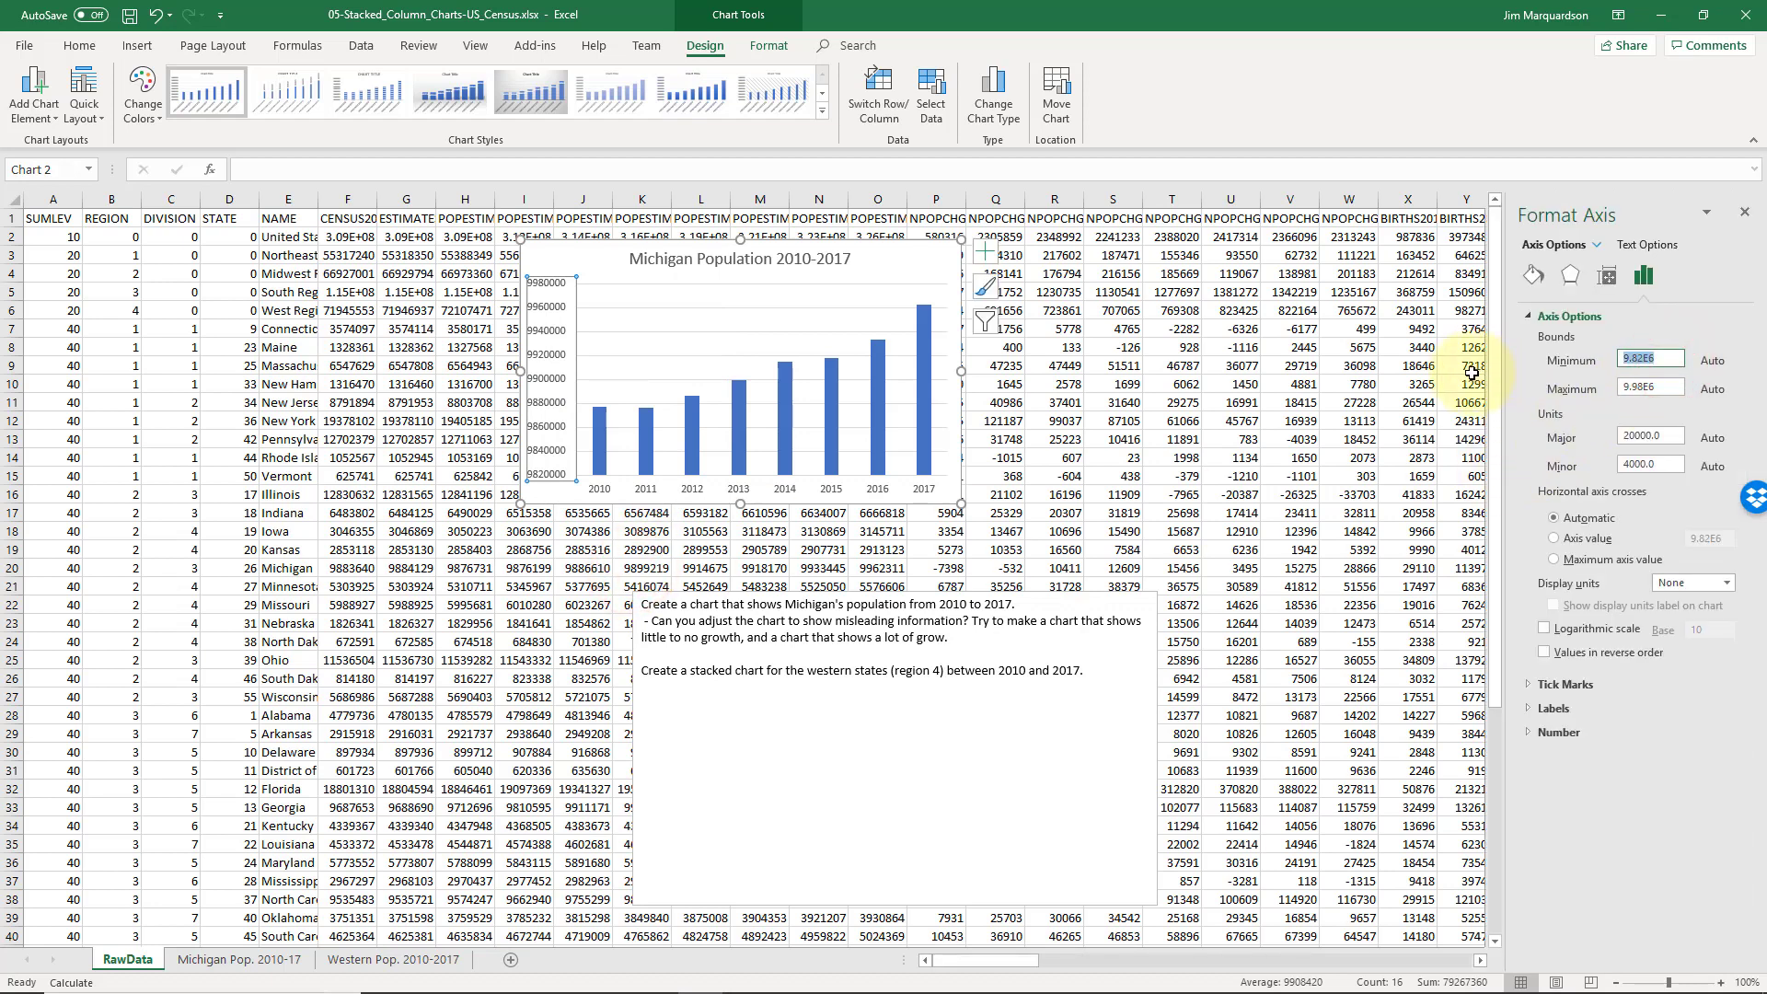
text(0)
key(Return)
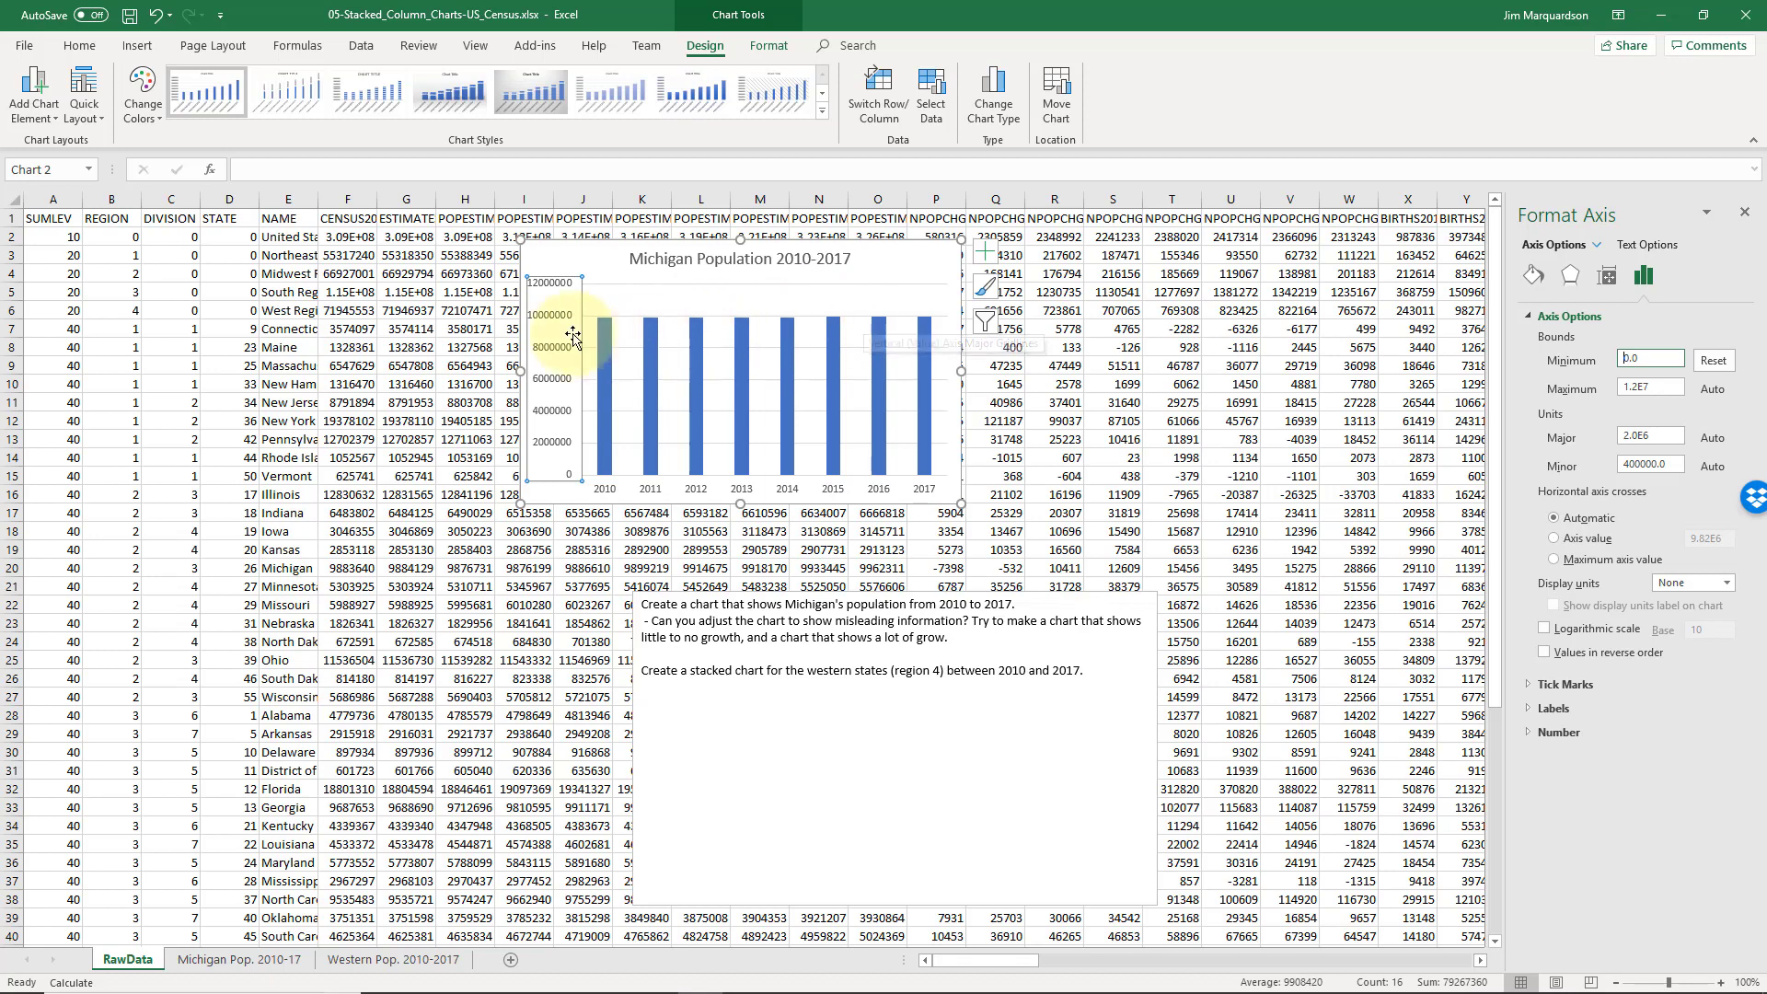
Set the minimum bound of the chart's vertical axis to 9800000.
mouse_move(604, 329)
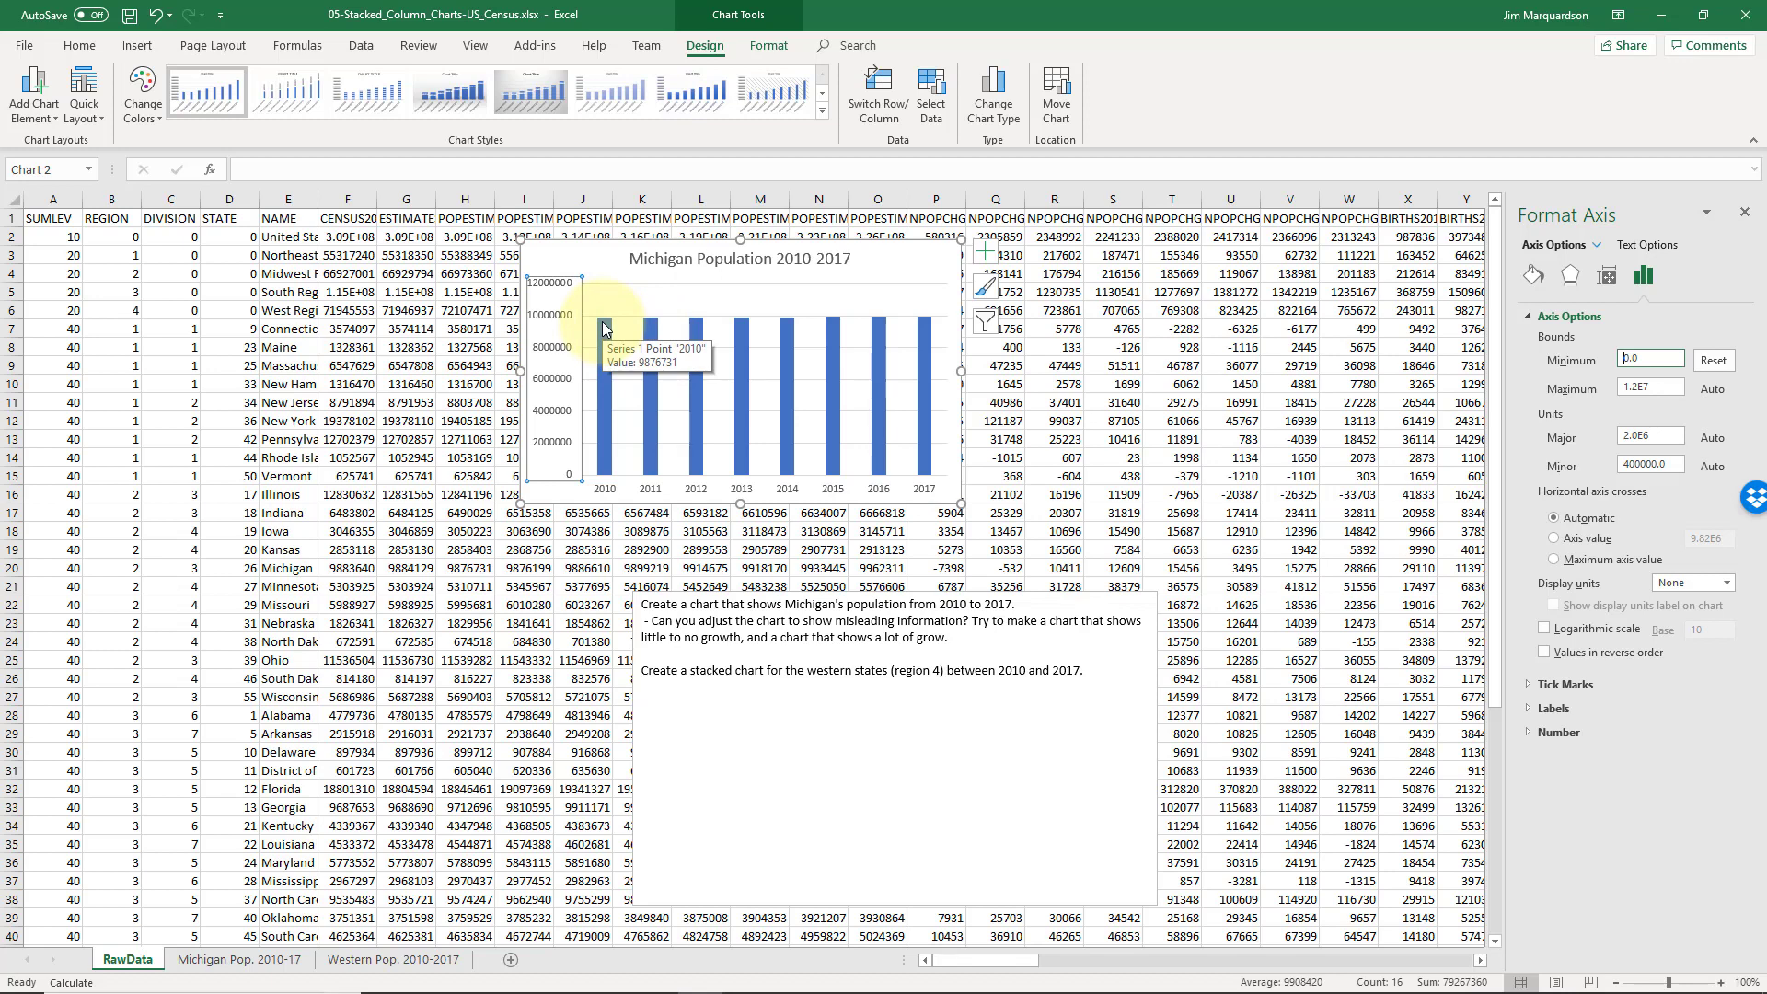
mouse_move(926, 333)
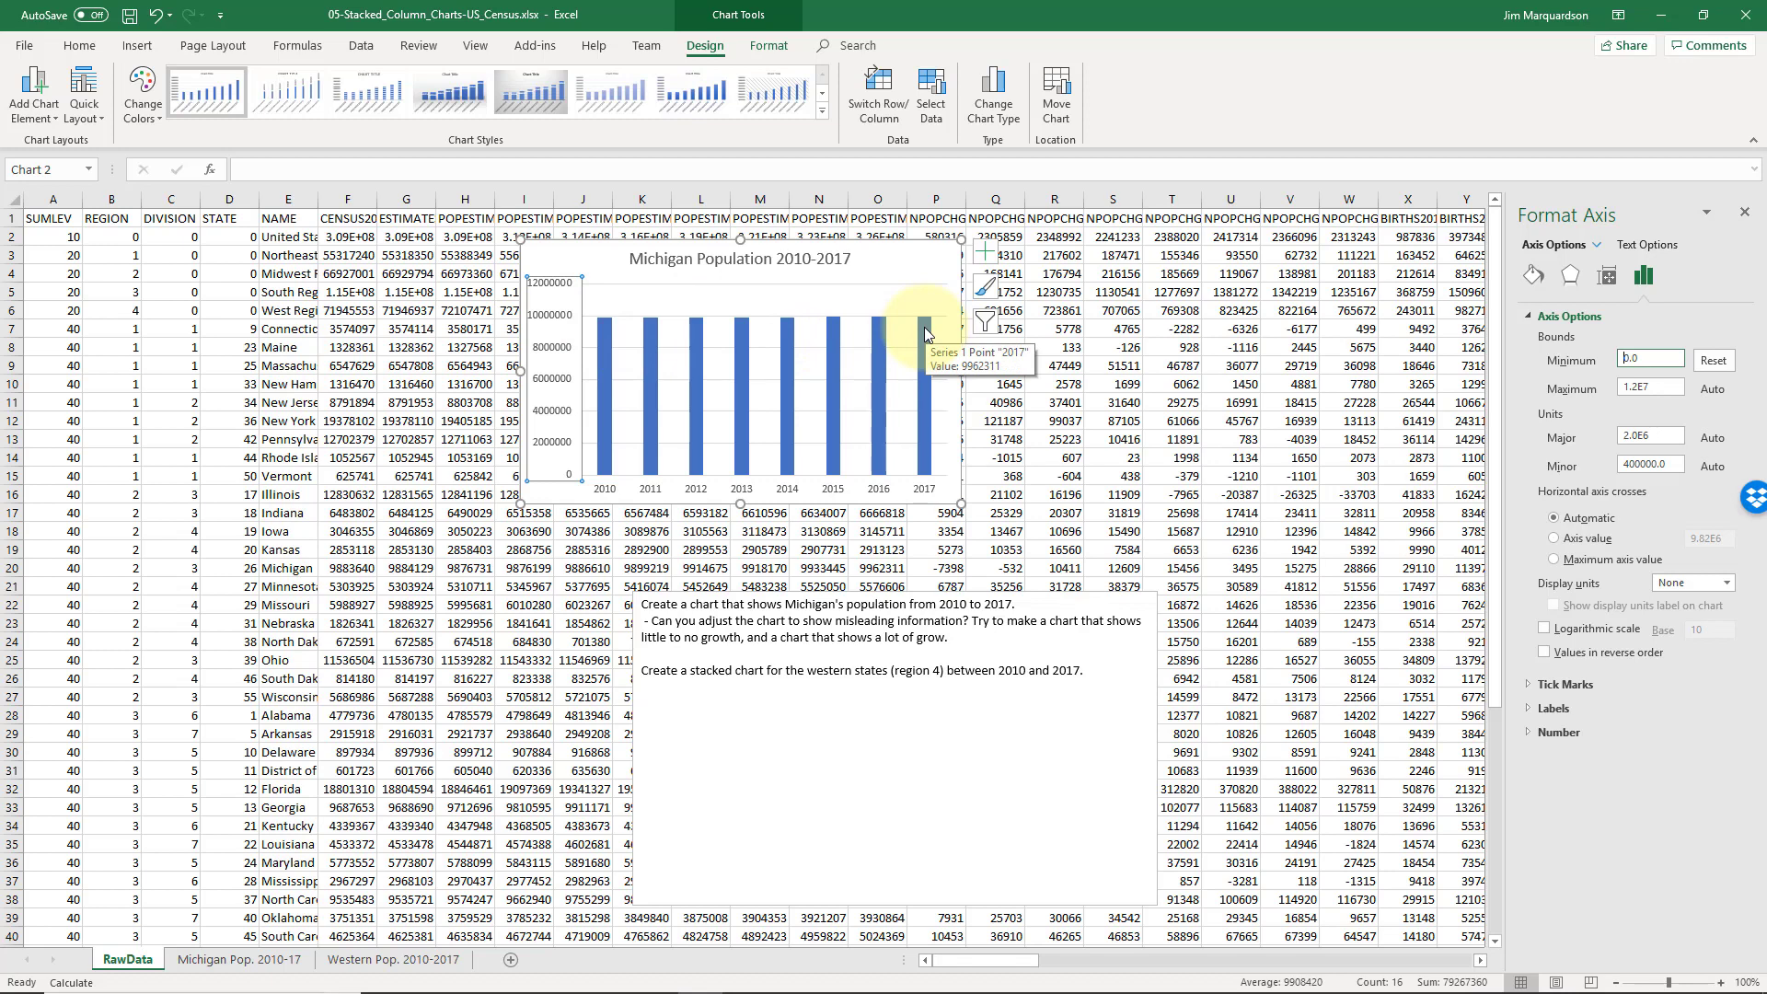
double_click(1660, 358)
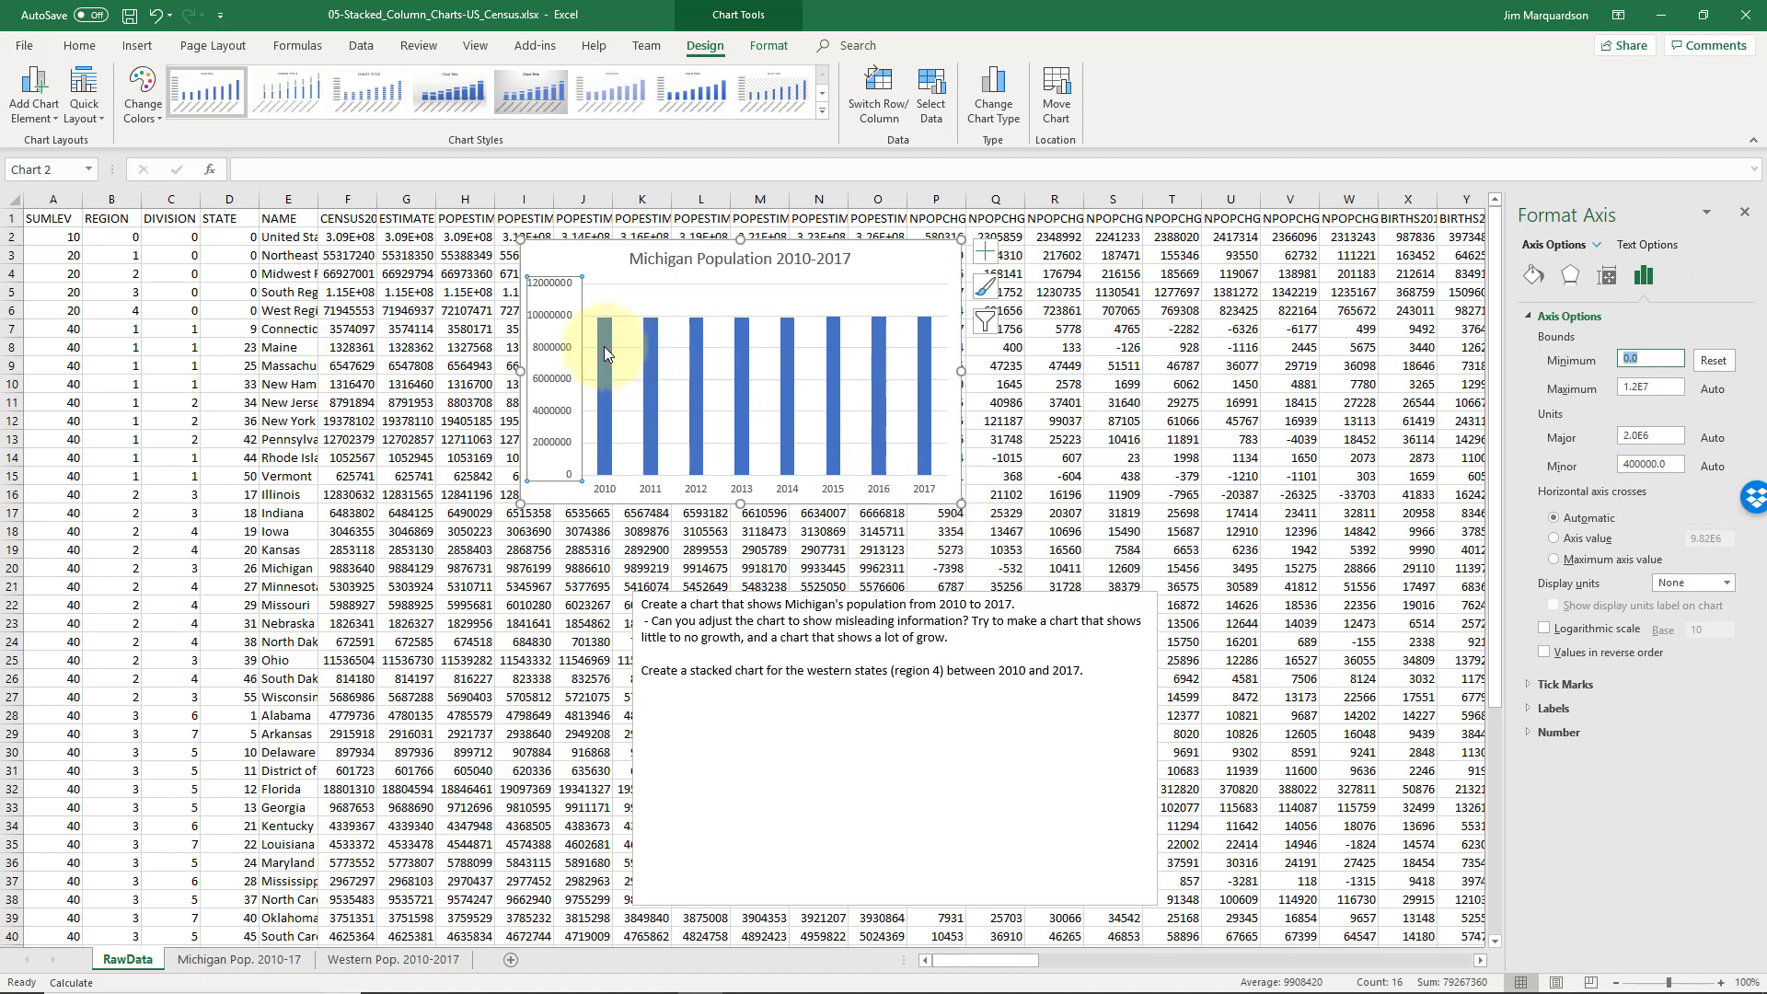
mouse_move(605, 351)
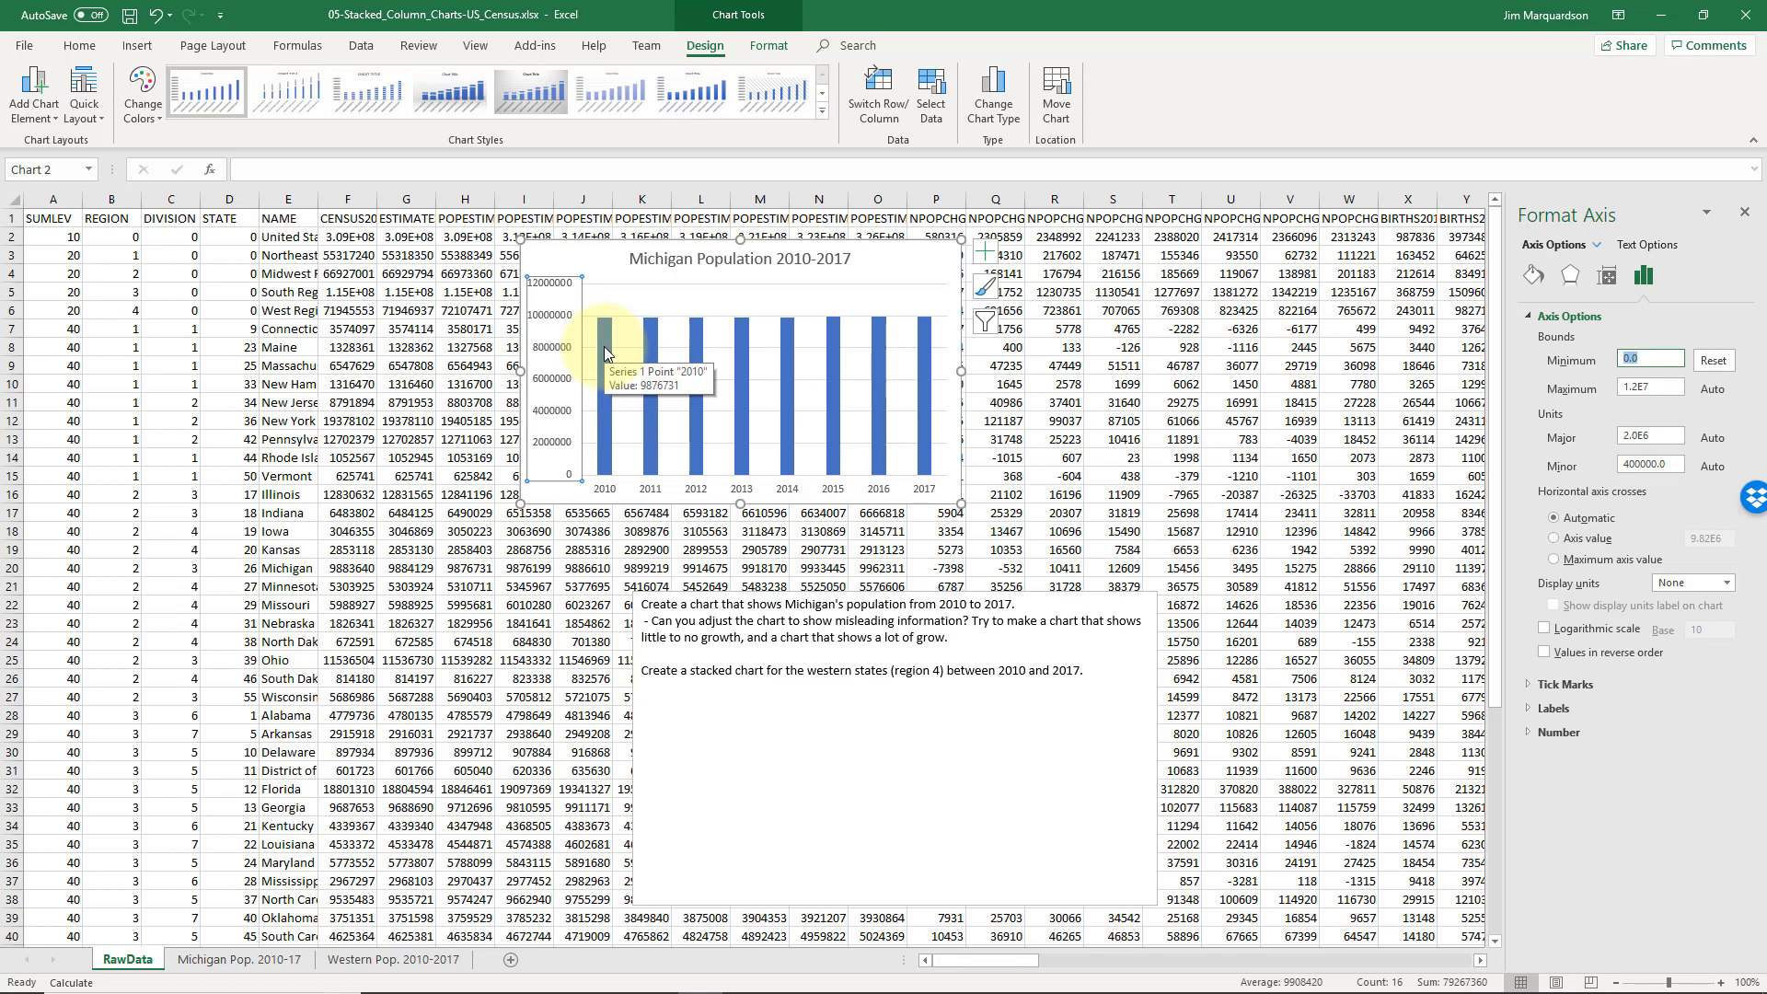
click(1659, 363)
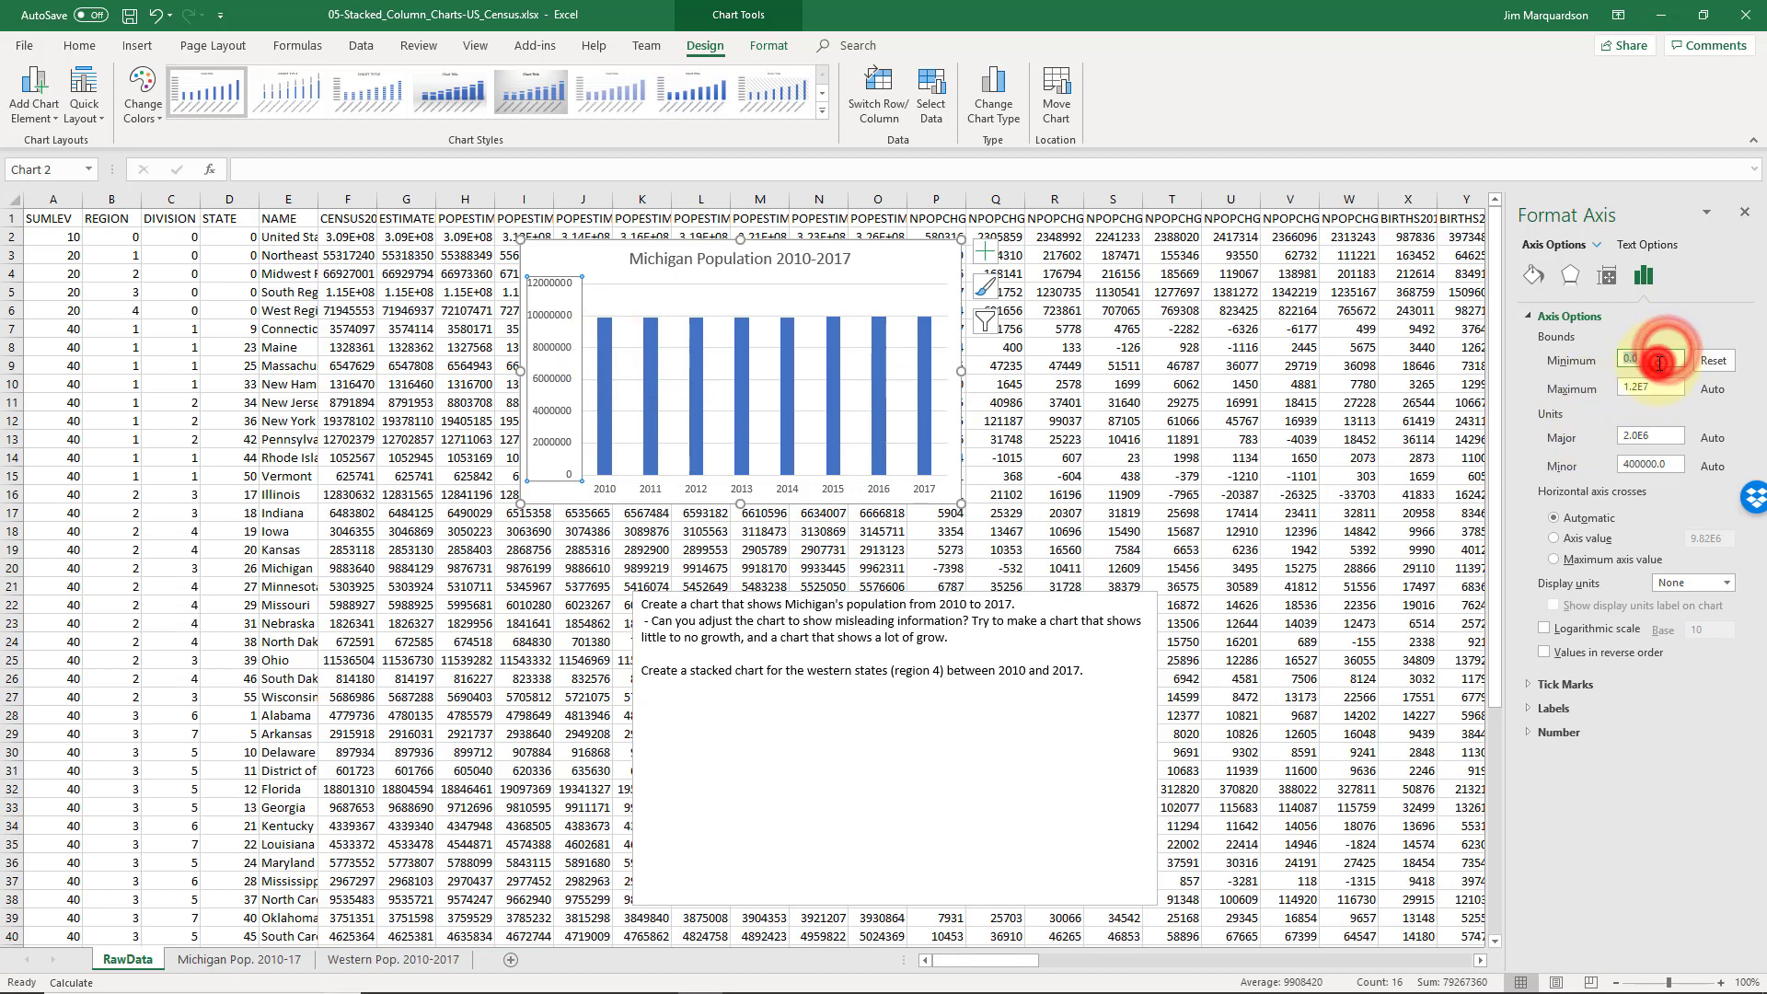
text(98)
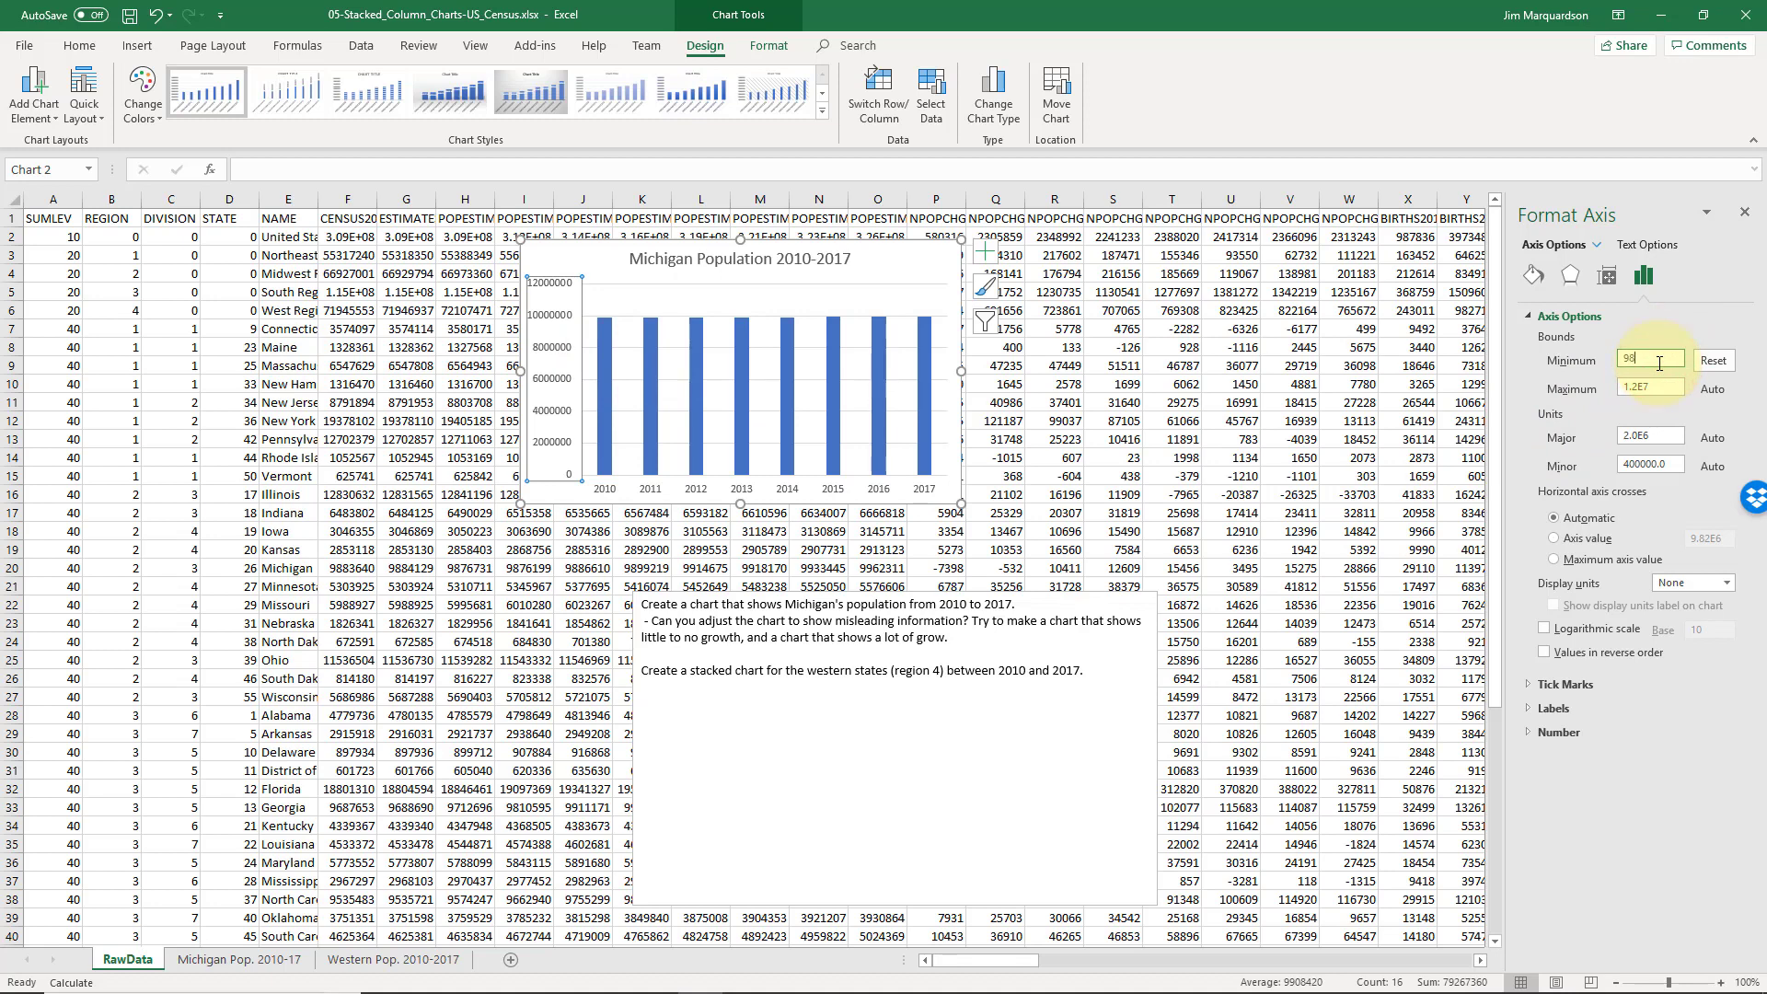
text(00000)
key(Return)
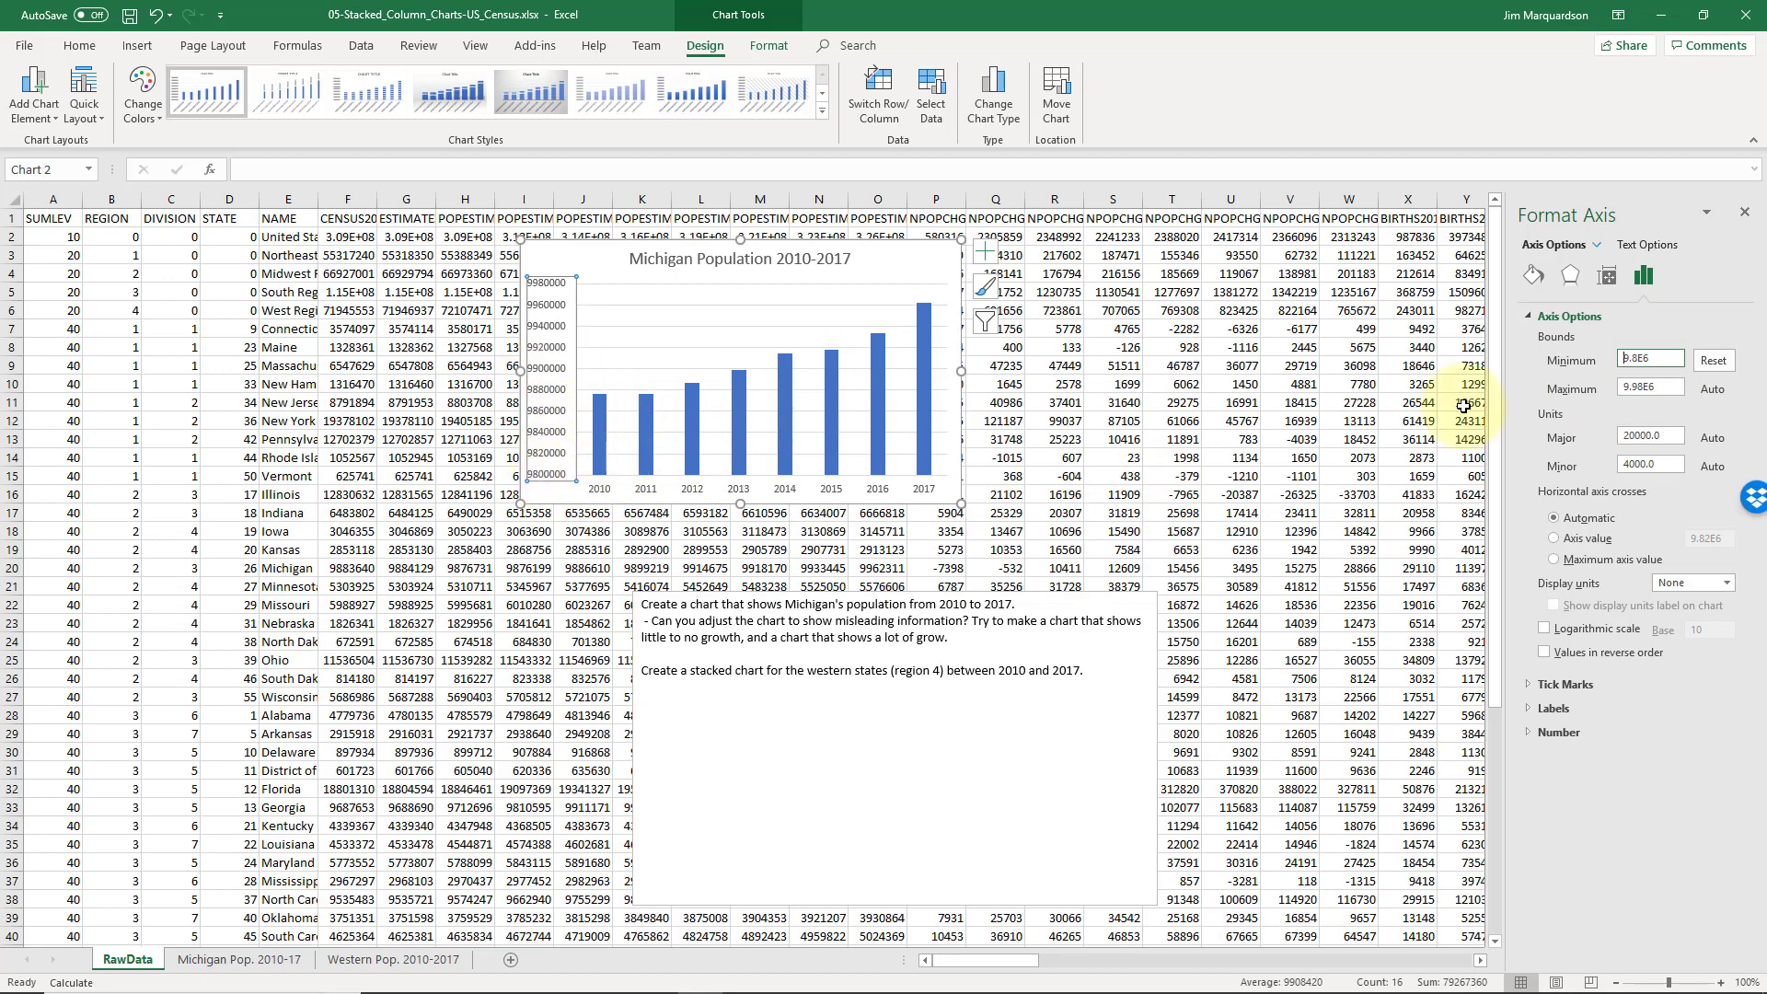
Raise the vertical axis minimum to 9870000 to exaggerate the population growth.
click(1661, 357)
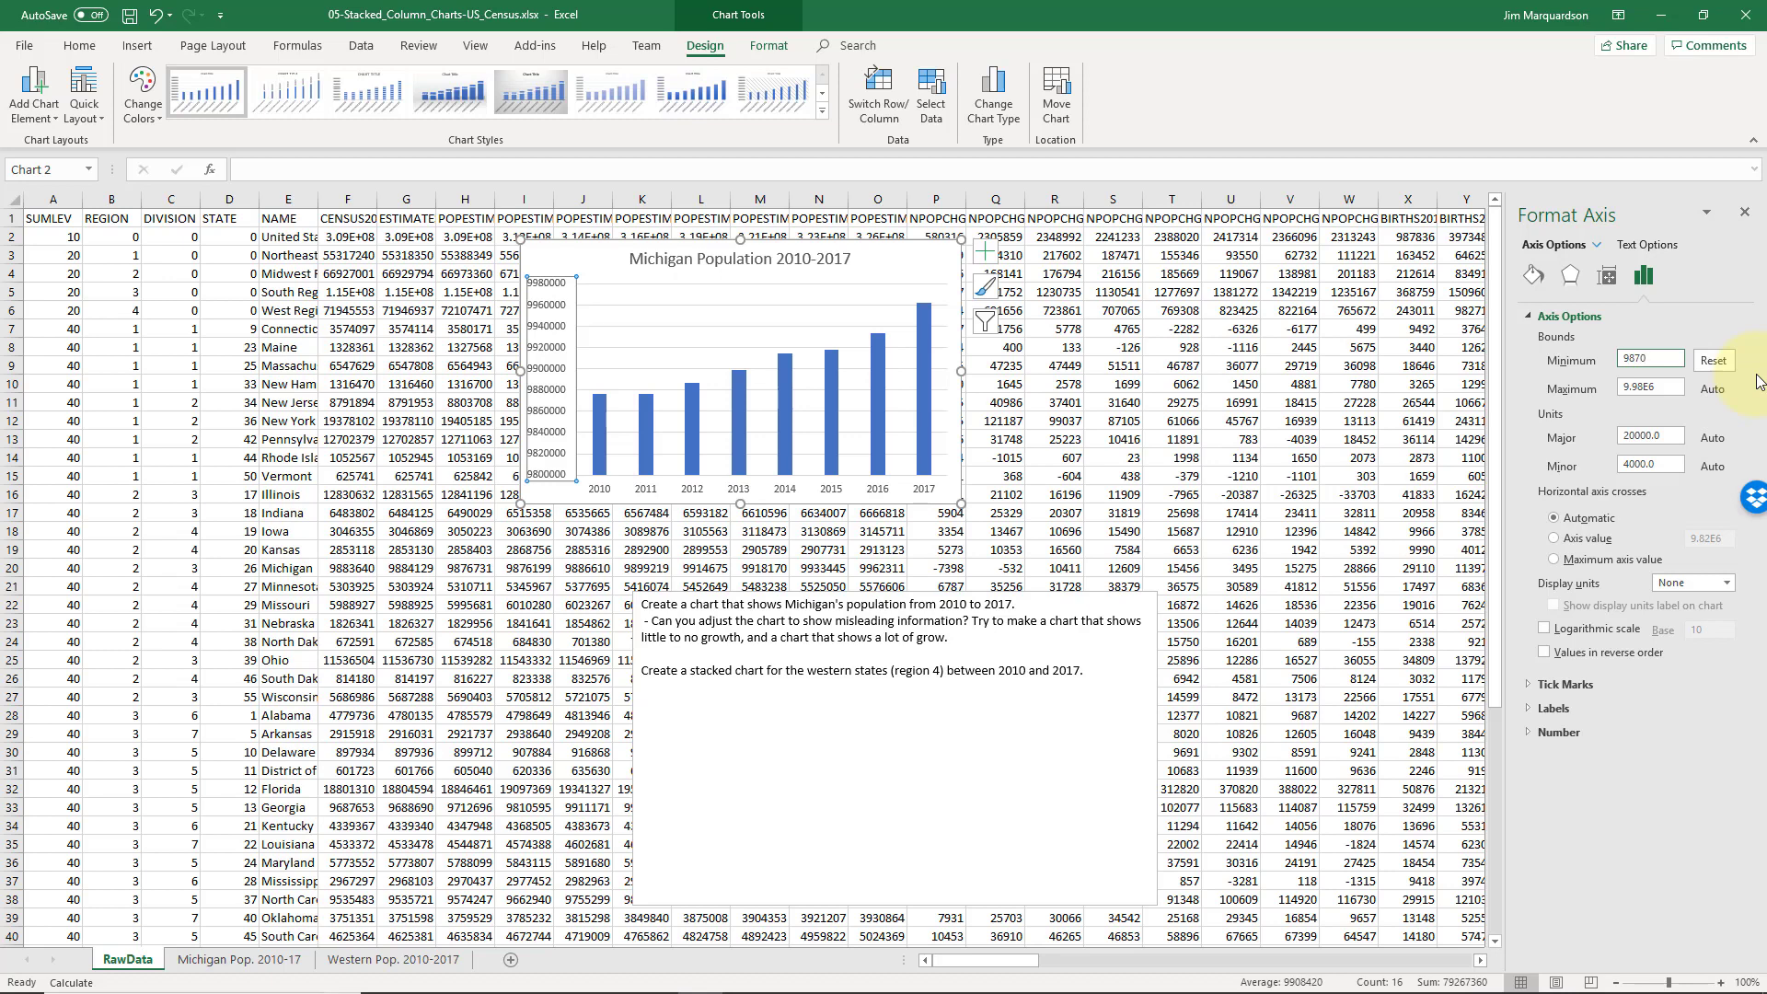
key(Return)
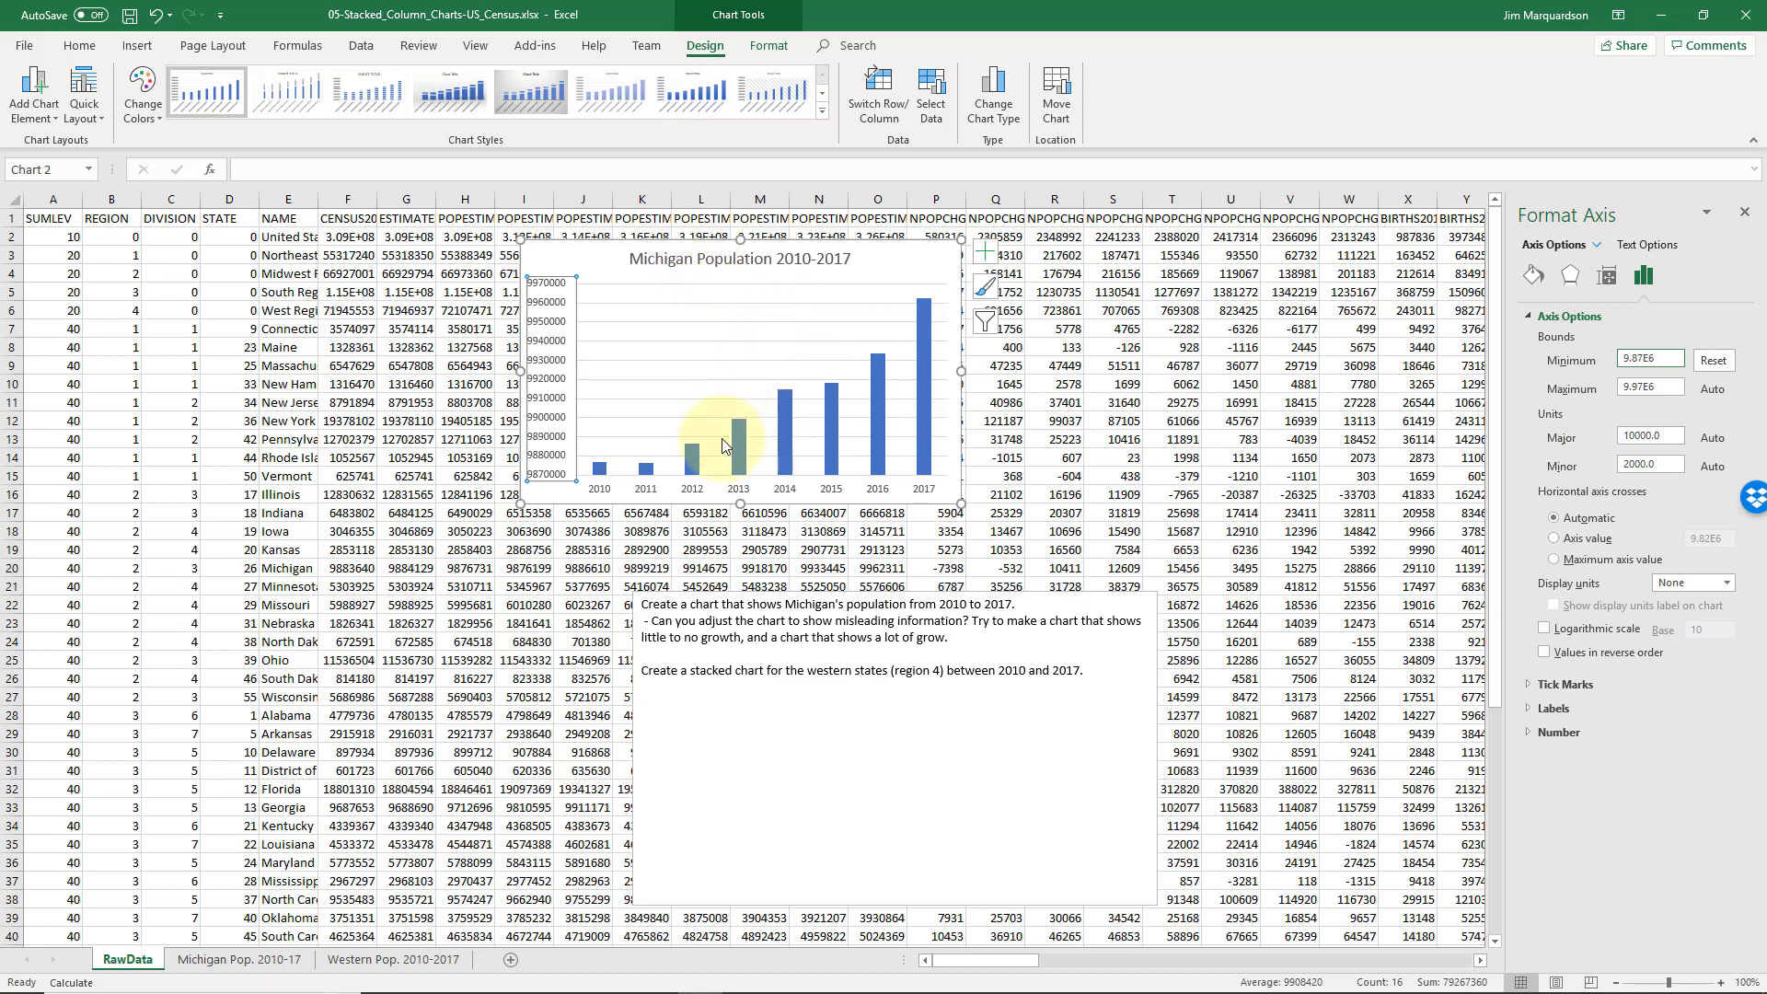
mouse_move(744, 422)
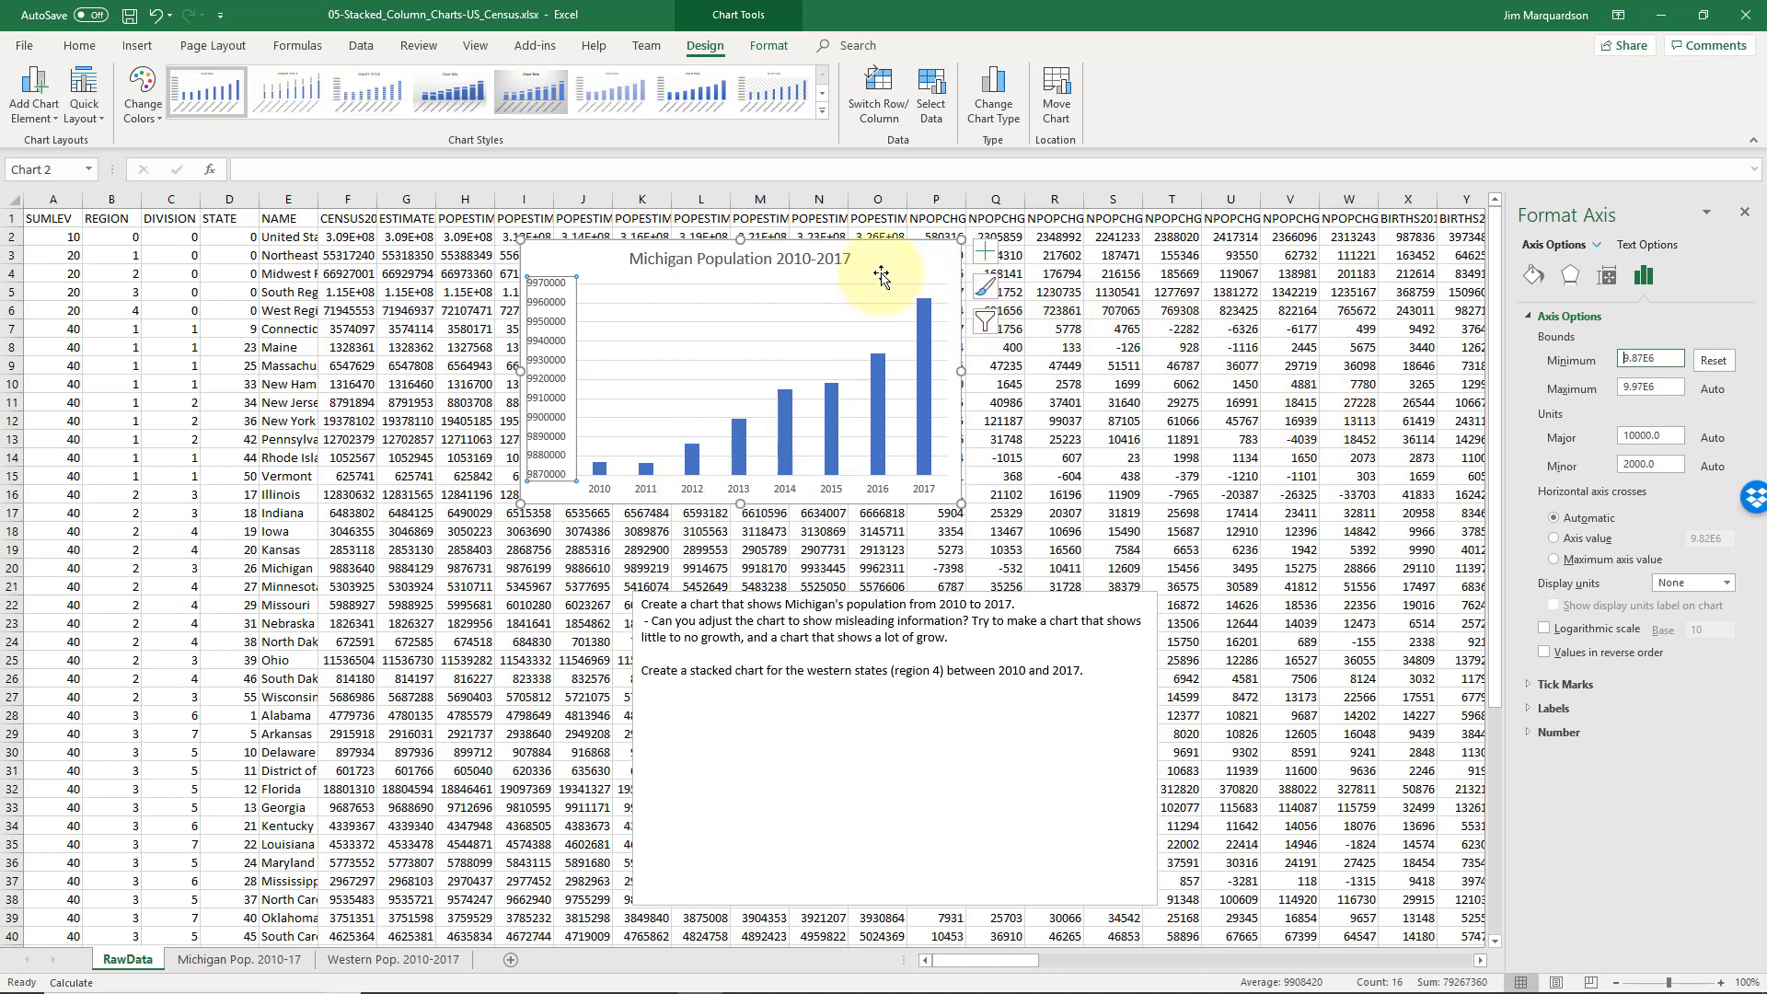
Shift the Michigan population chart left toward column F, and delete it from the RawData sheet.
drag(881, 261, 852, 269)
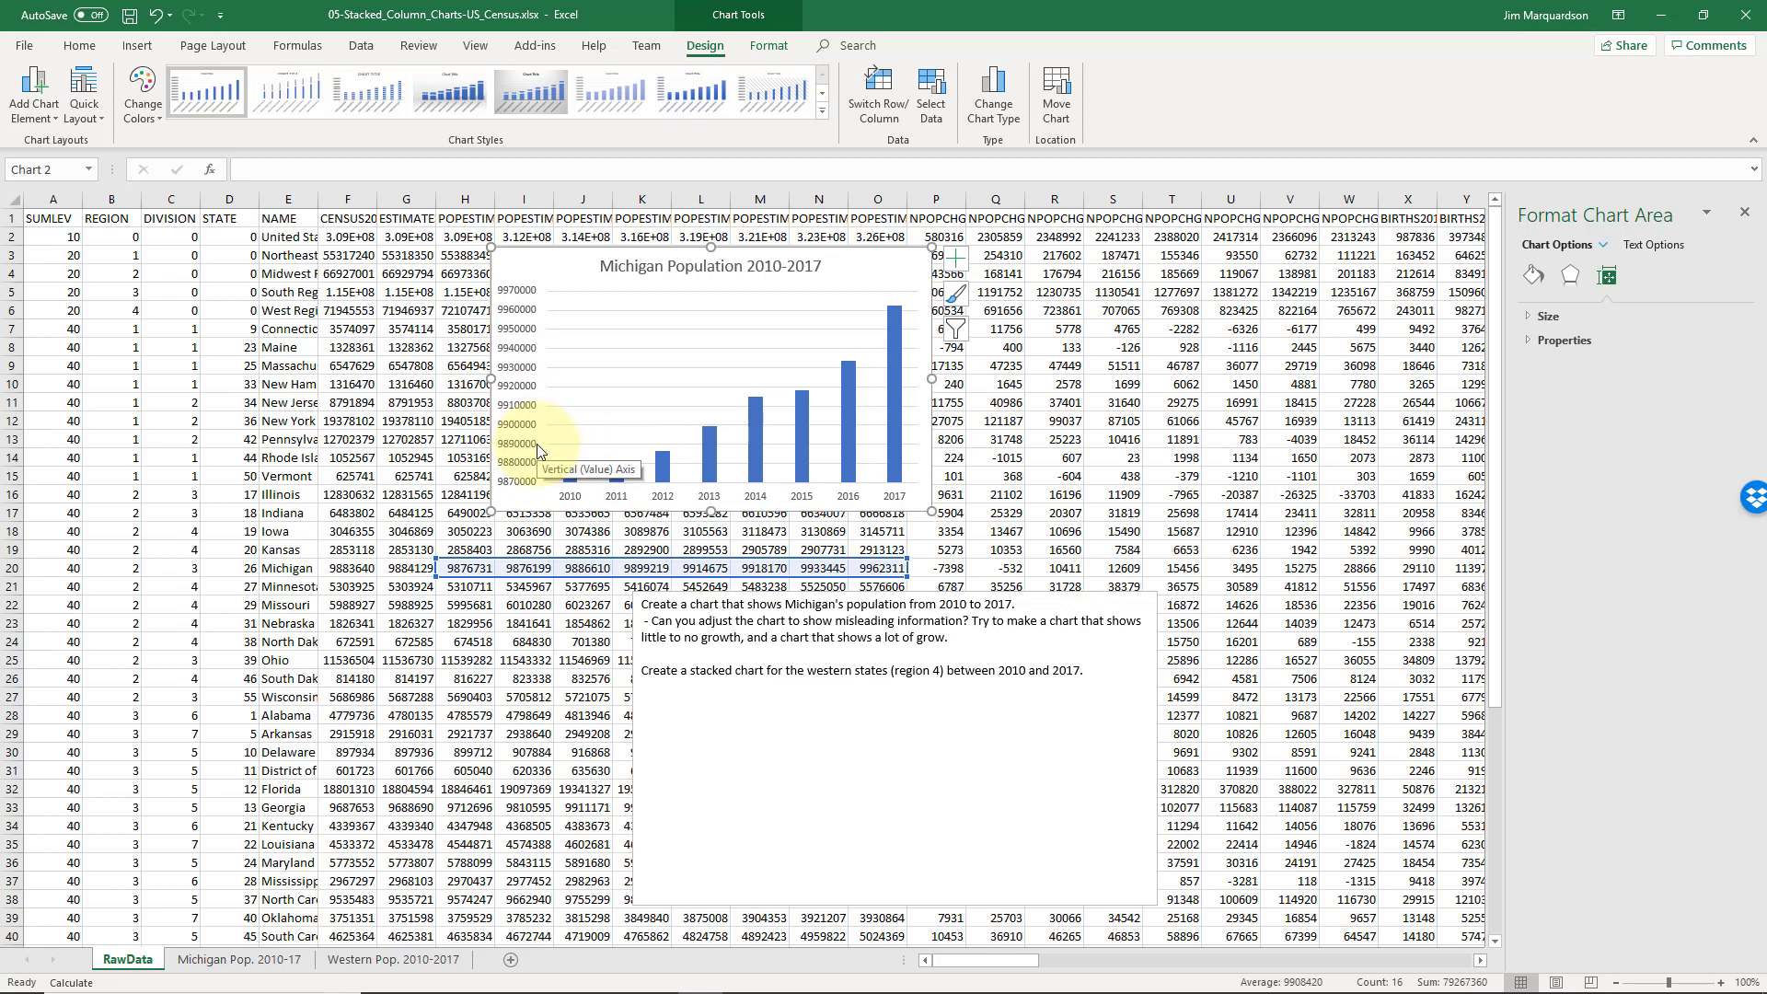
drag(556, 267, 512, 265)
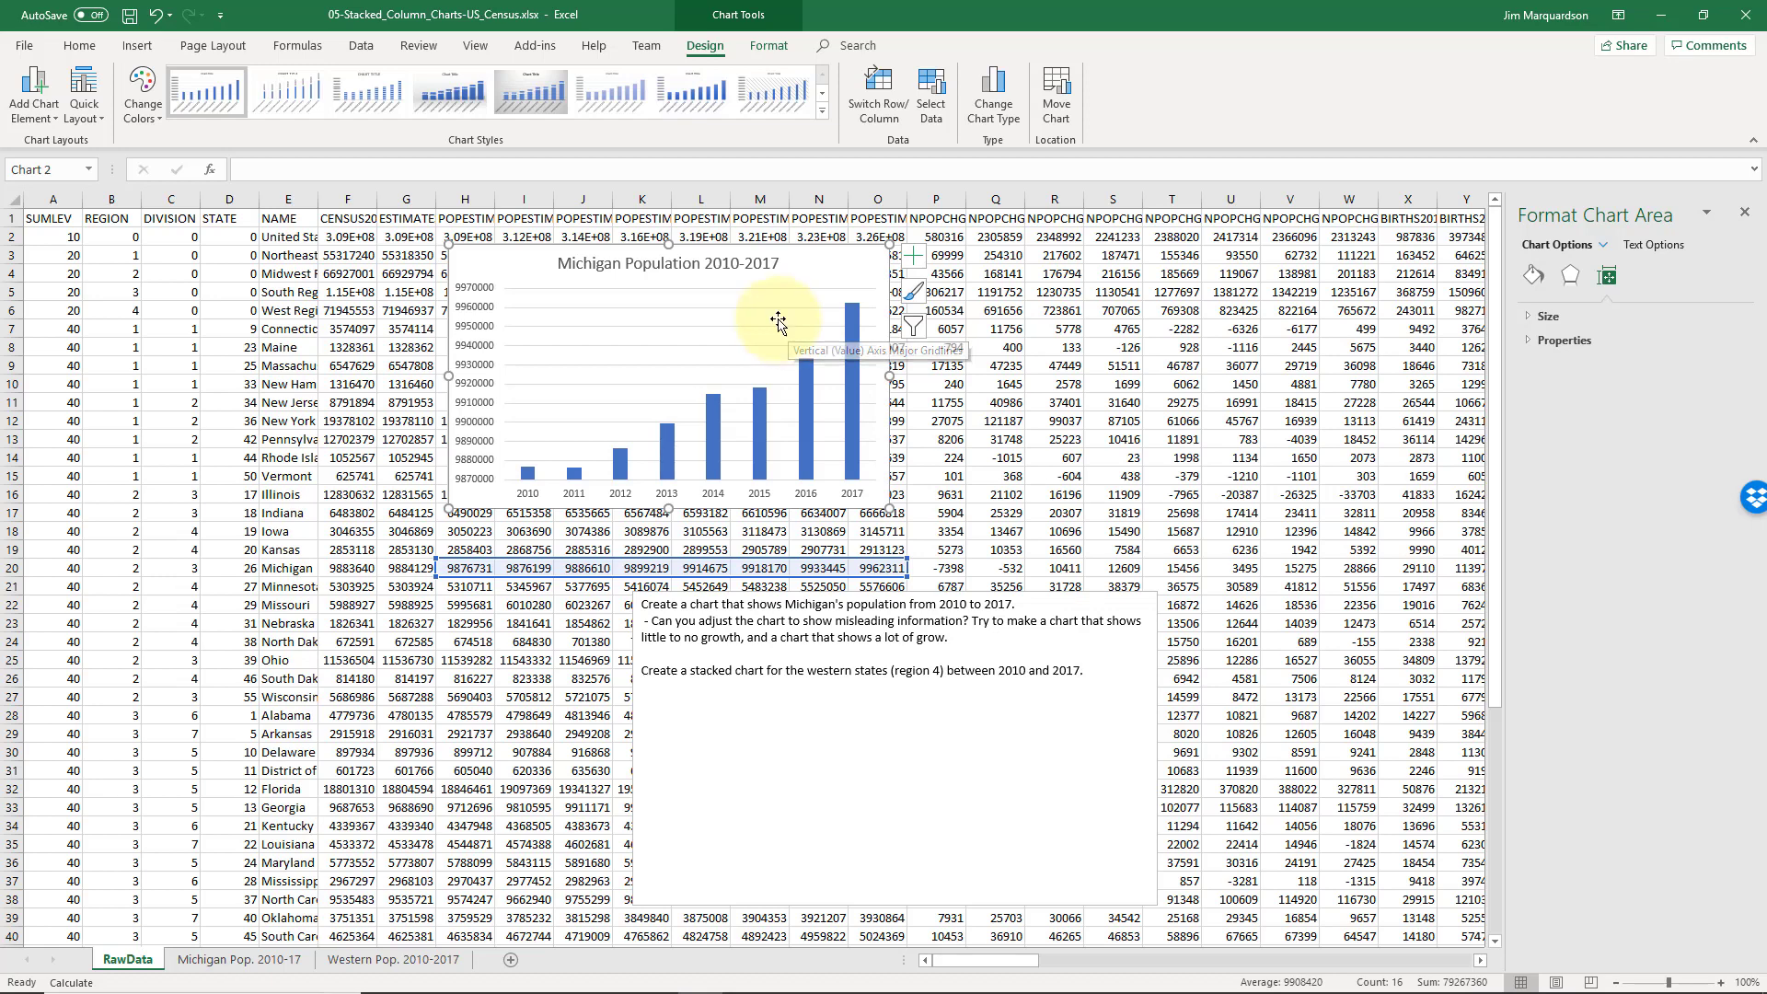
mouse_move(517, 260)
mouse_down()
mouse_move(529, 295)
mouse_move(430, 284)
mouse_up()
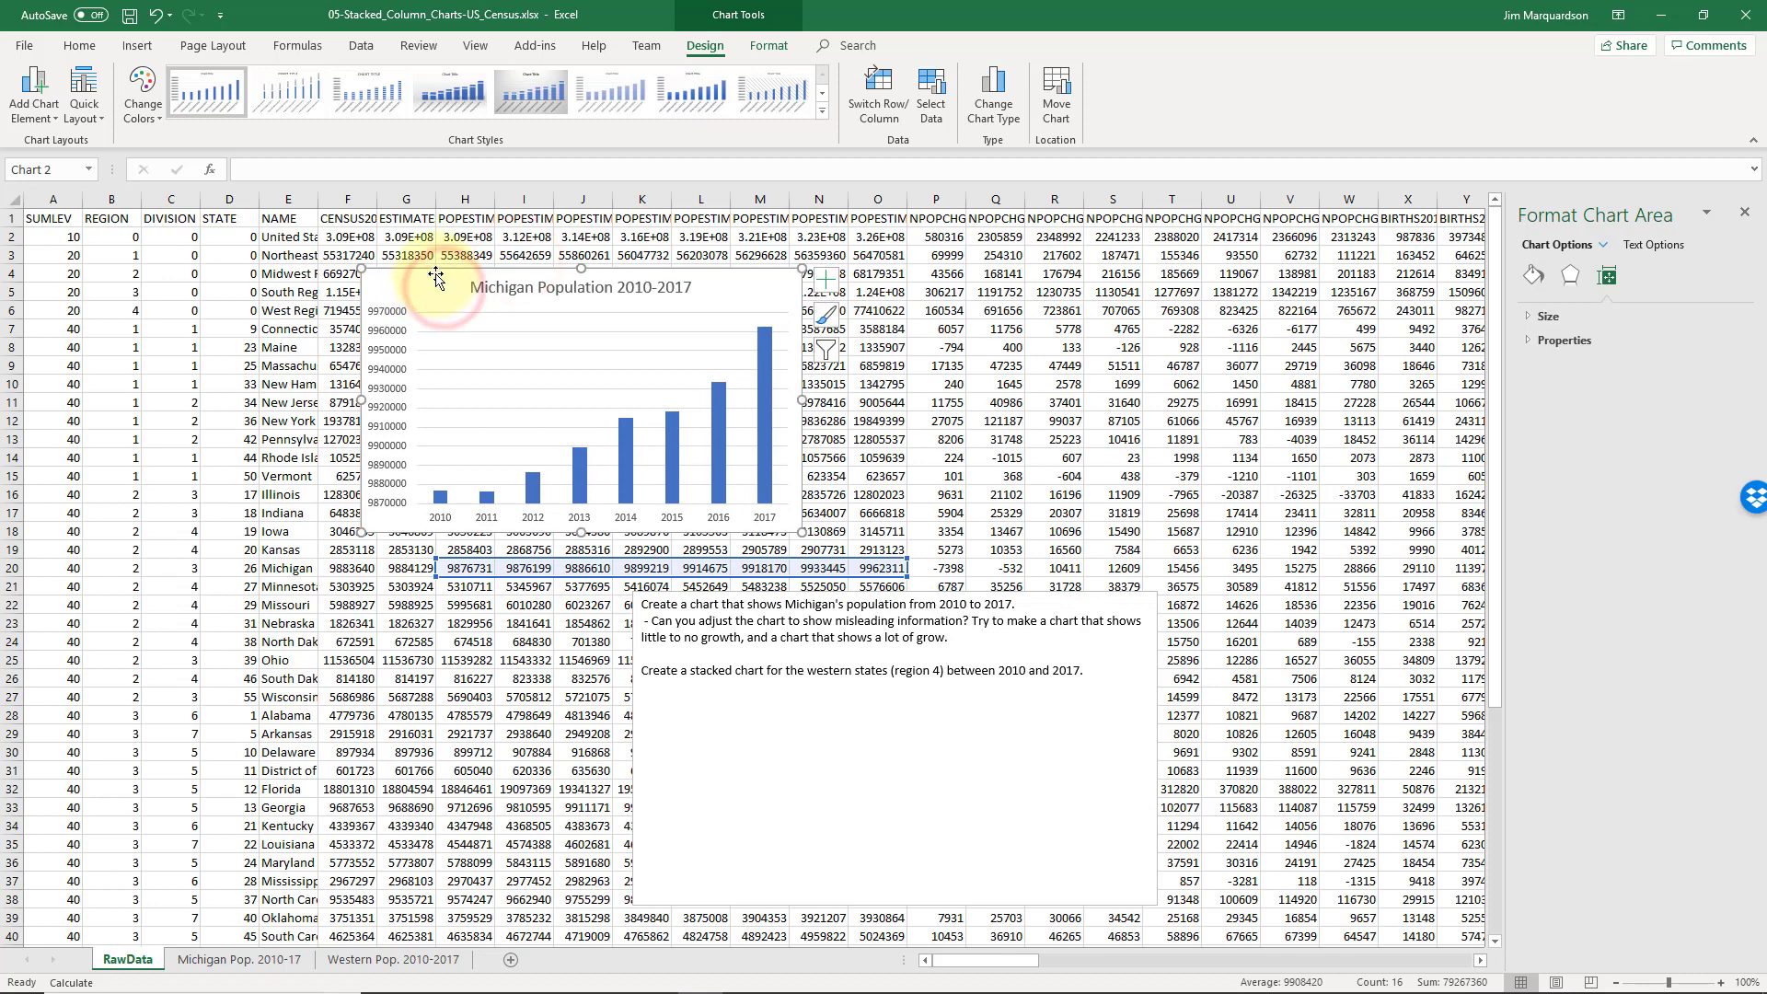
key(Delete)
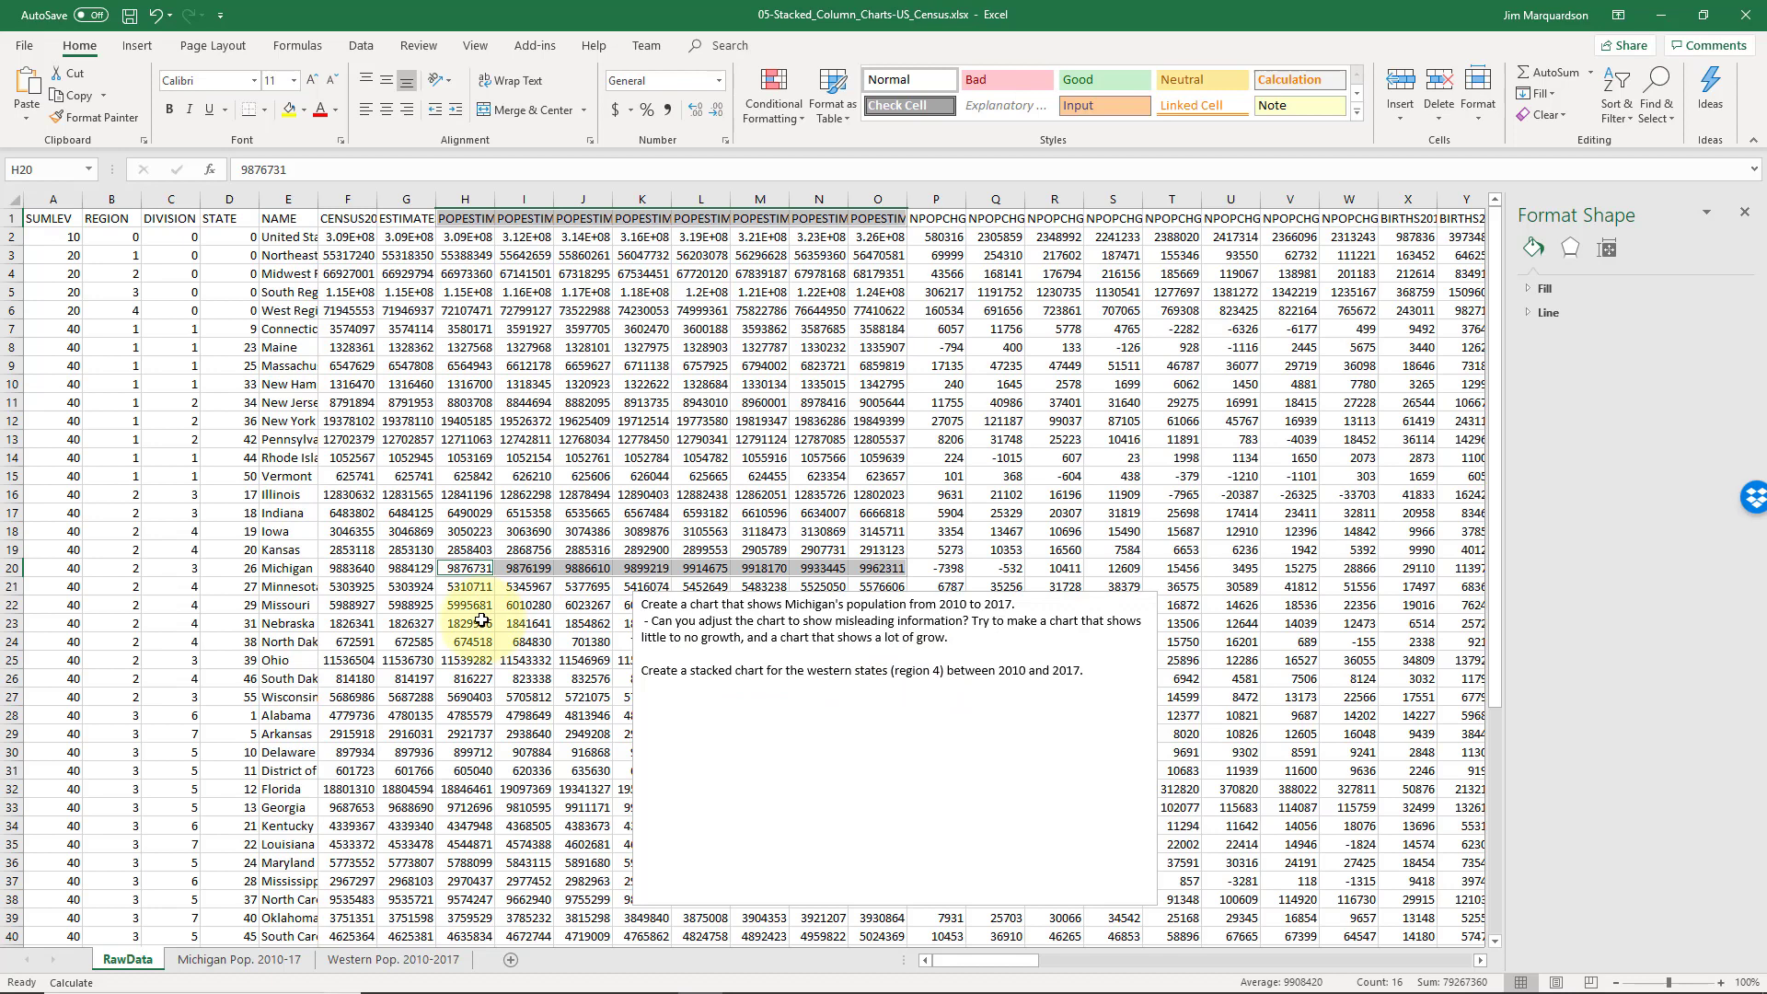
Locate the REGION heading in B1 and the West Region entry in E6.
click(111, 222)
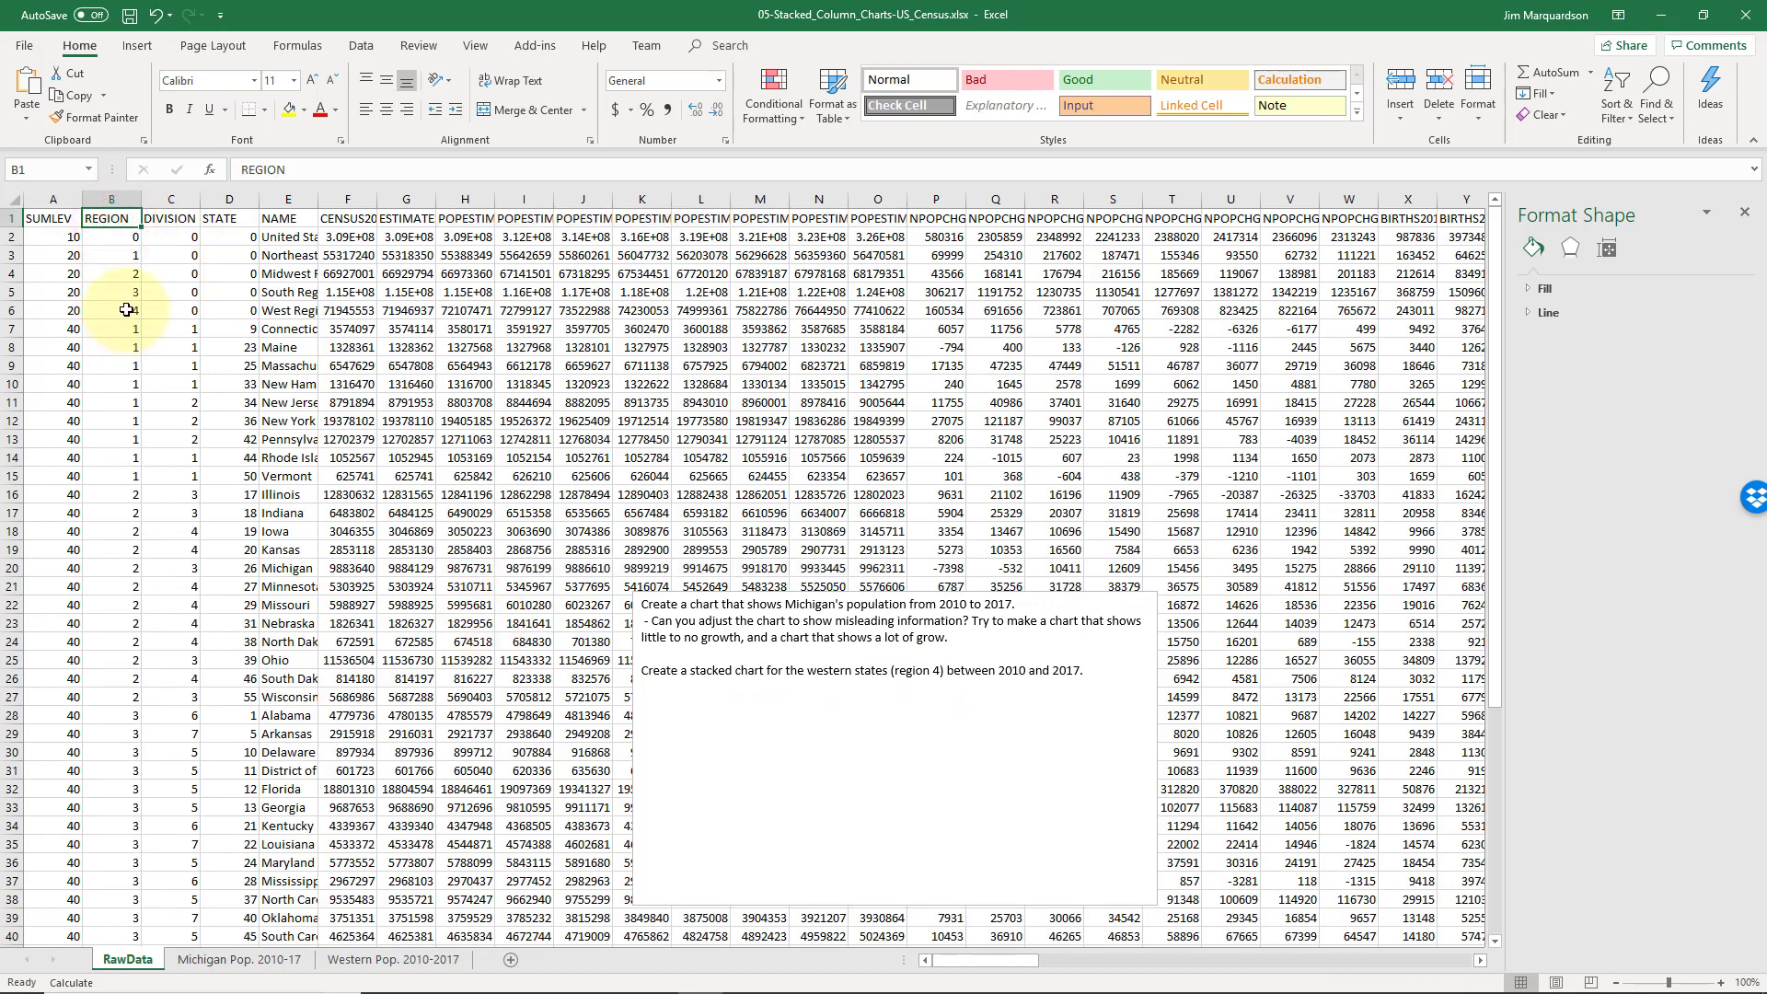
click(285, 310)
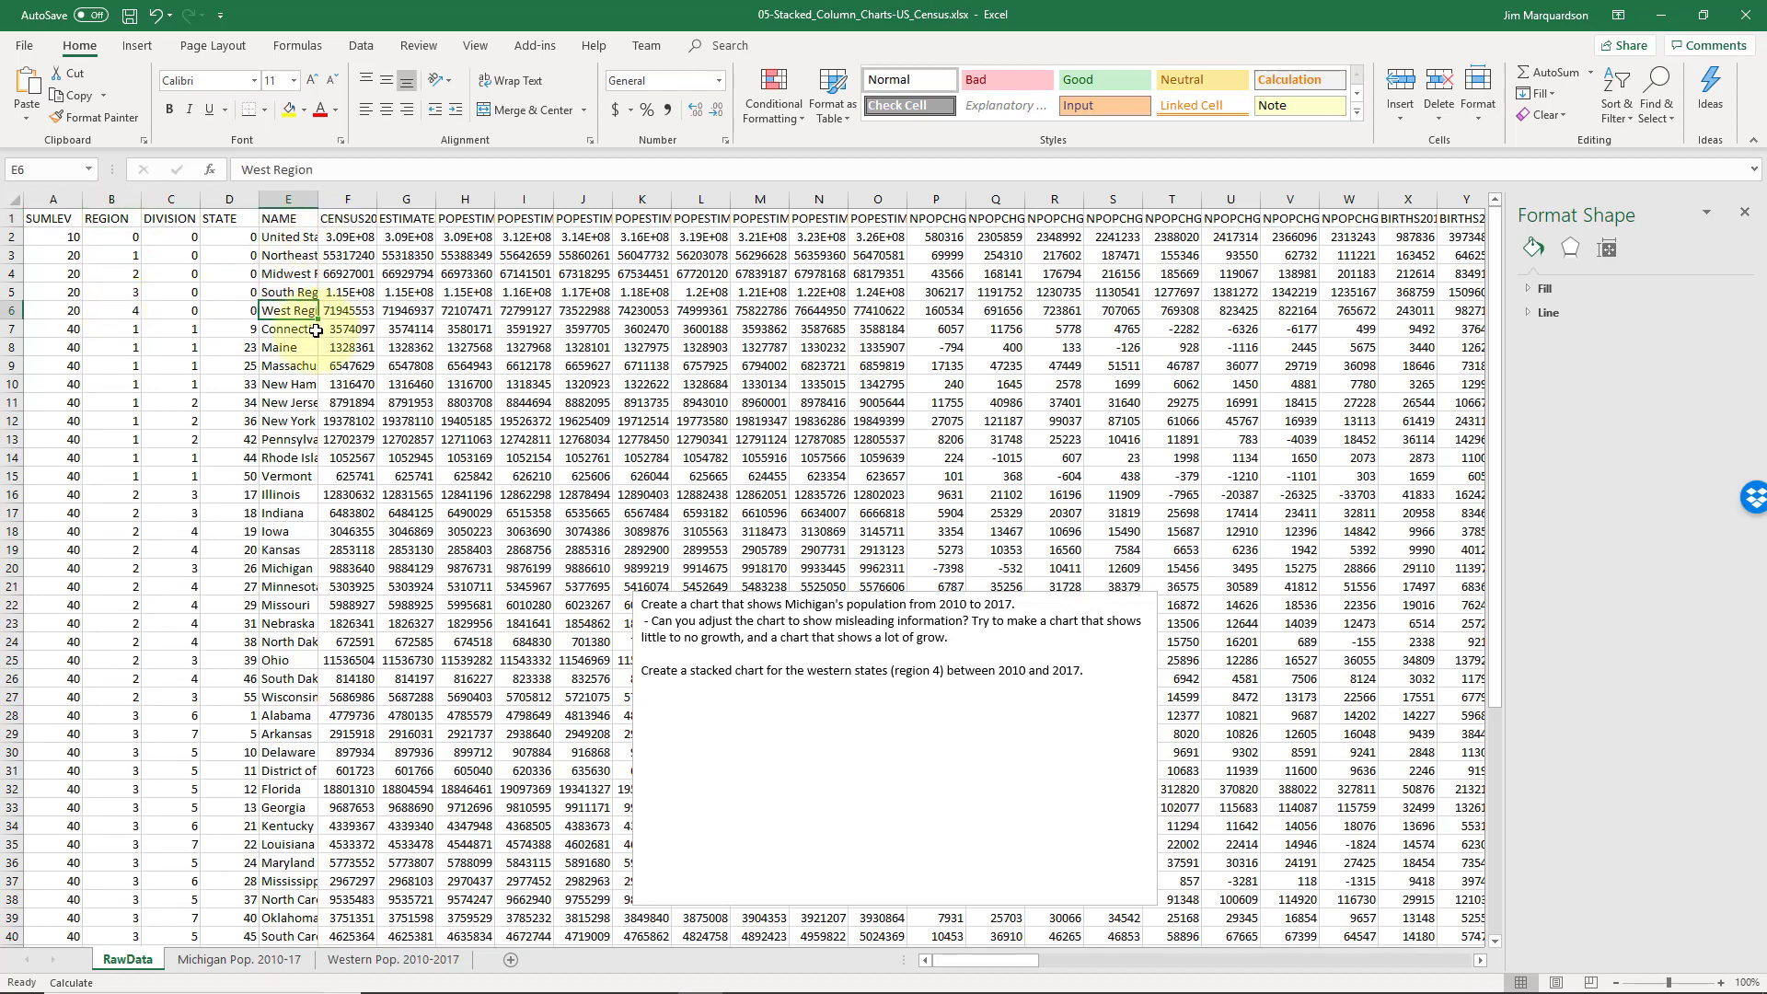
Freeze the RawData sheet's header row above cell A2 so the column headings remain visible.
scroll(198, 430, down, 9)
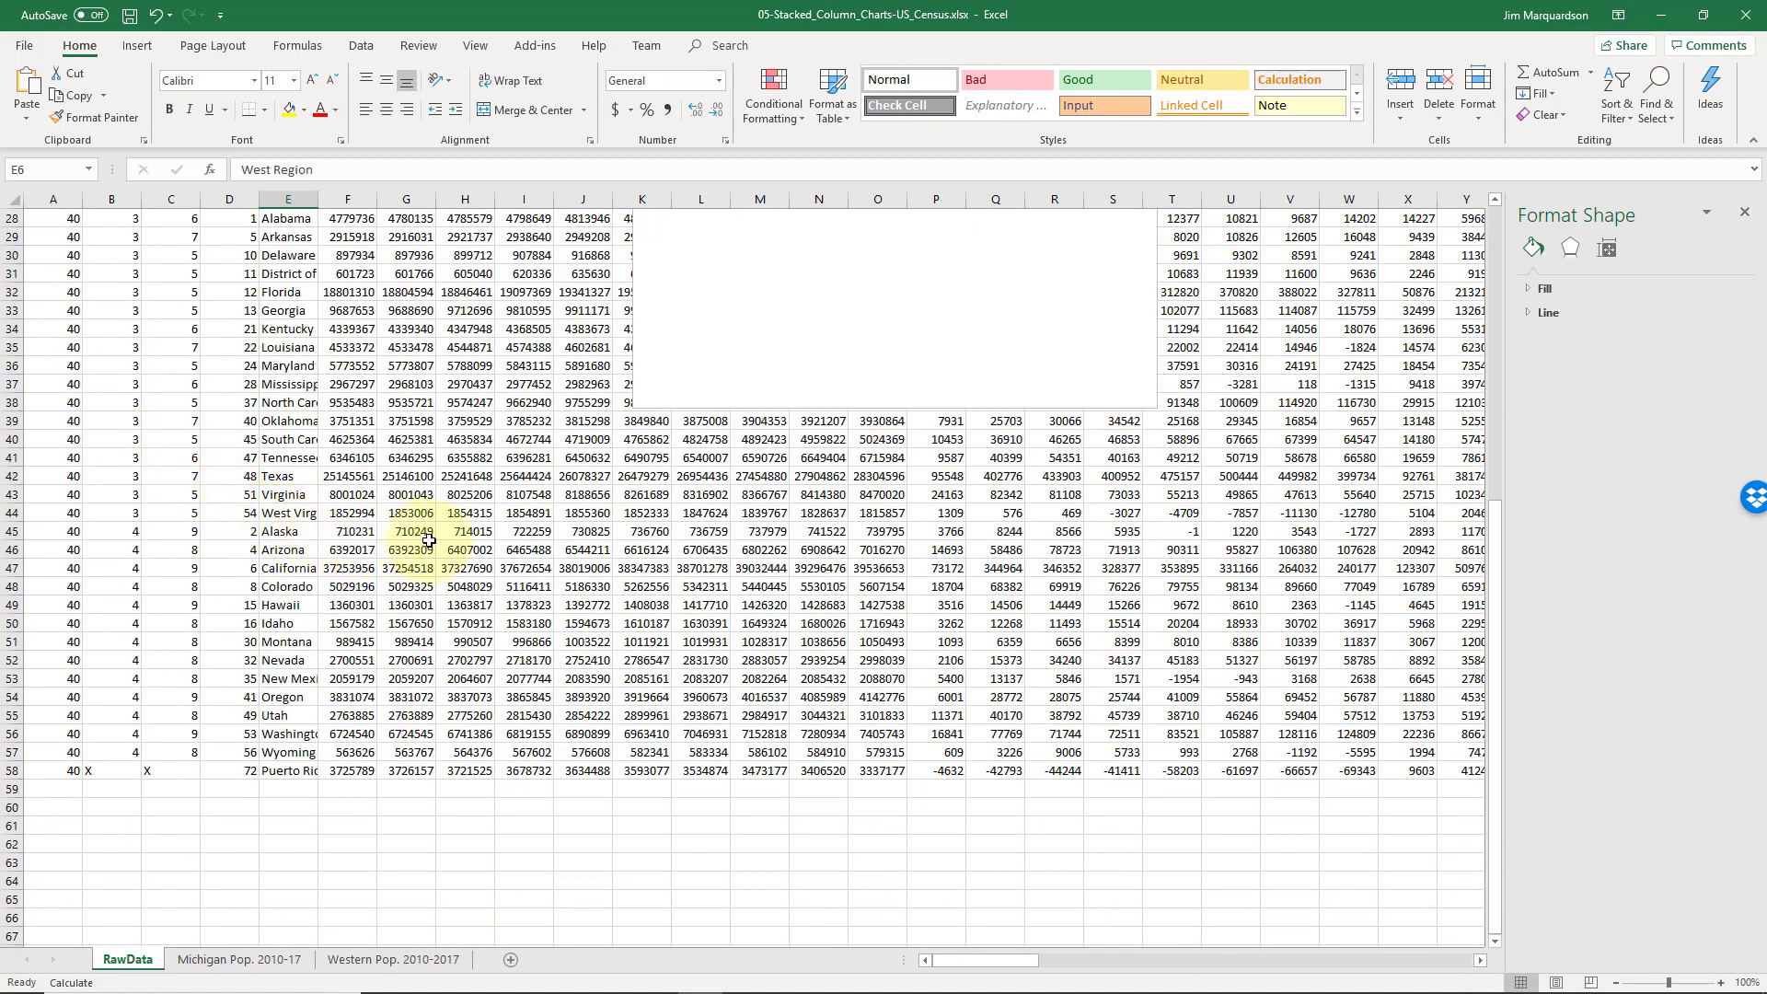
scroll(516, 558, up, 9)
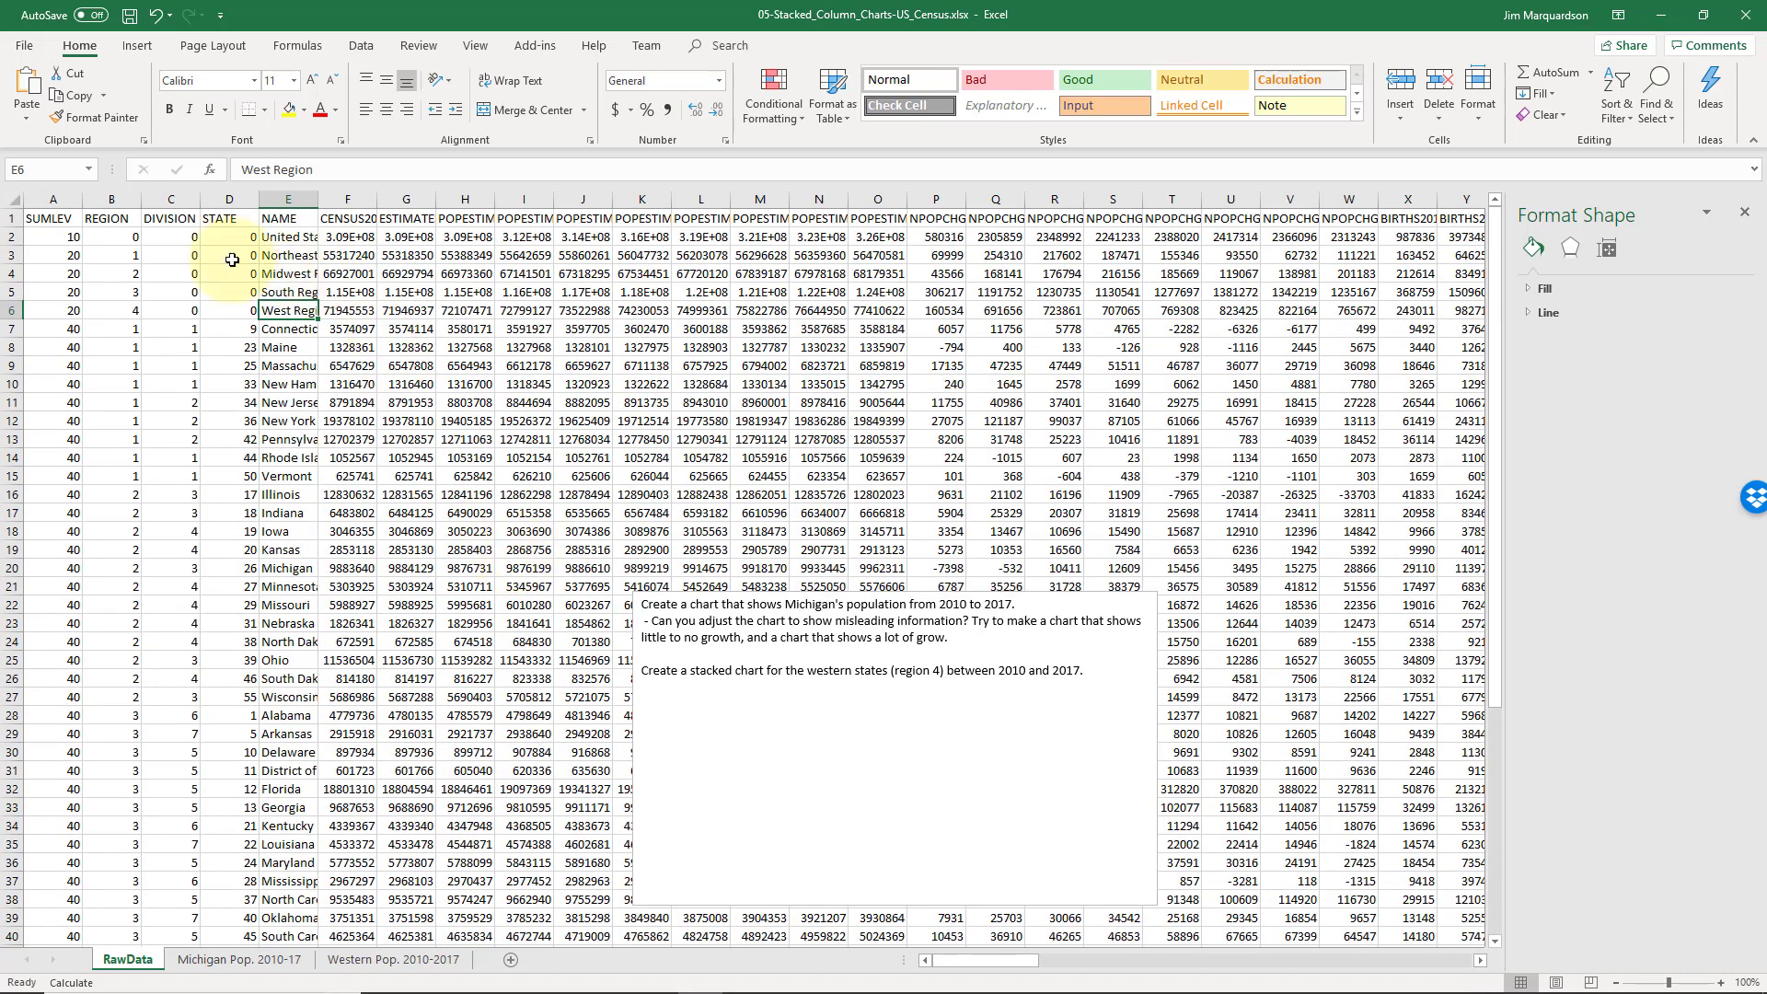
click(87, 239)
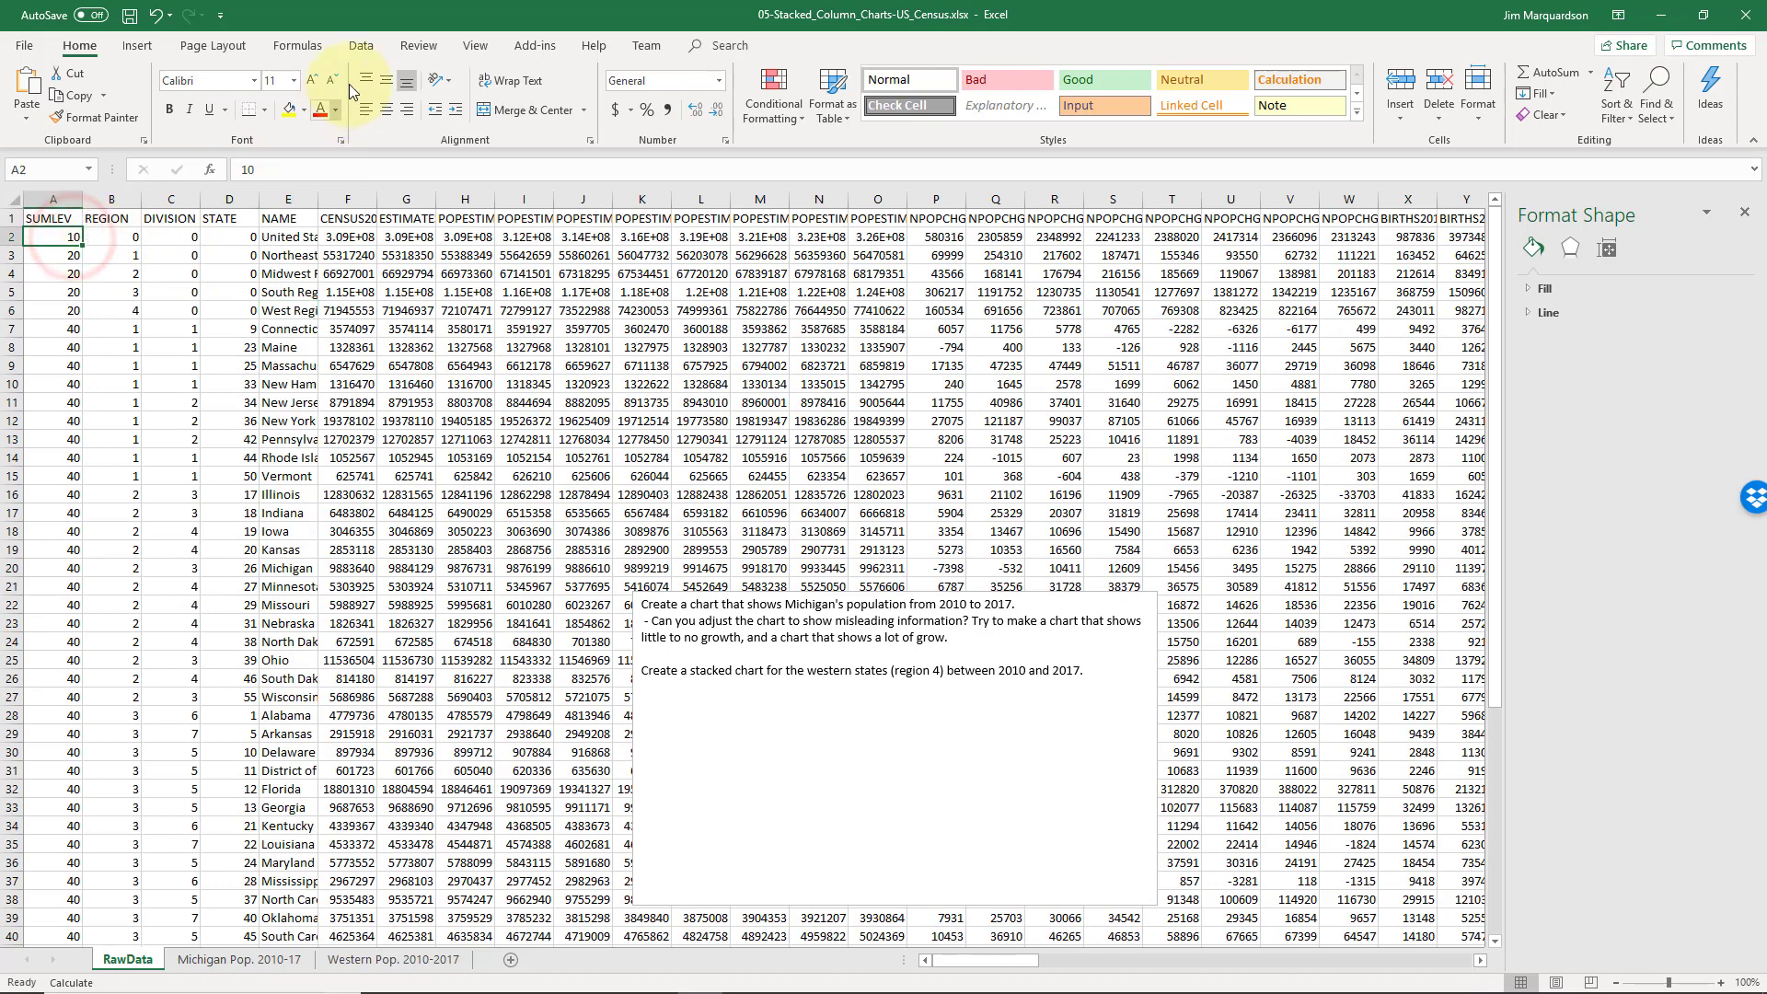
click(460, 45)
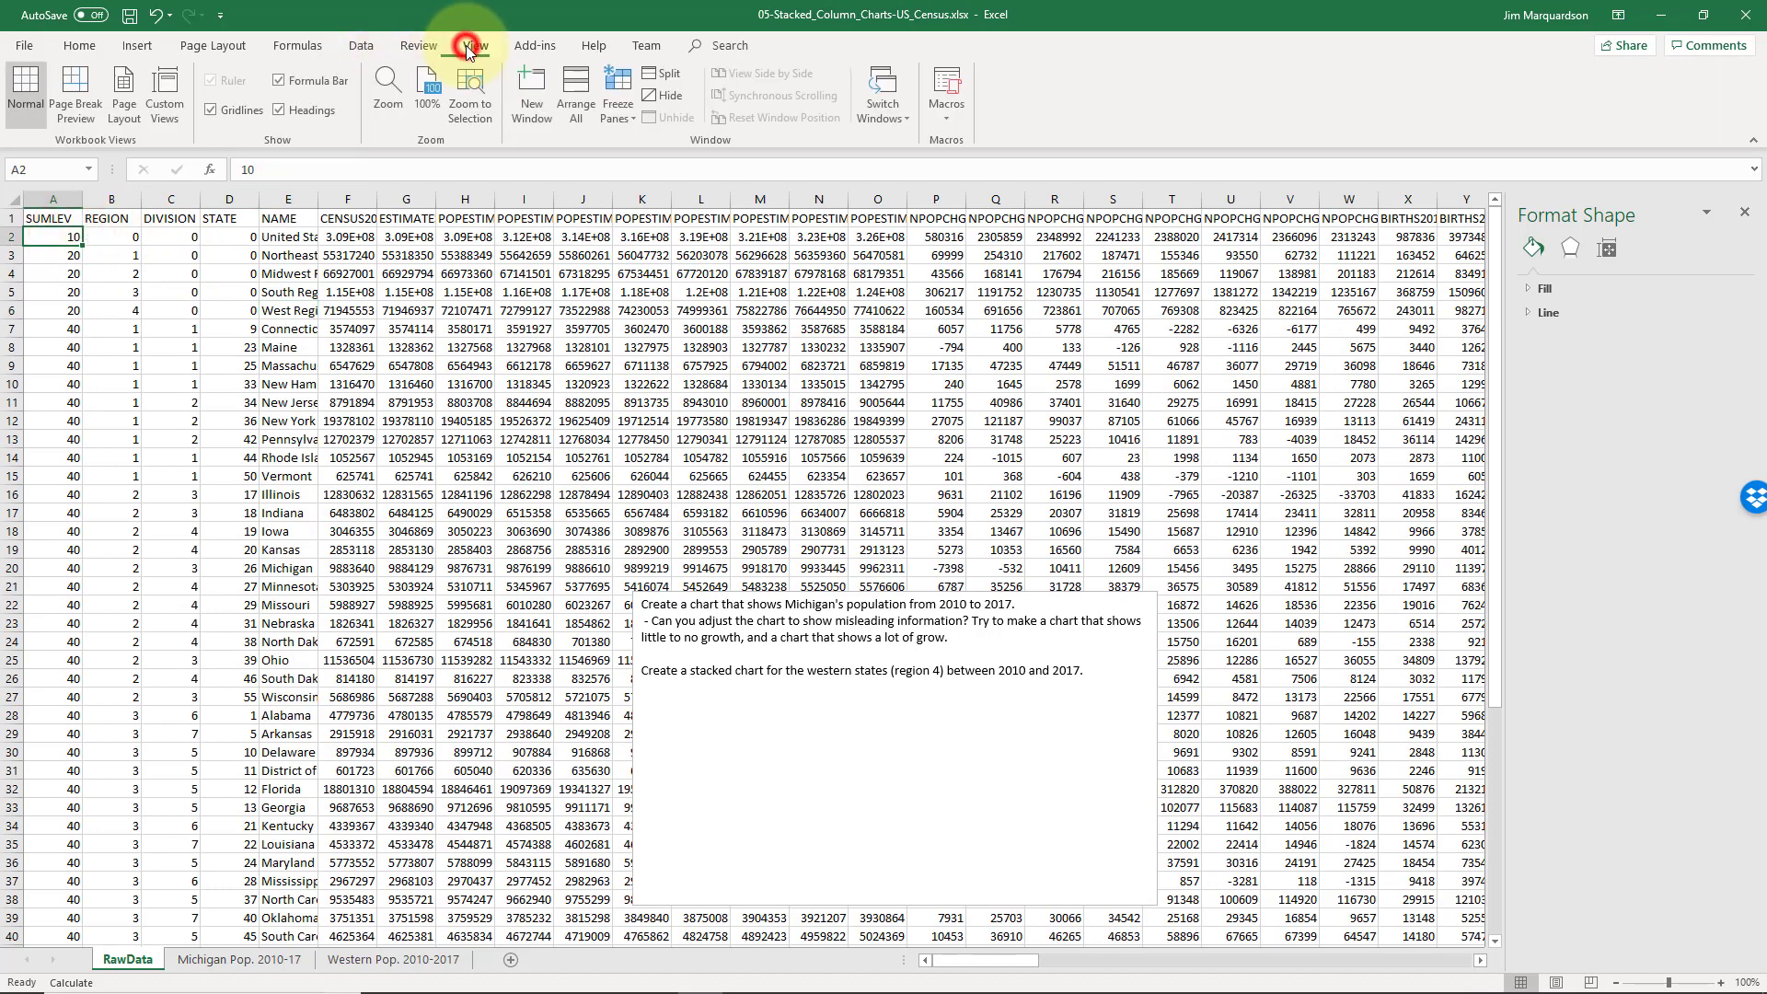
click(597, 93)
click(992, 471)
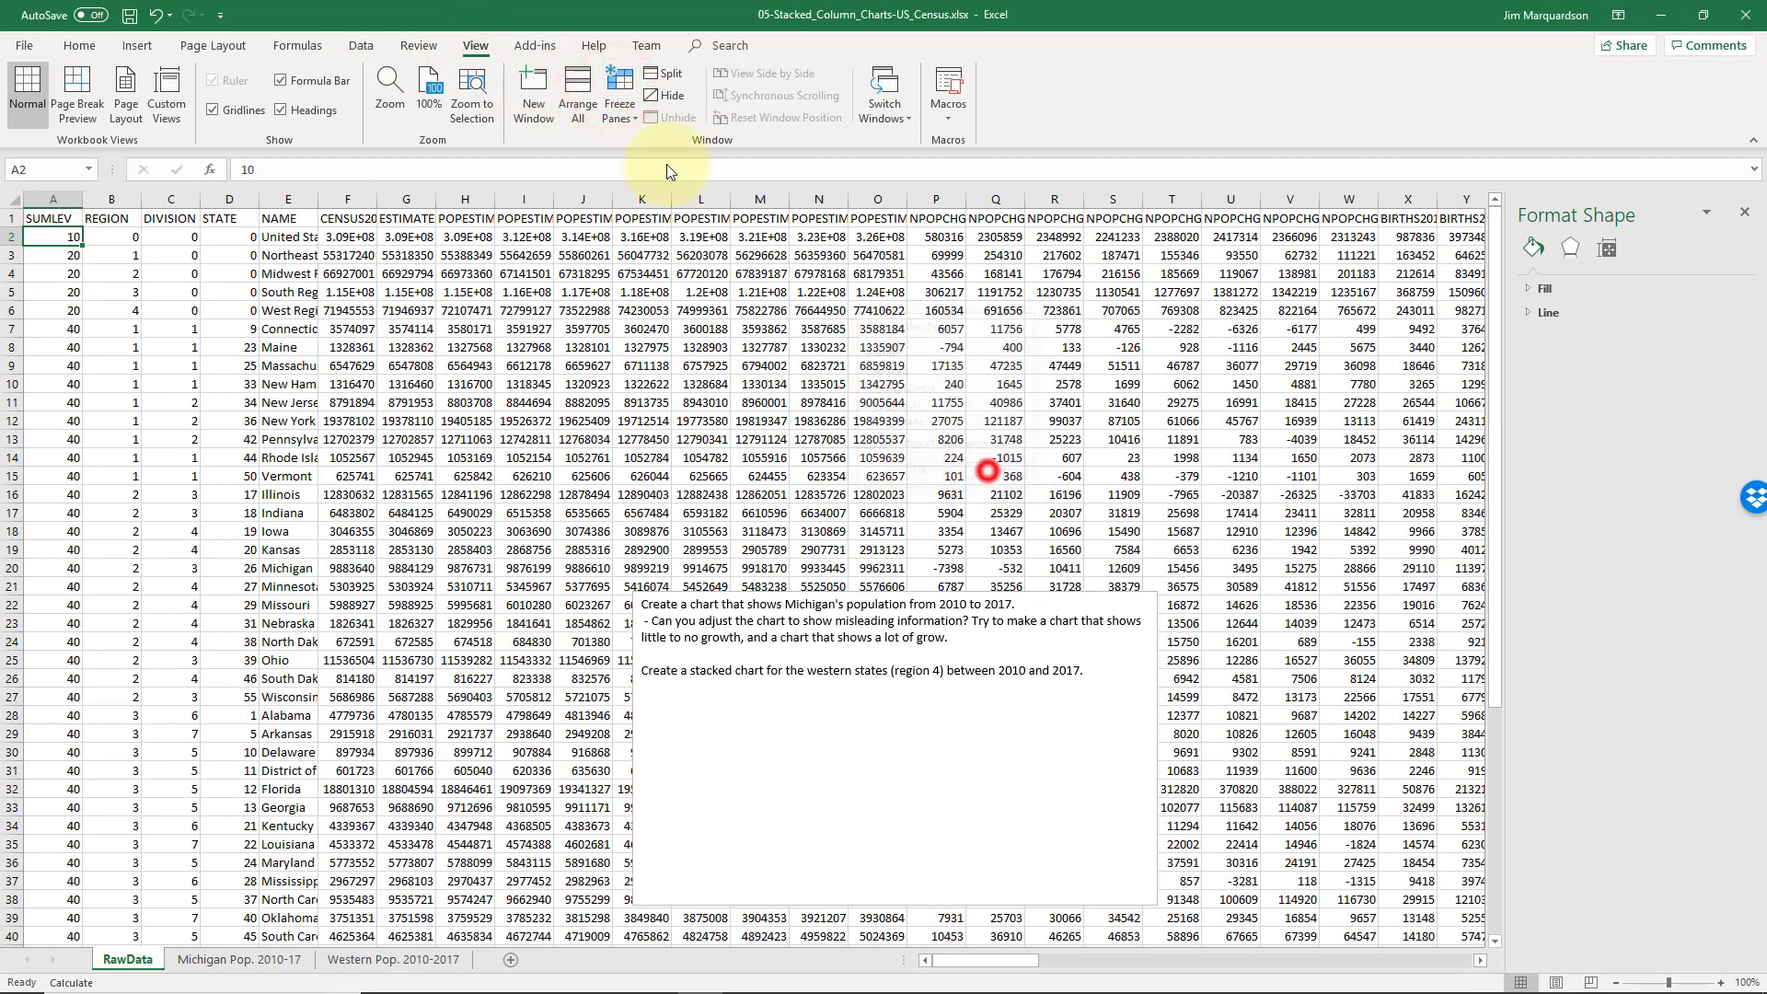
click(622, 92)
click(655, 155)
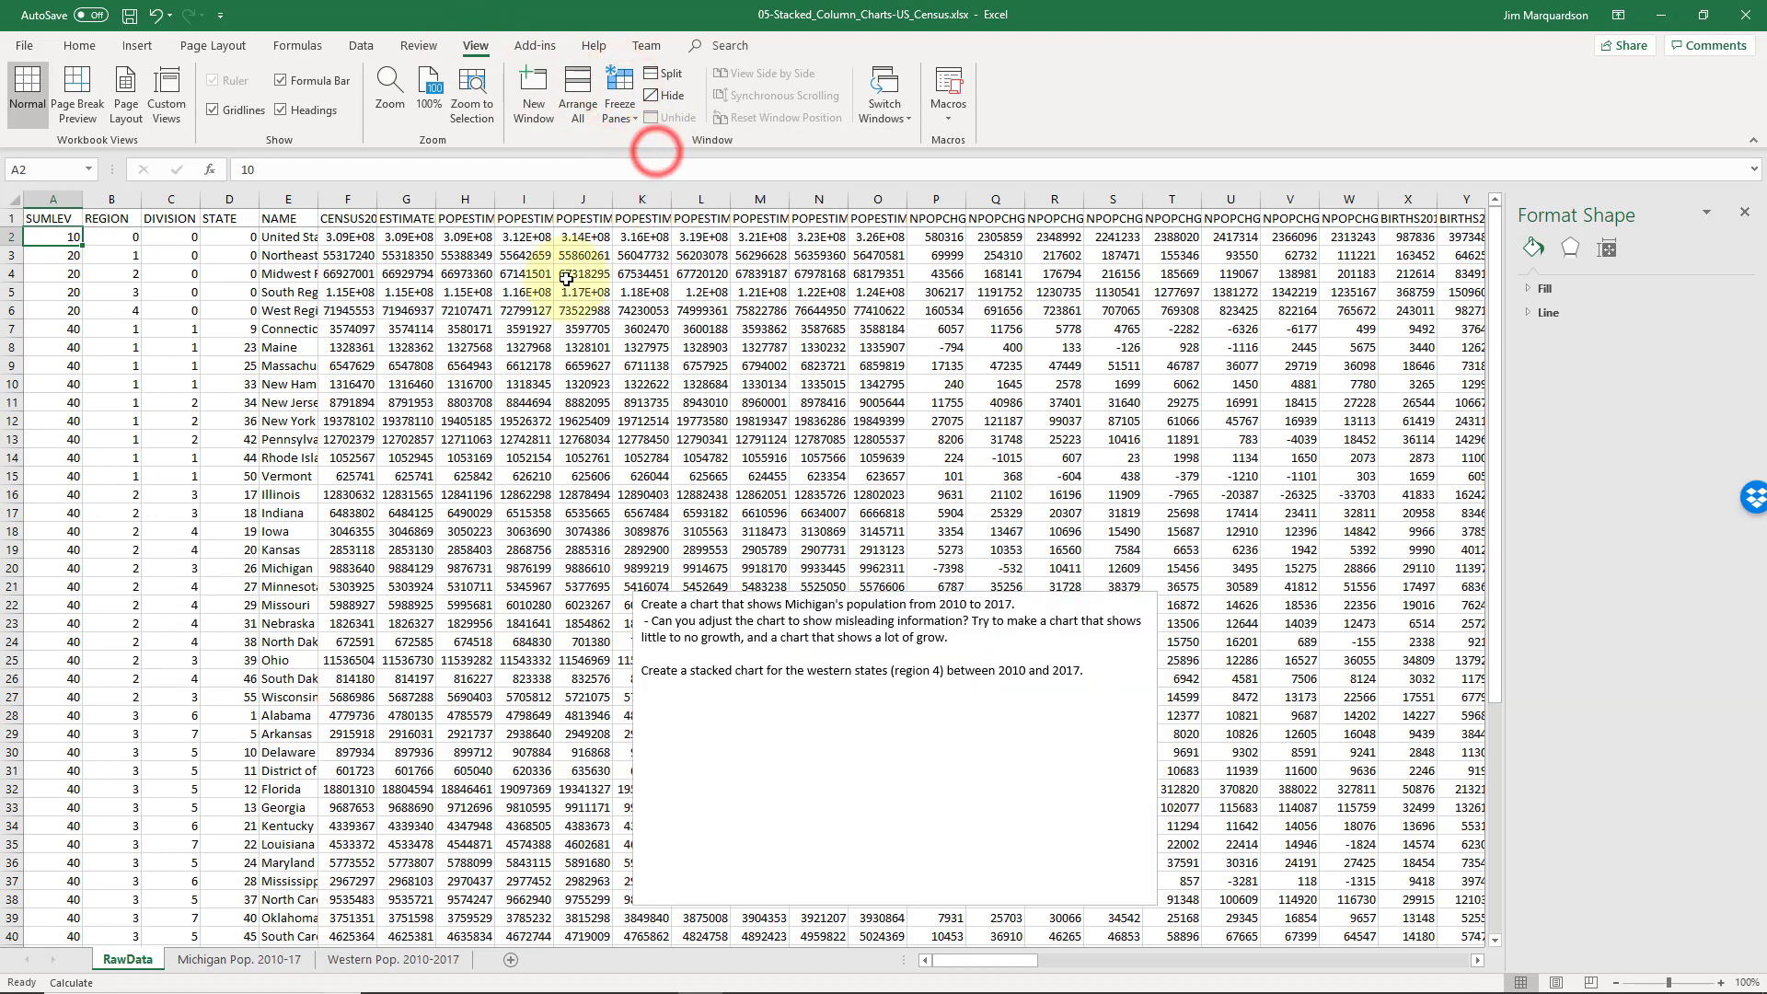
Examine the region 4 rows in the REGION column, starting at Alaska in row 45.
scroll(530, 389, down, 10)
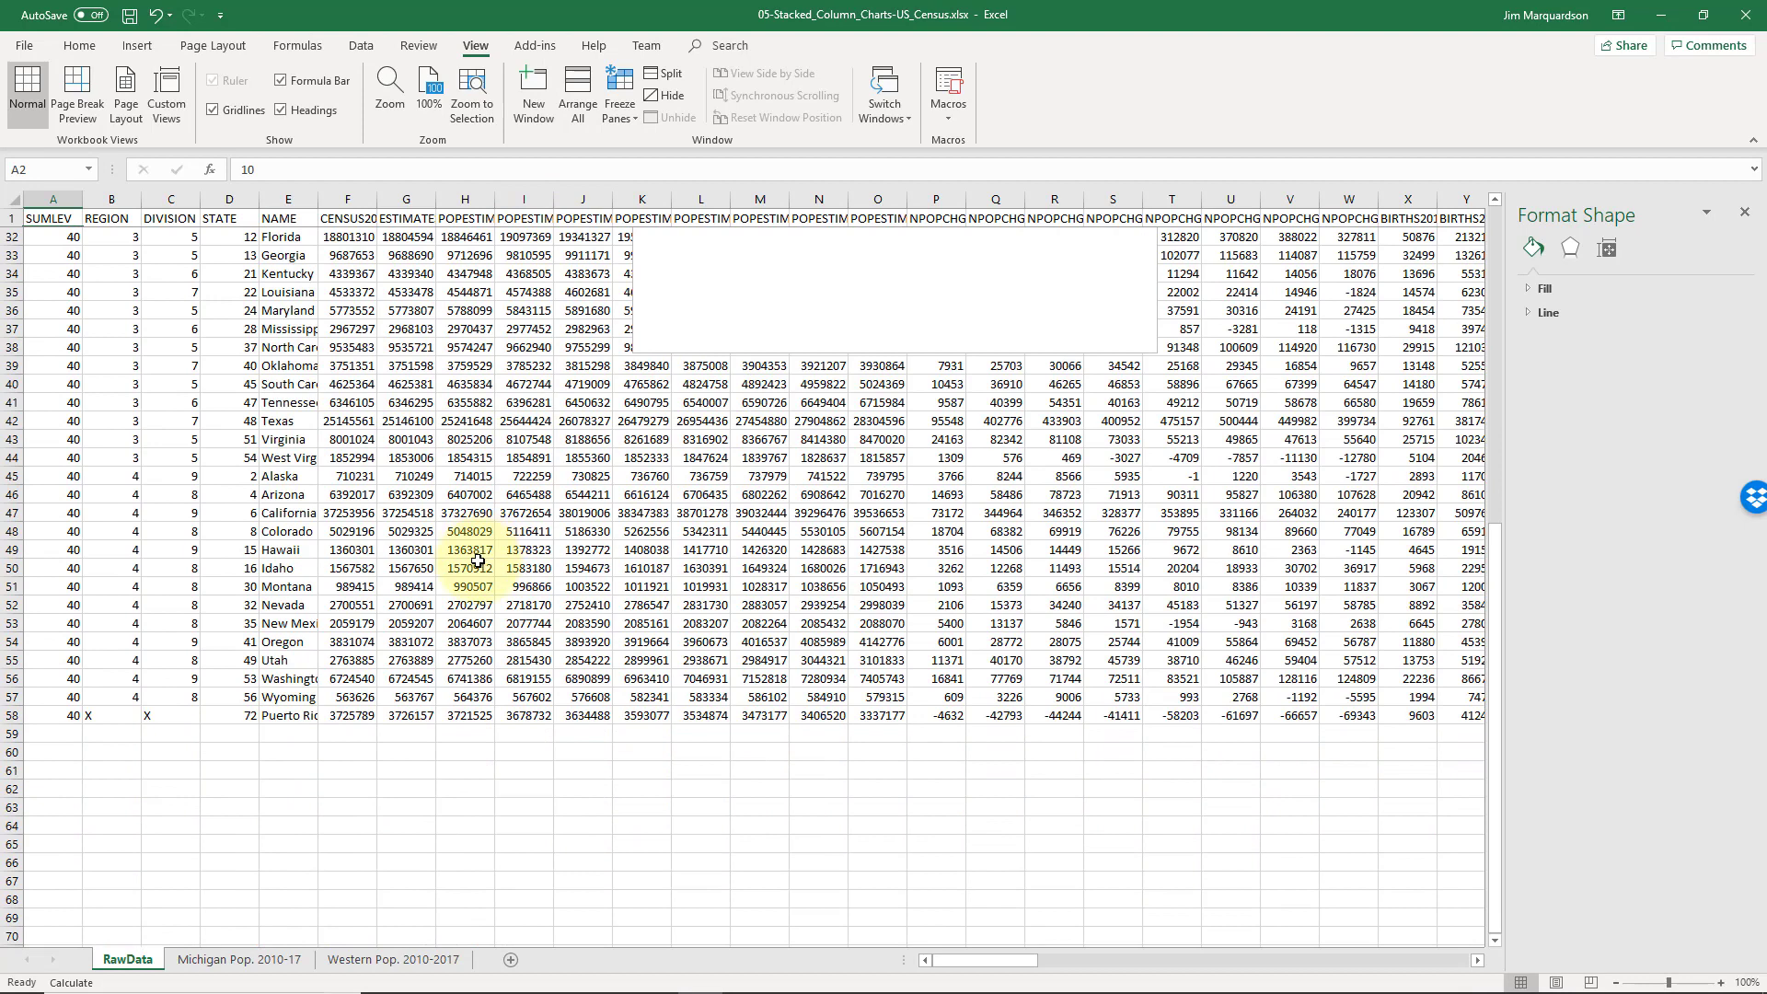
click(124, 476)
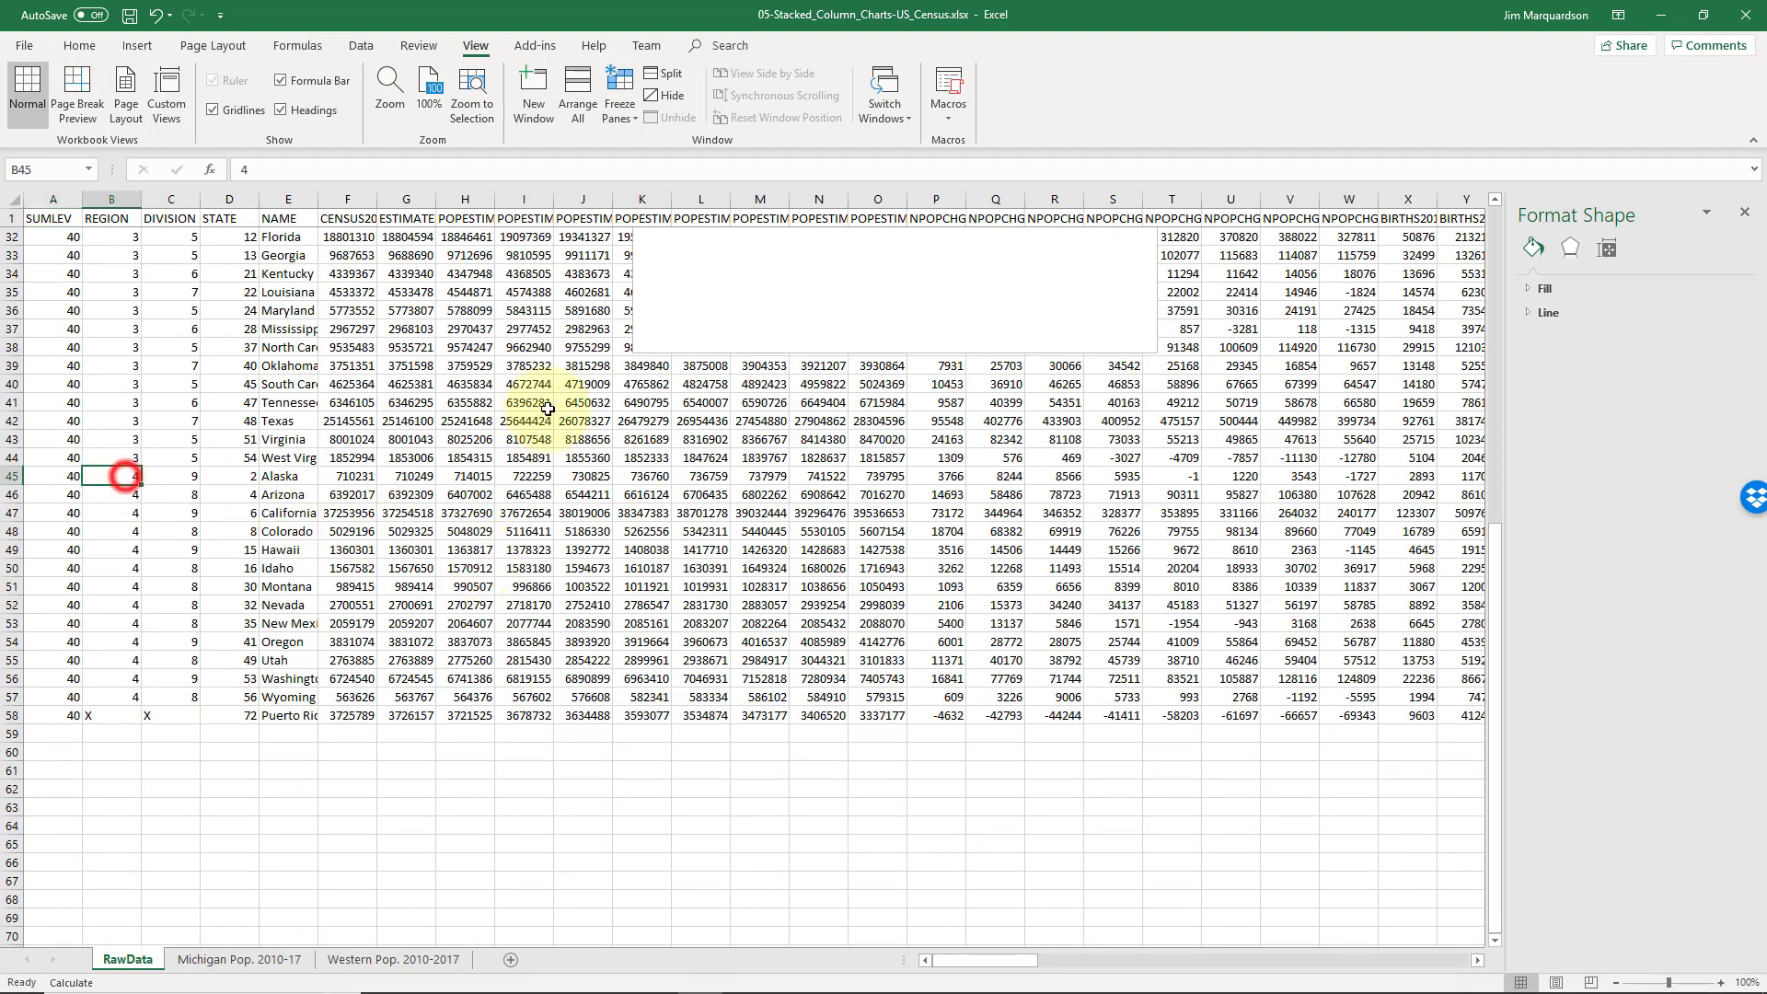
key(Down)
key(Down)
key(Down)
key(Up)
key(Up)
key(Up)
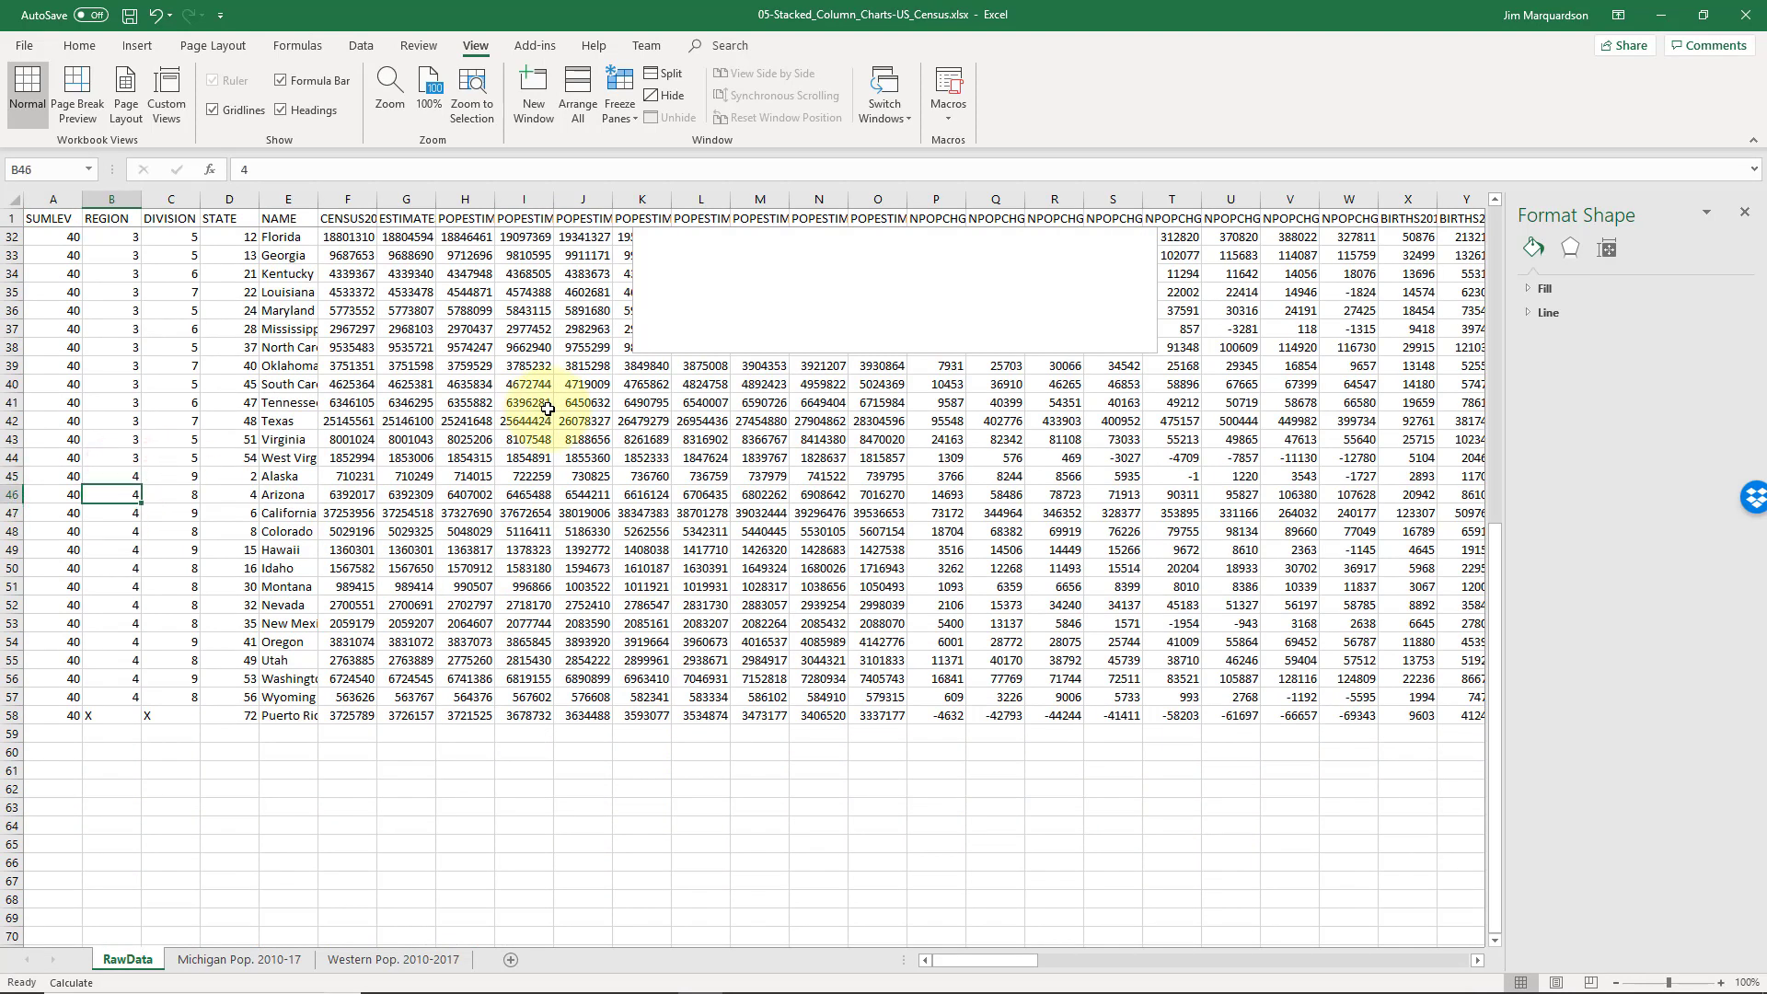
key(Right)
key(Right)
key(Right)
key(Right)
key(Right)
key(Right)
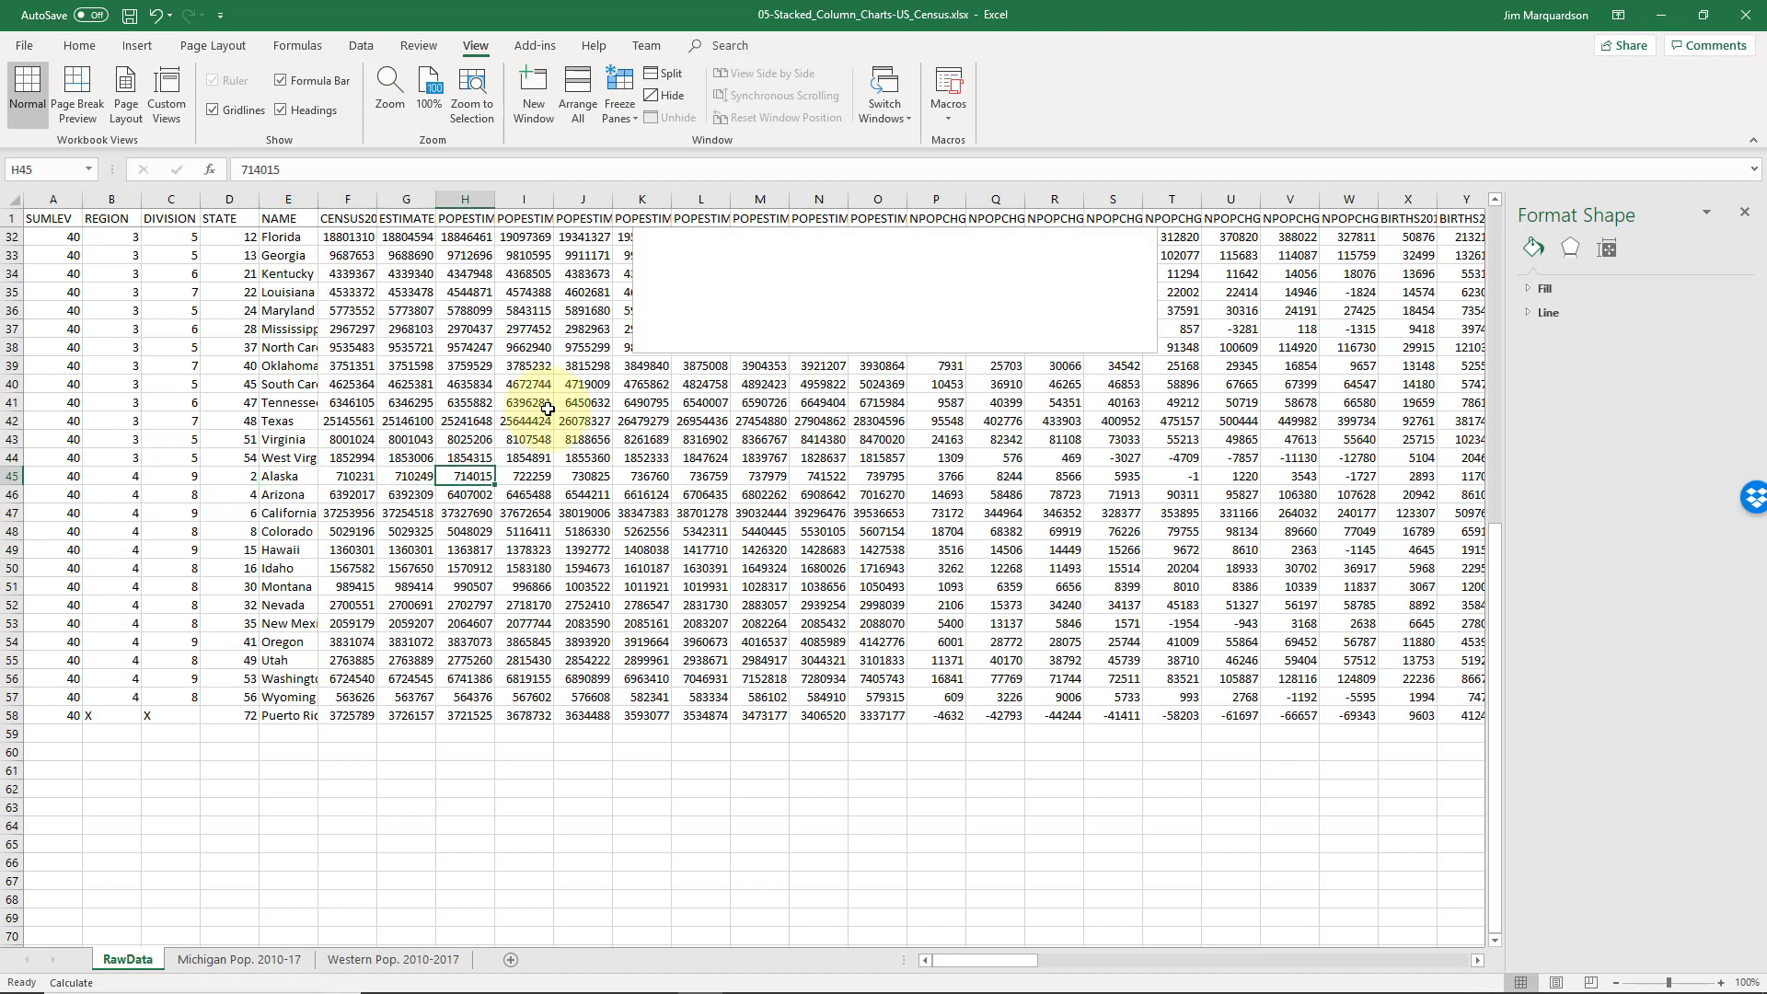
key(shift+Down)
key(shift+Down)
key(shift+Down)
key(shift+Down)
key(shift+Down)
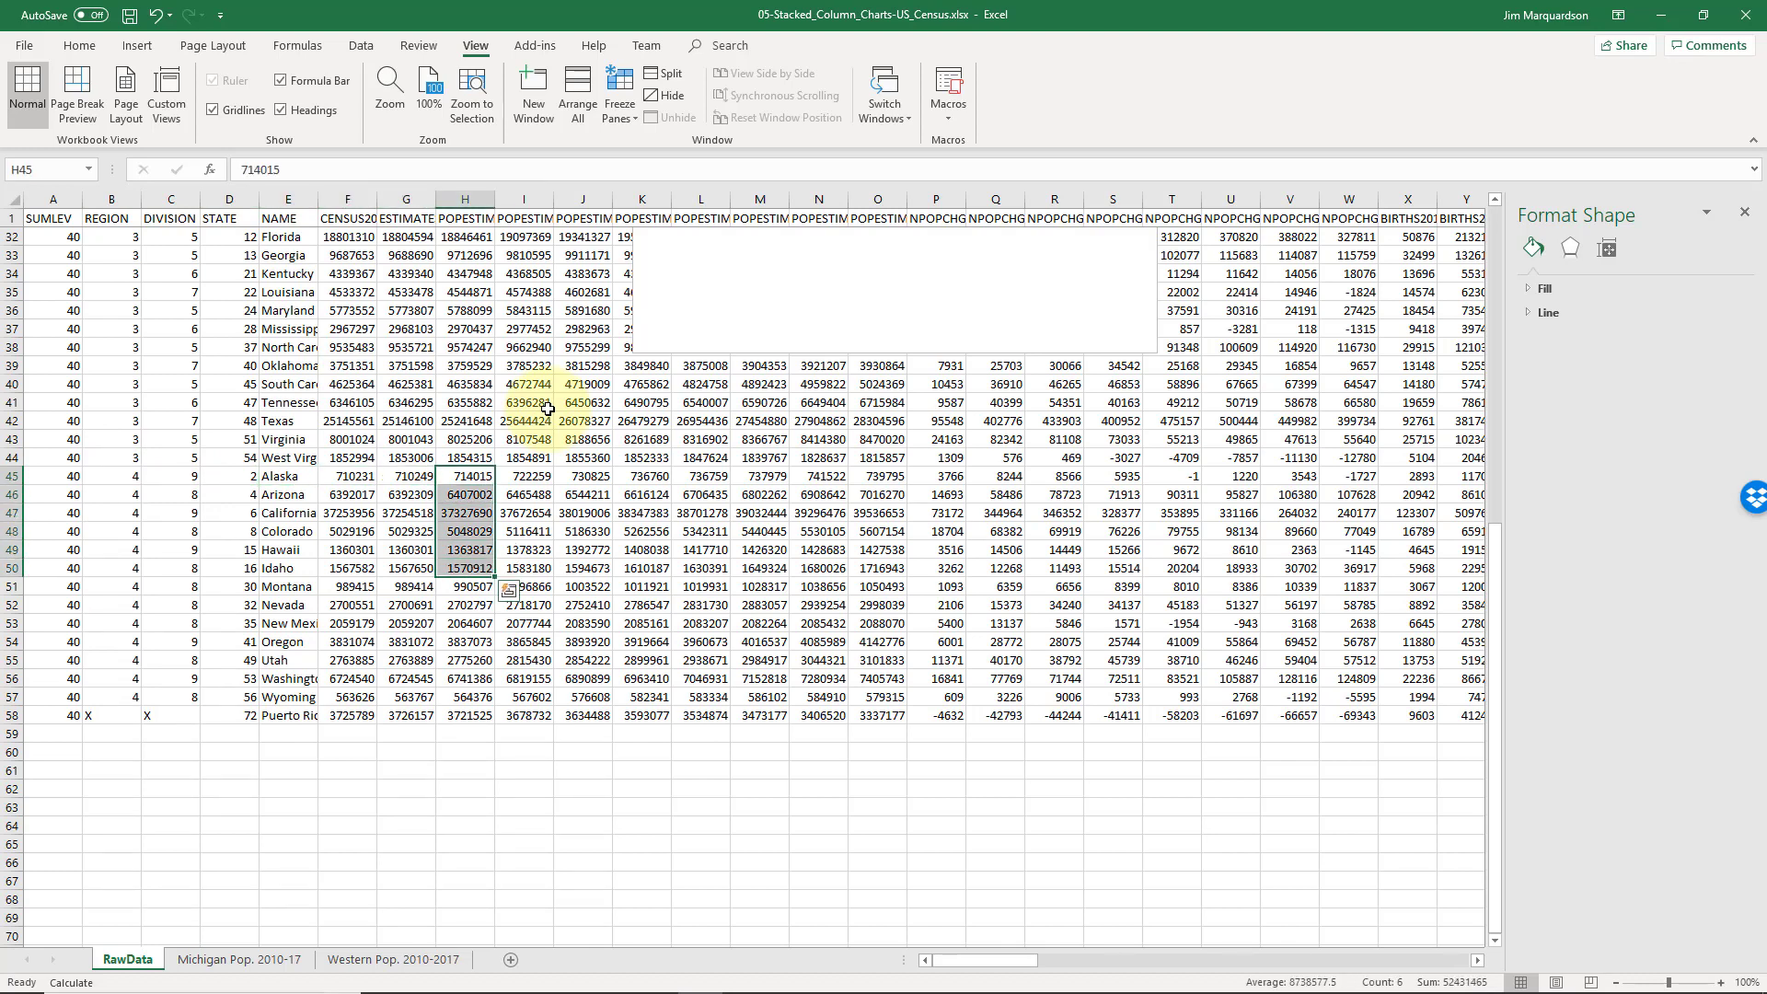
Select the western state names in E45:E57 together with their population estimates in I45:O57.
click(283, 477)
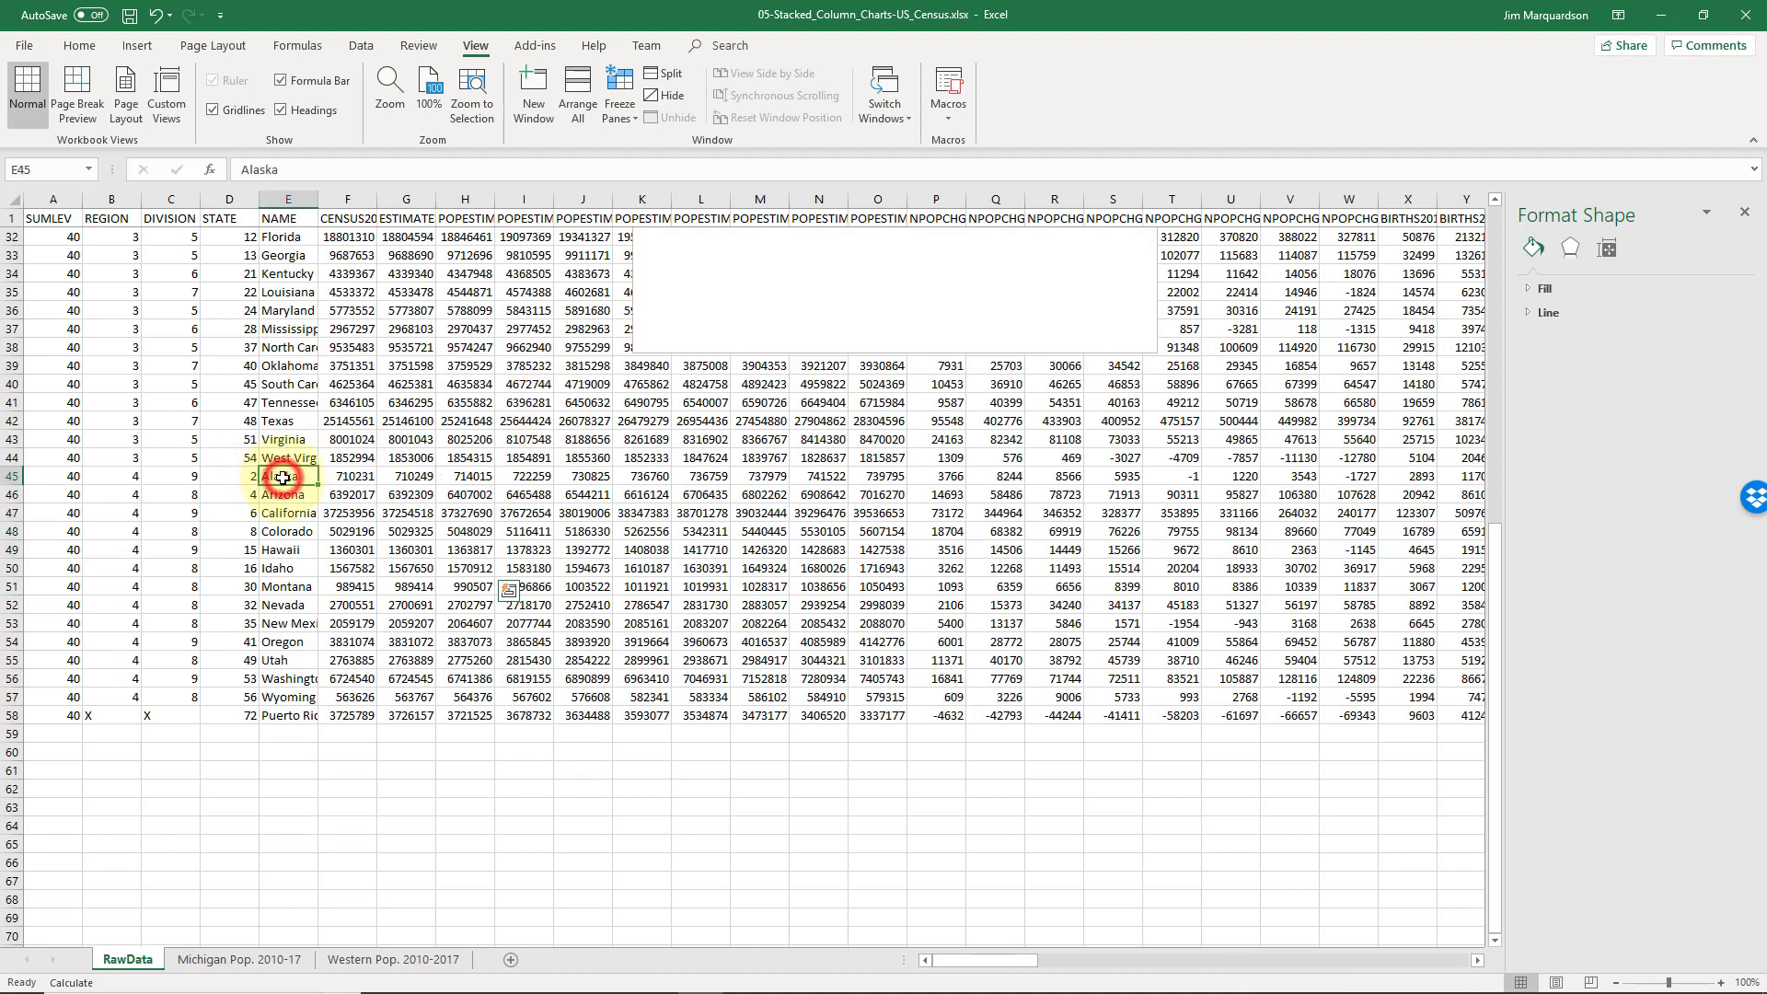
drag(283, 477, 293, 702)
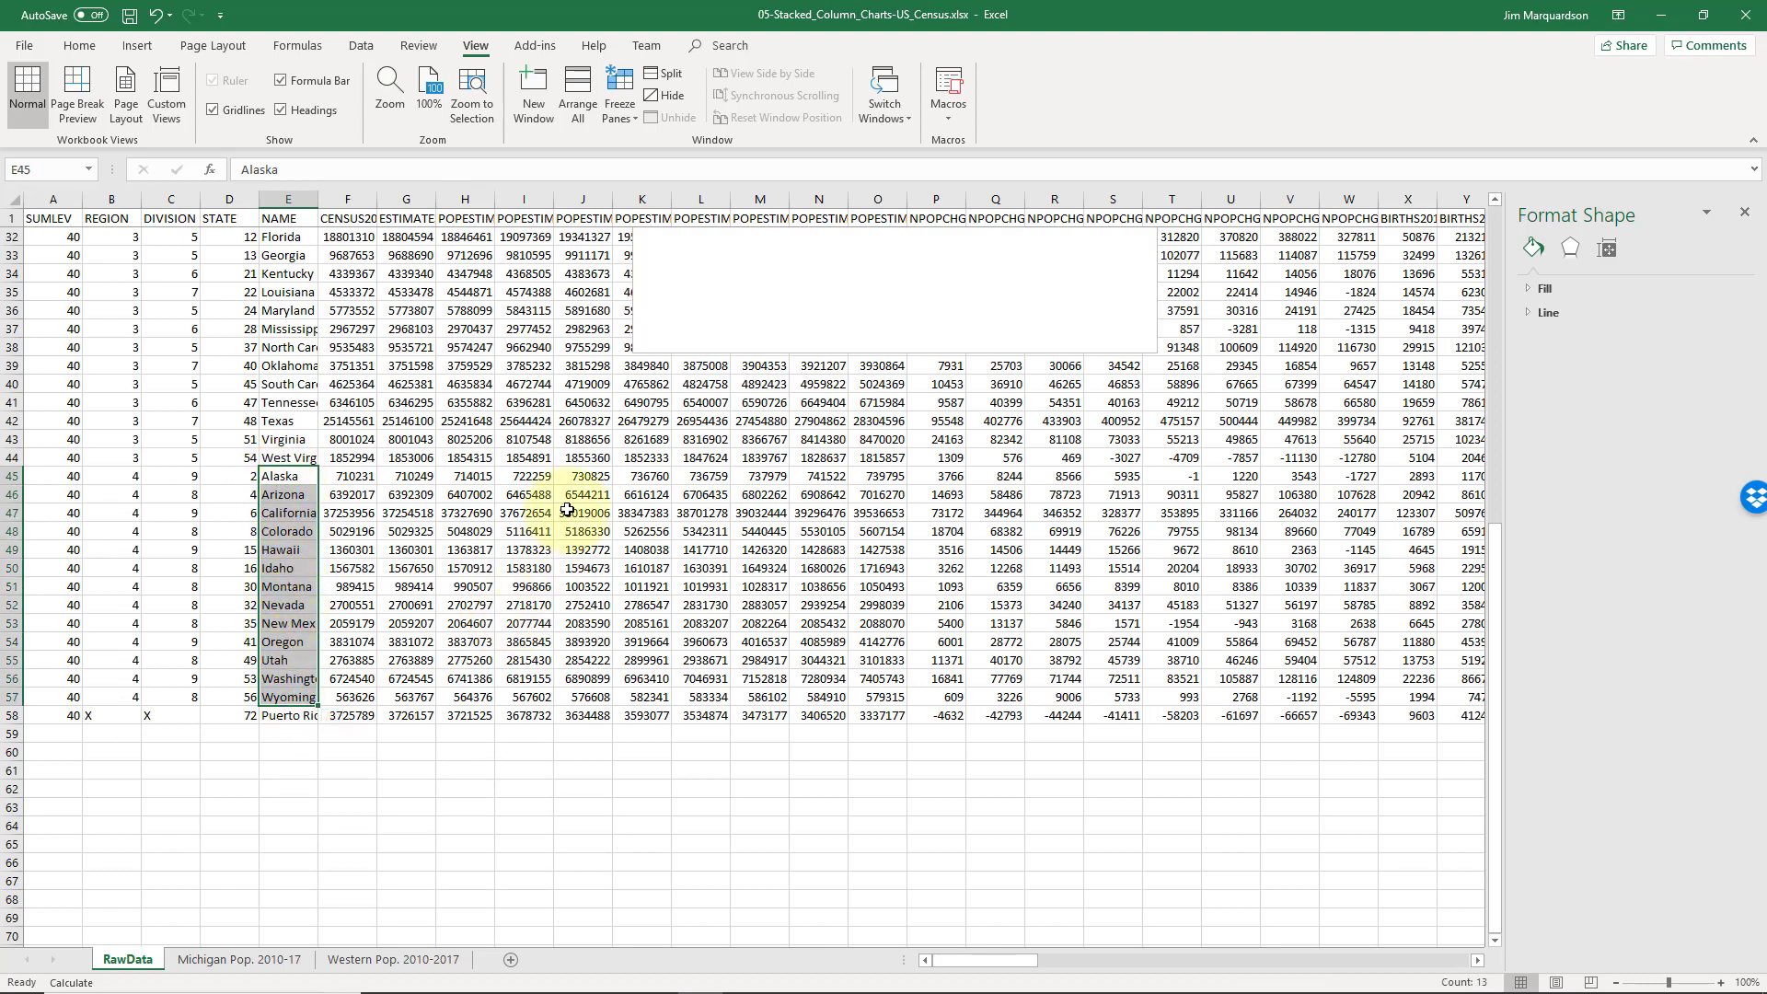
ctrl+click(537, 482)
drag(536, 482, 871, 697)
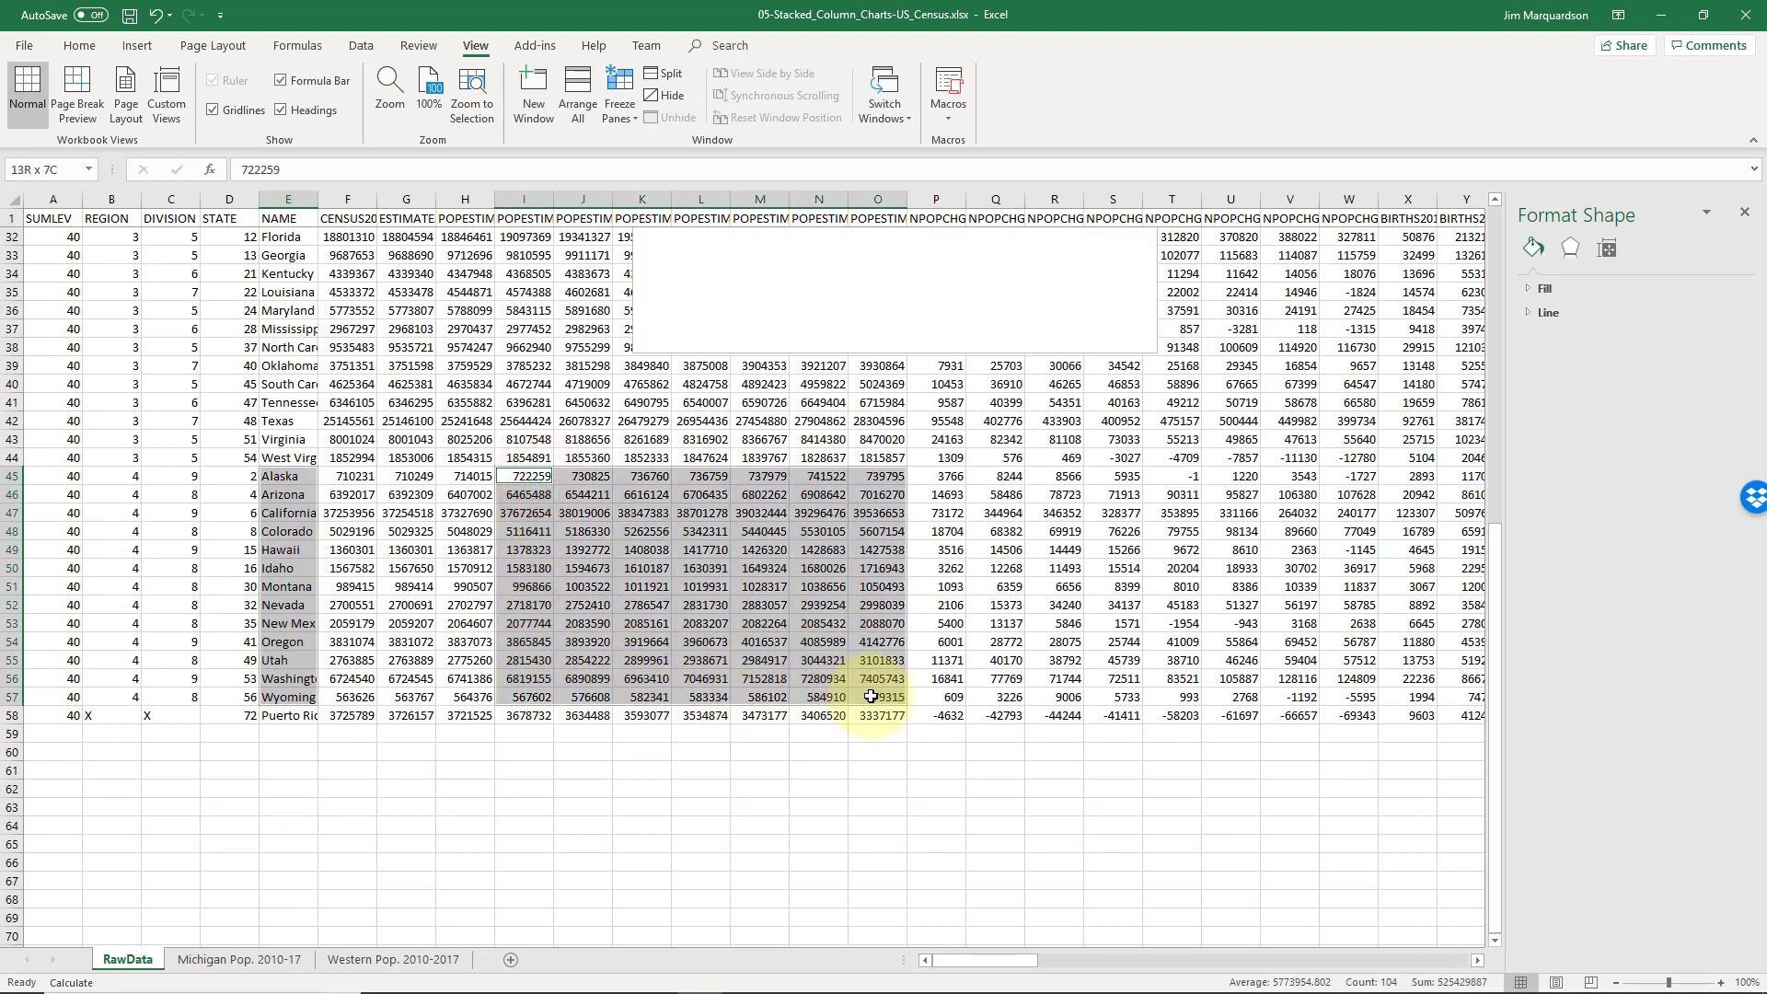
drag(871, 697, 870, 697)
Insert a stacked column chart using the variant with the states as stacked series, and place it over the western states' data.
click(137, 45)
click(765, 100)
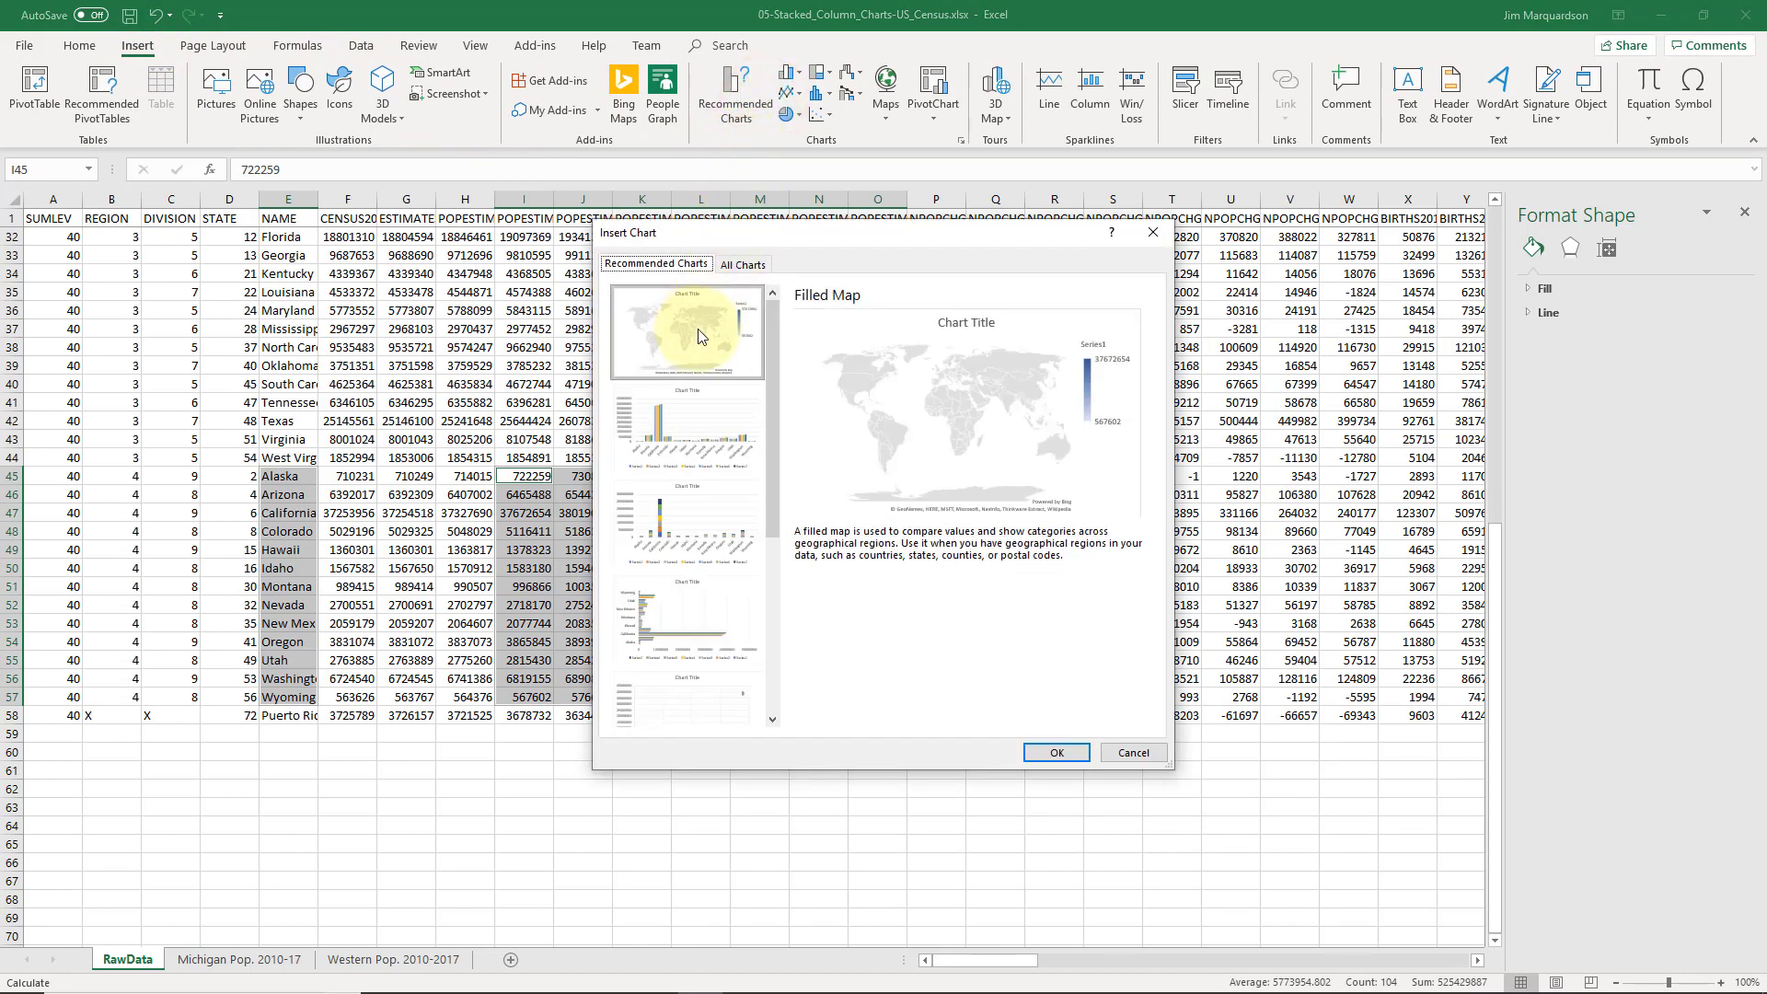
scroll(701, 501, down, 3)
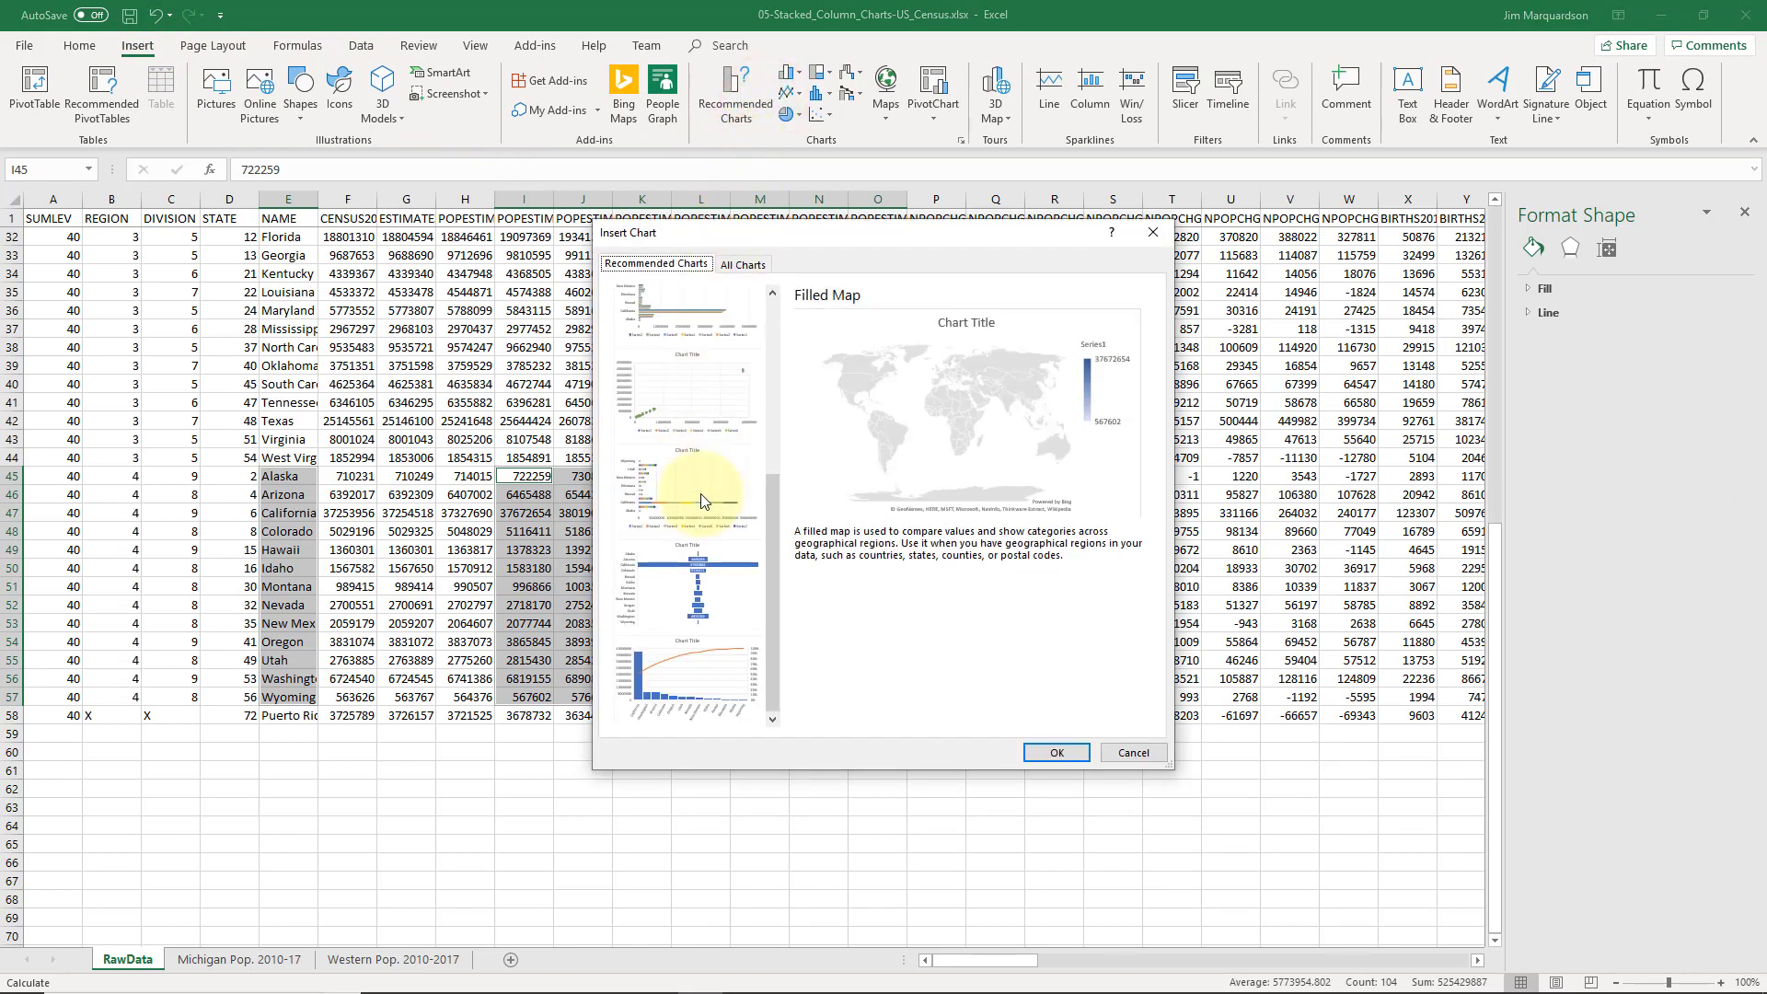
click(743, 265)
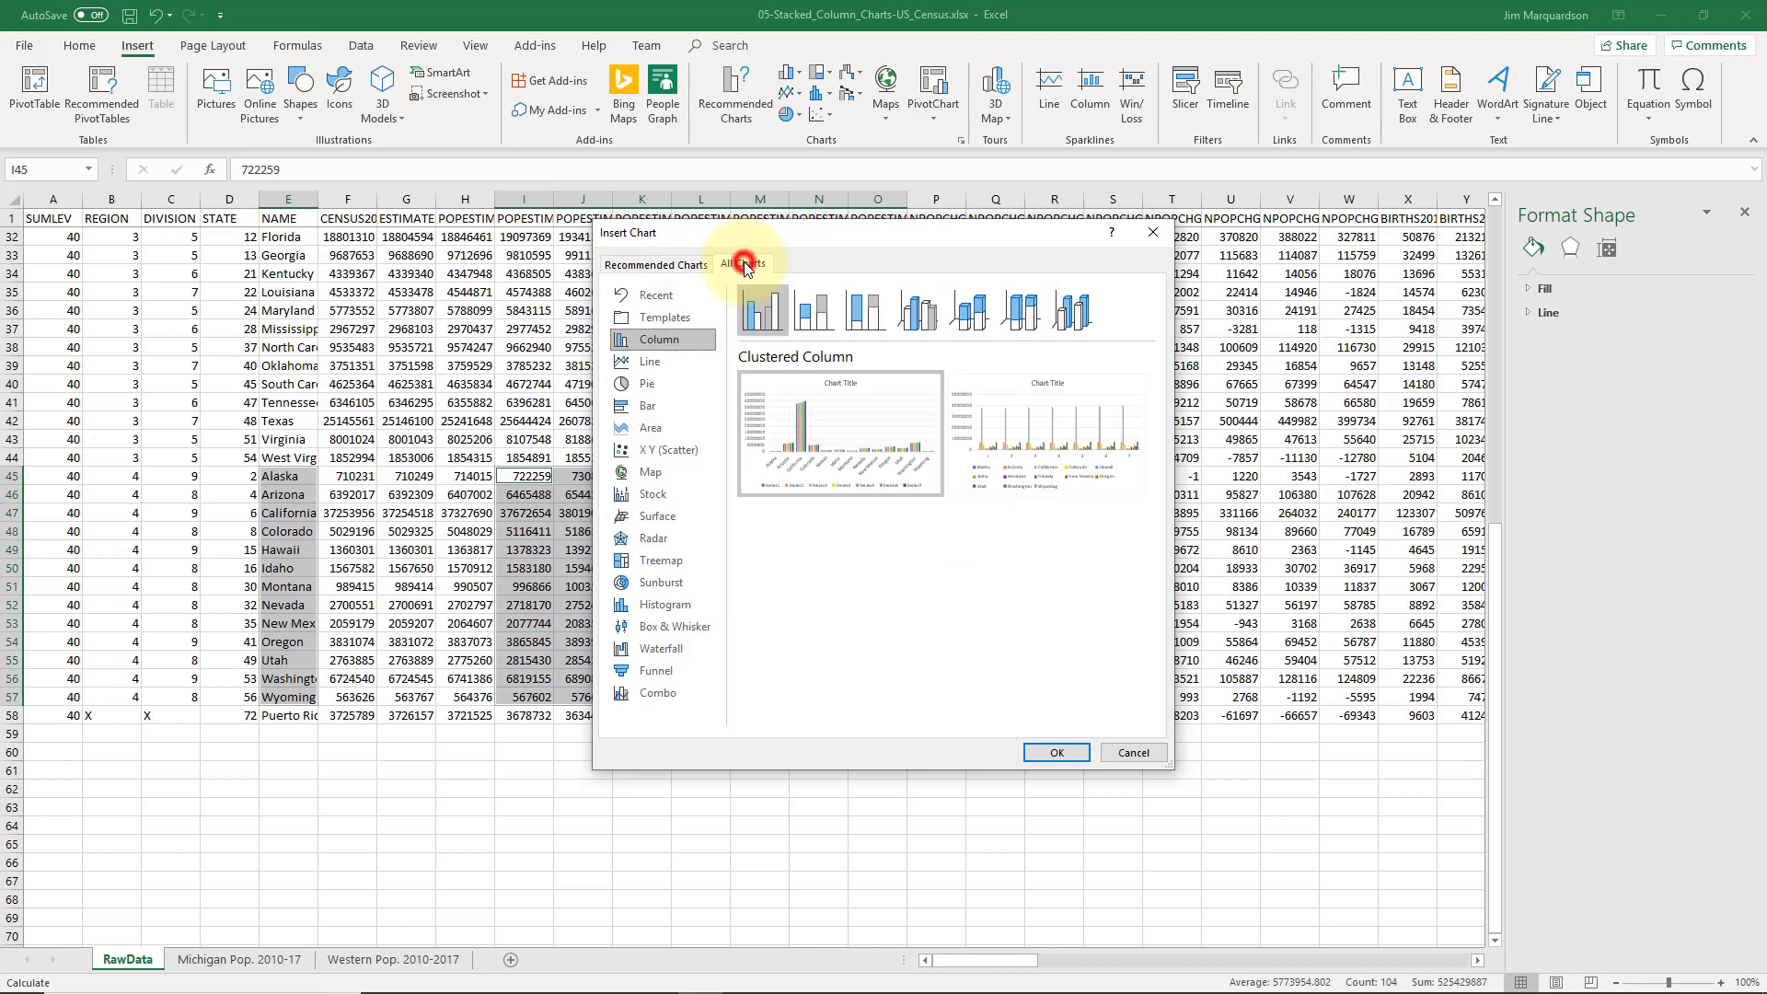
click(808, 313)
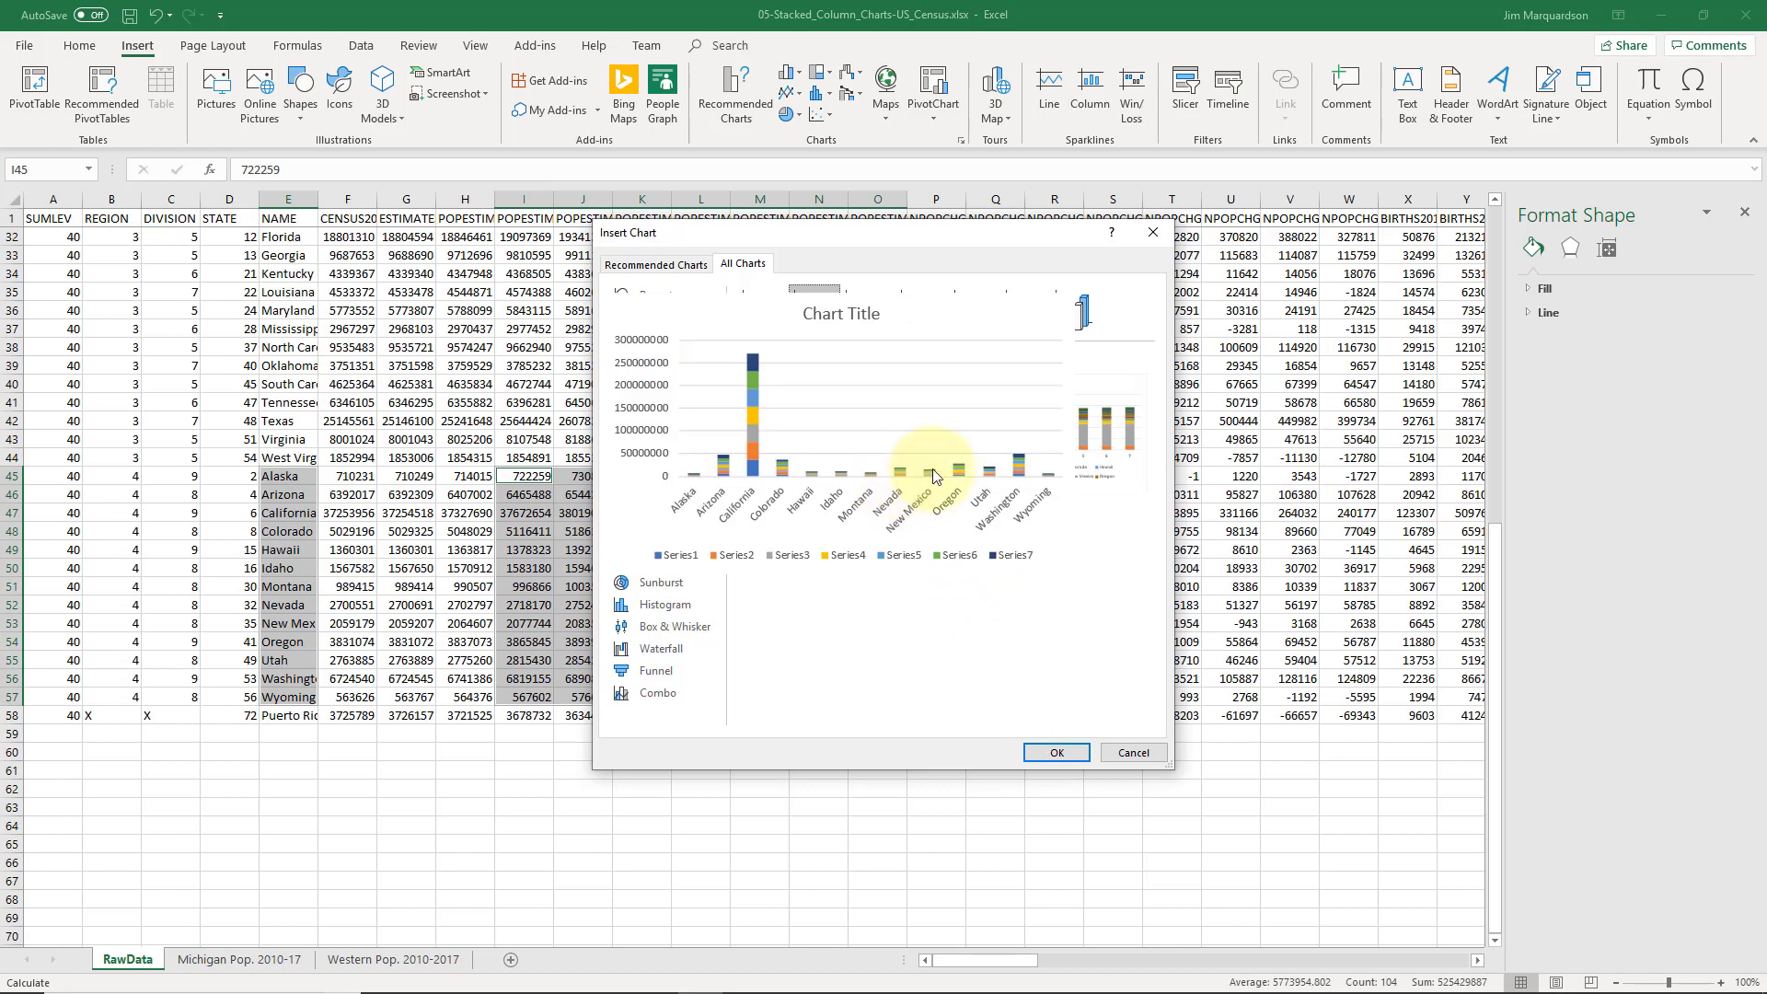
mouse_move(862, 480)
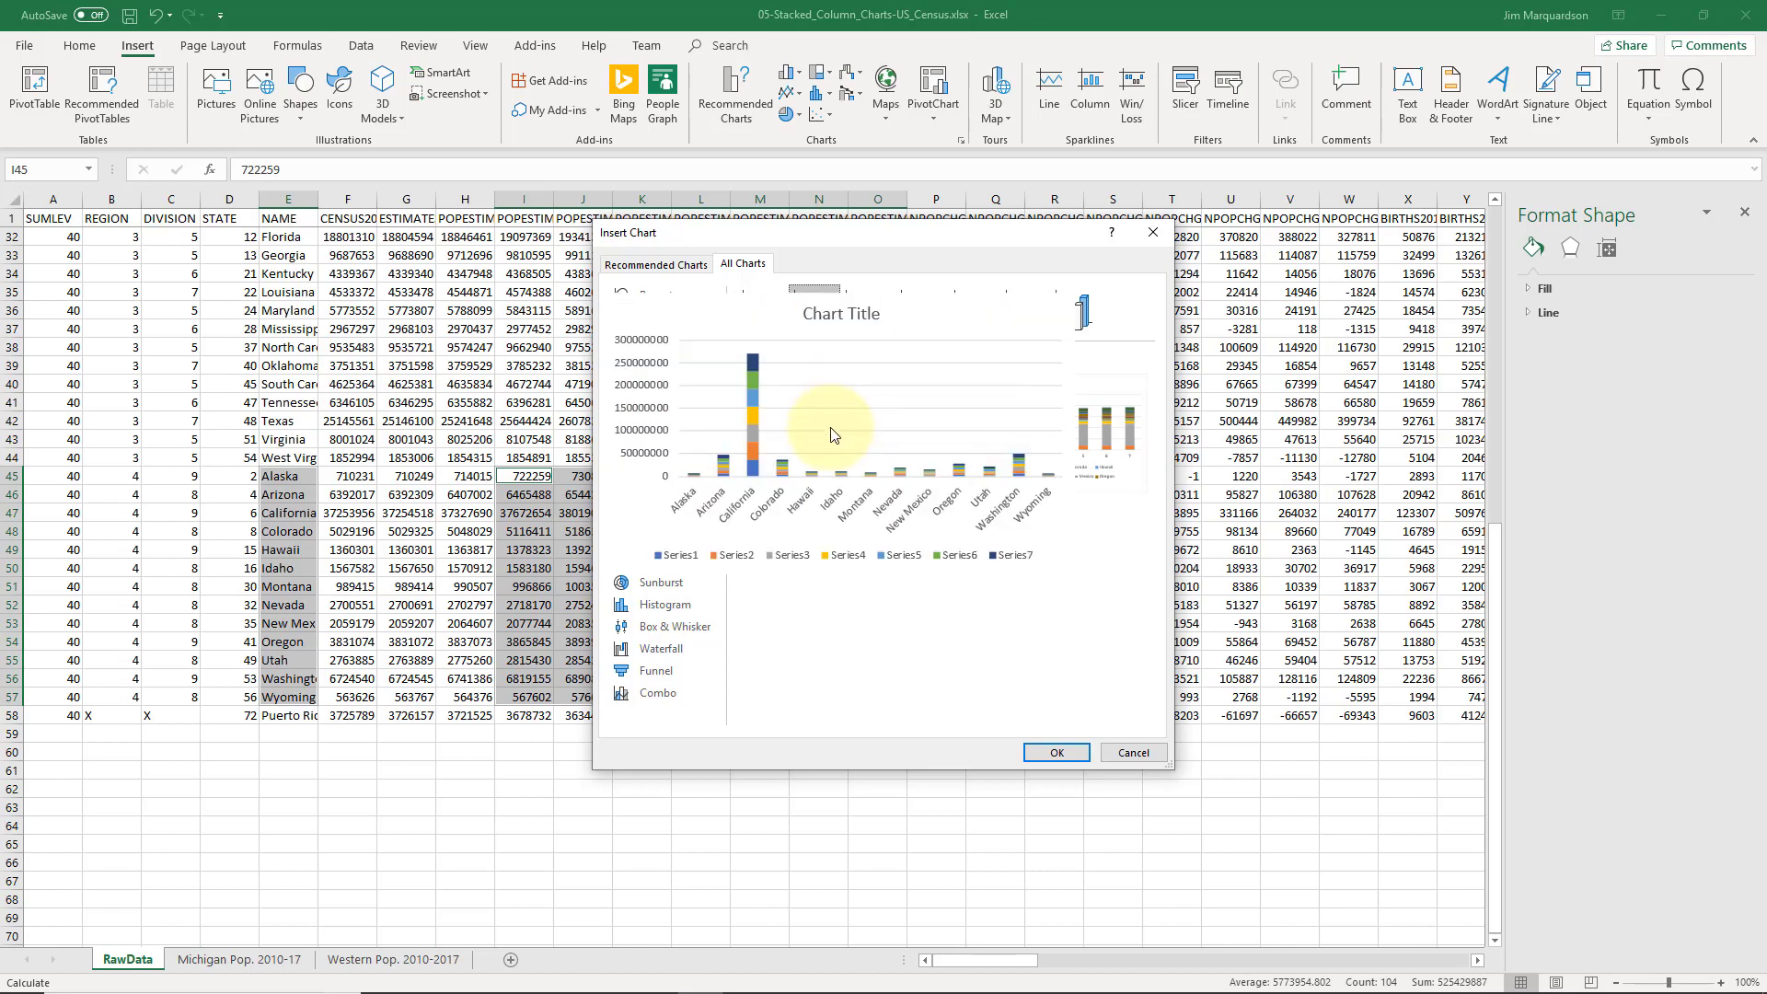
mouse_move(832, 455)
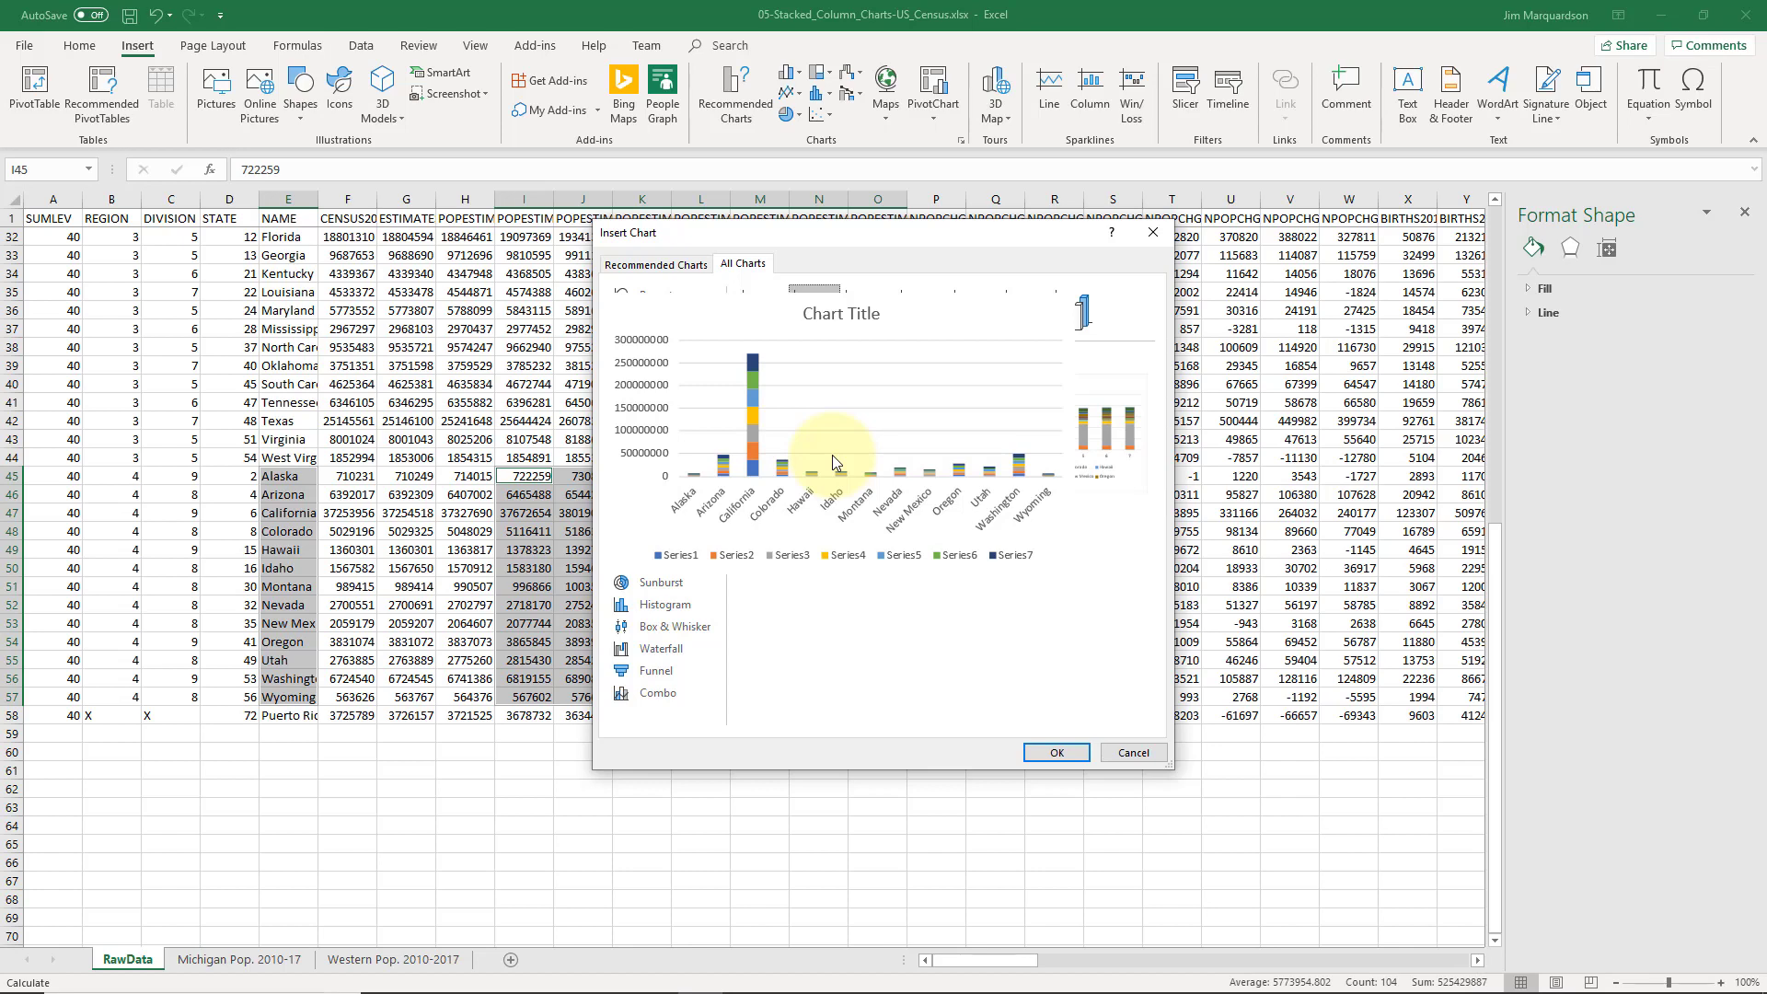
mouse_move(1042, 422)
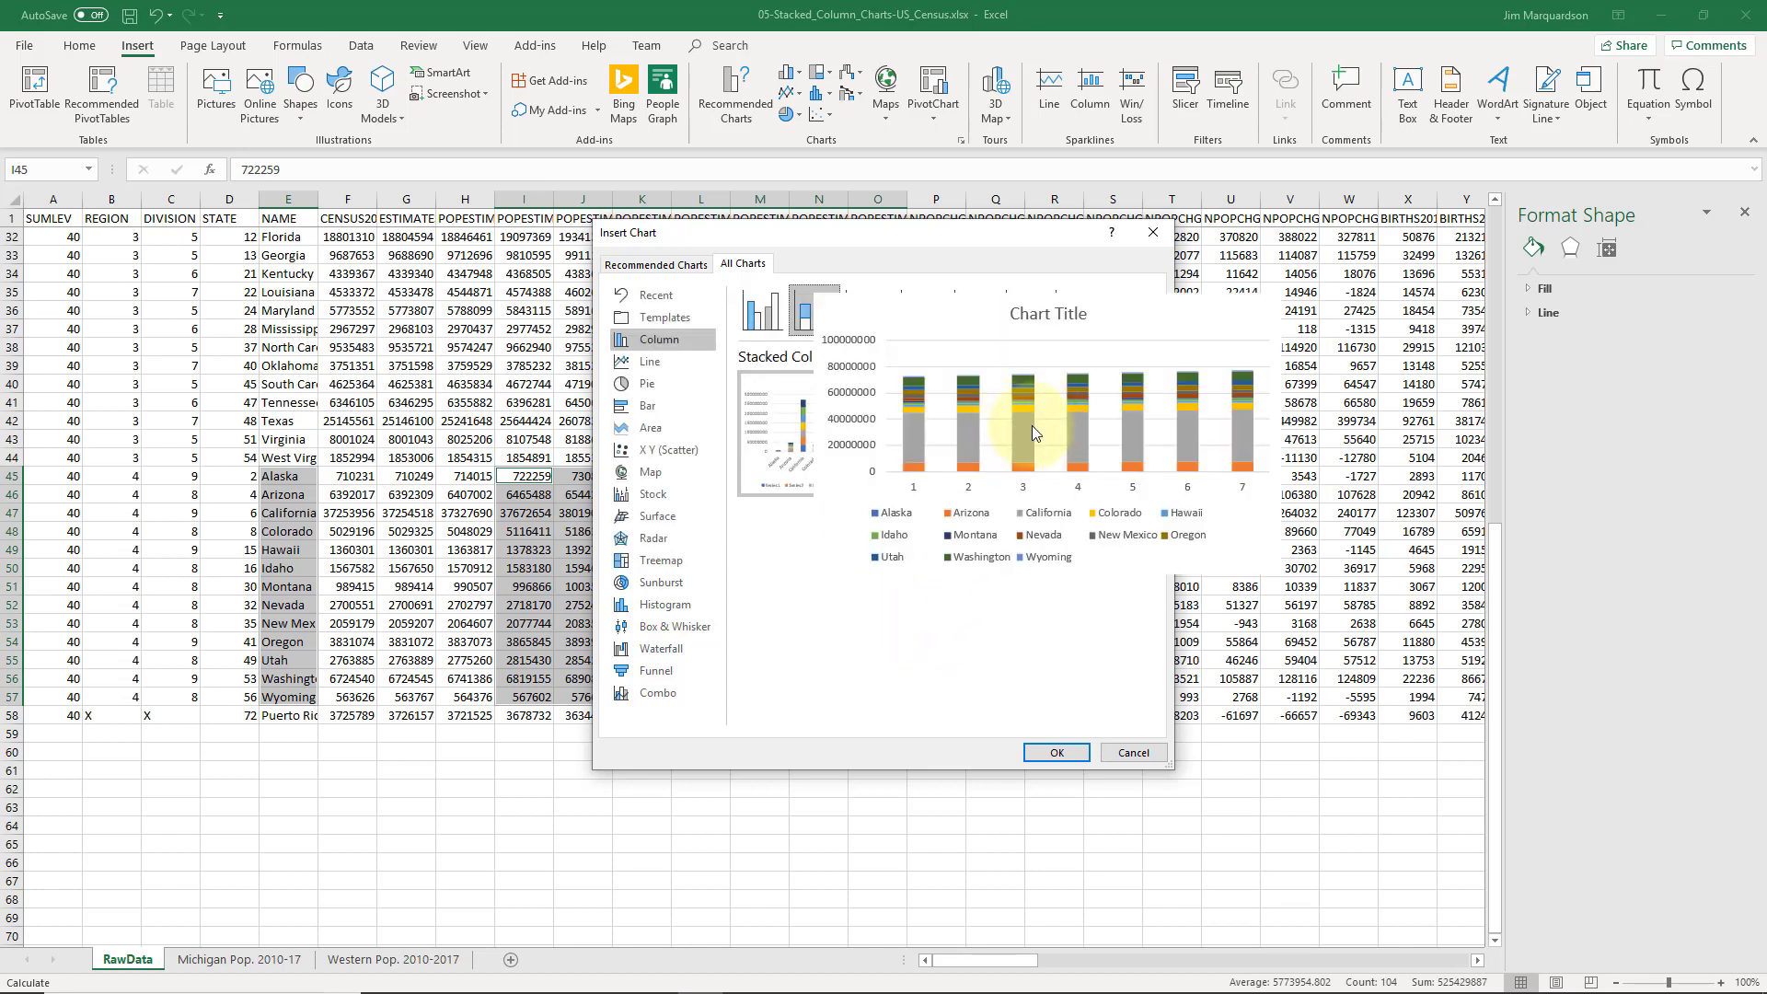
click(979, 442)
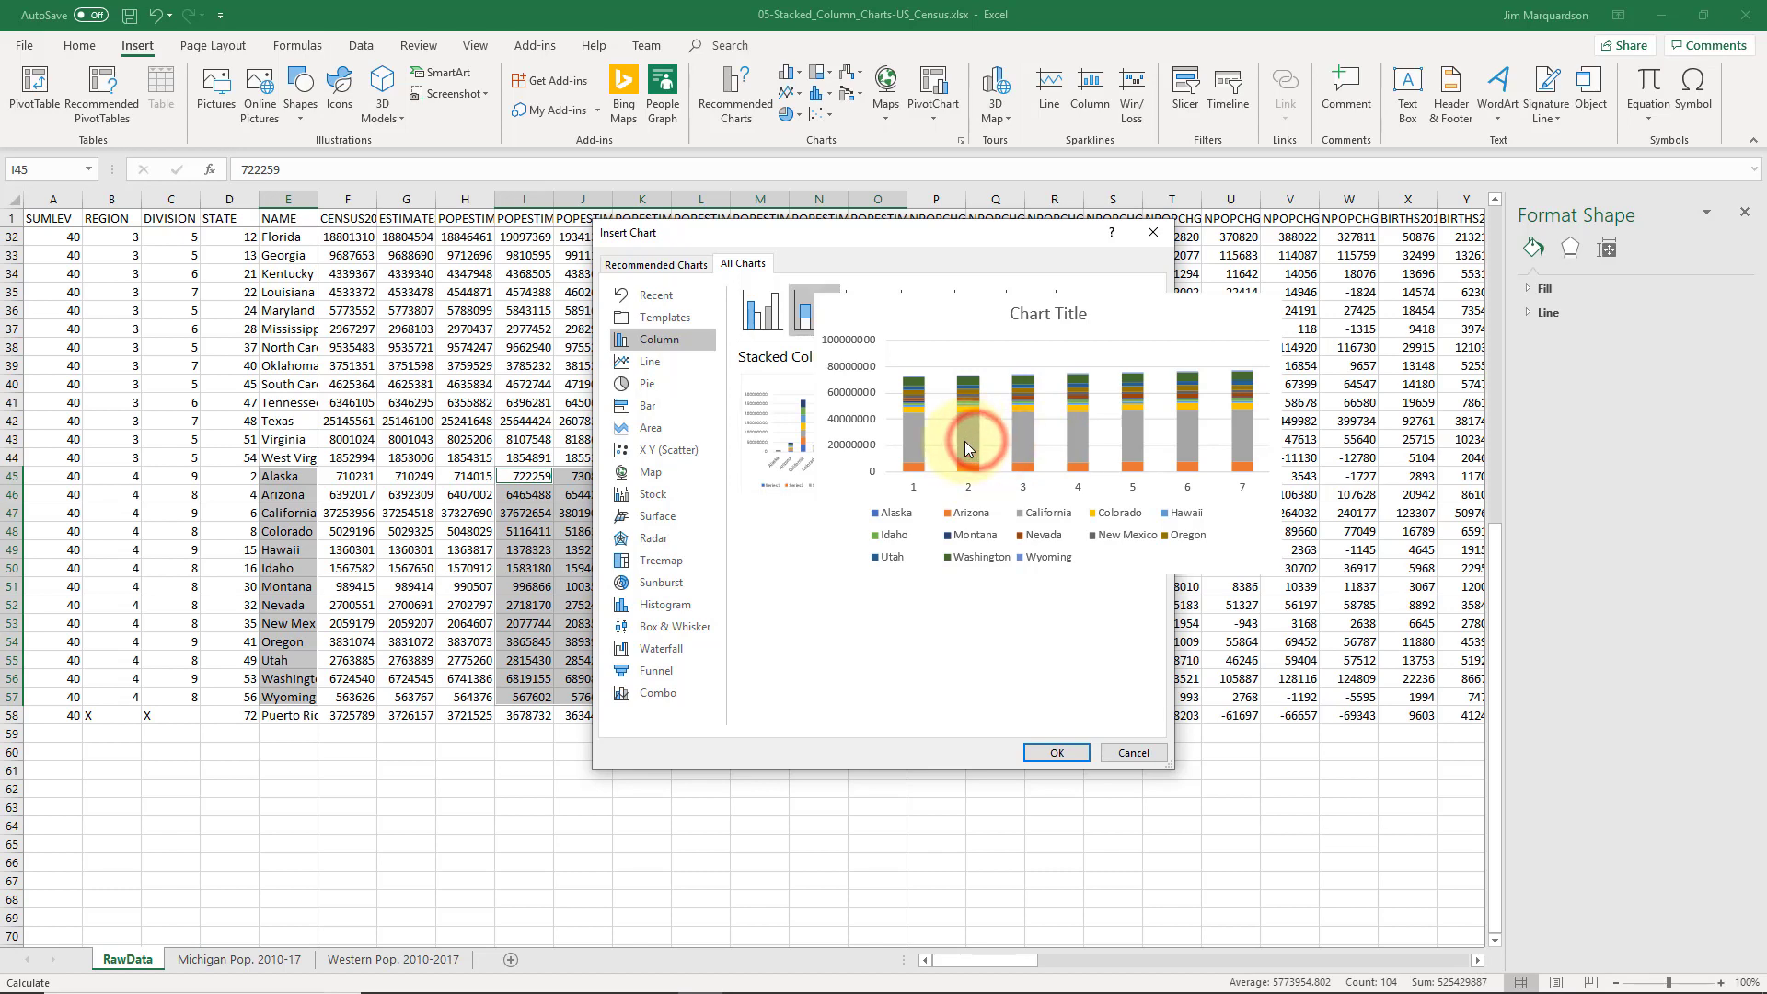
click(1057, 752)
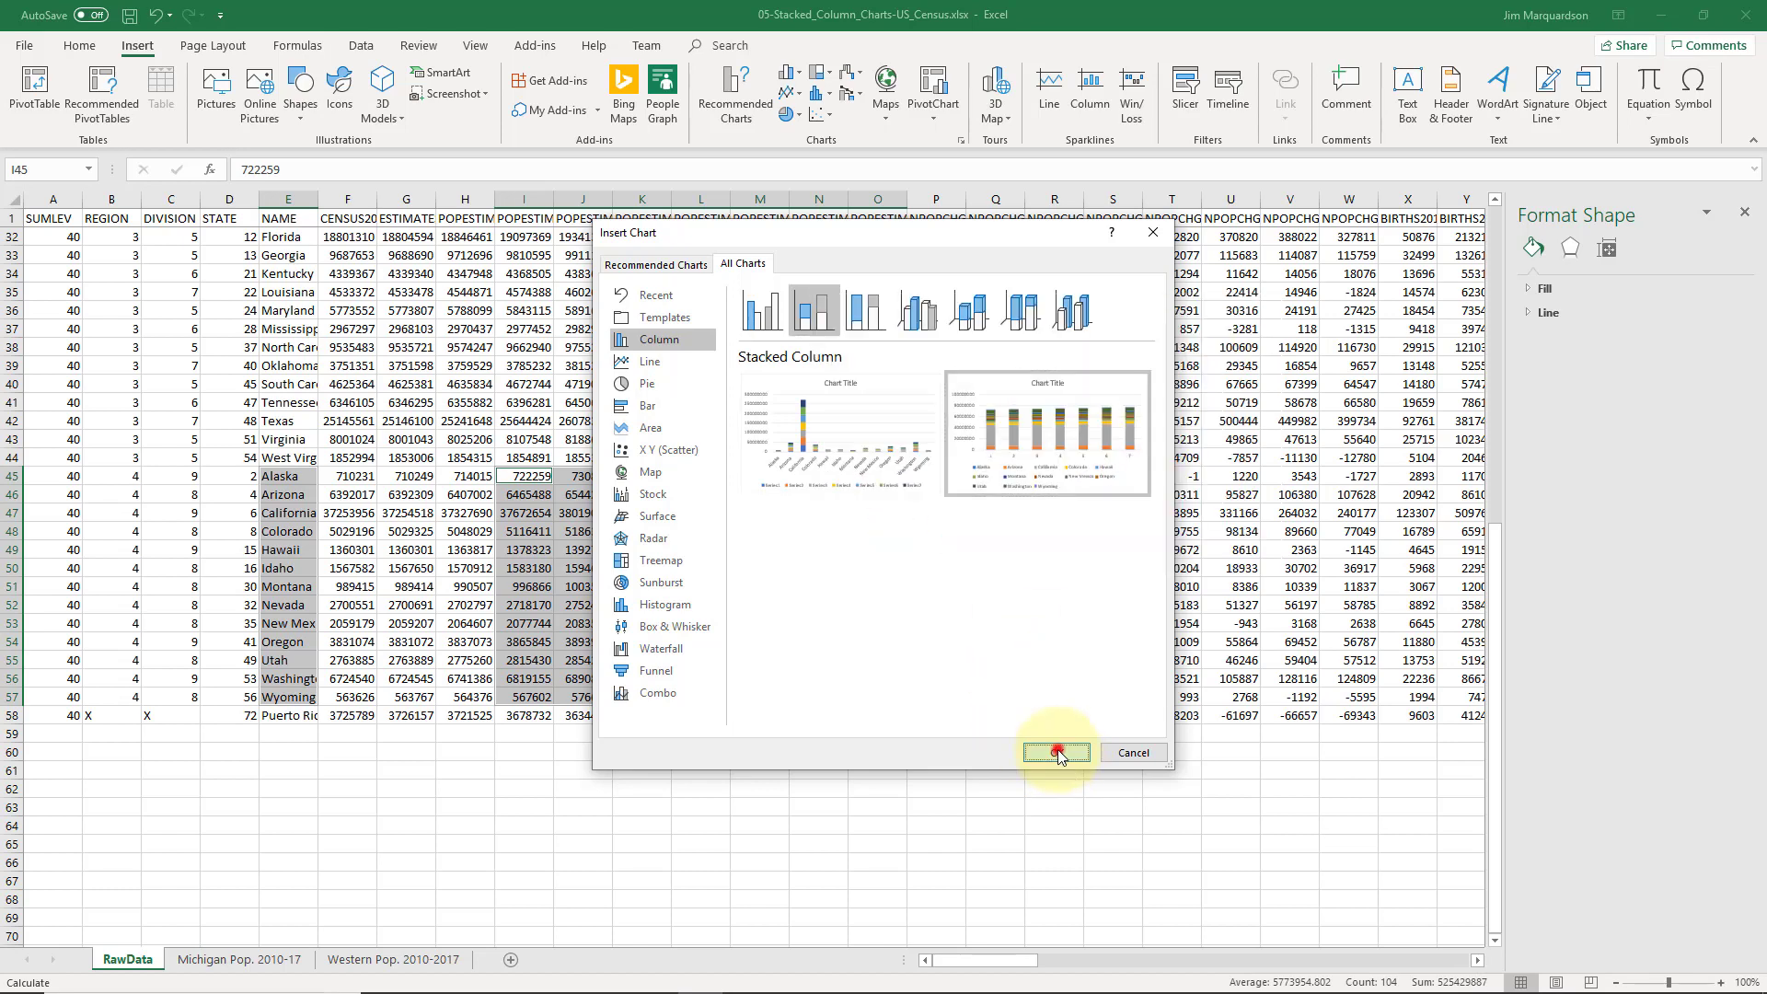
drag(835, 476, 795, 544)
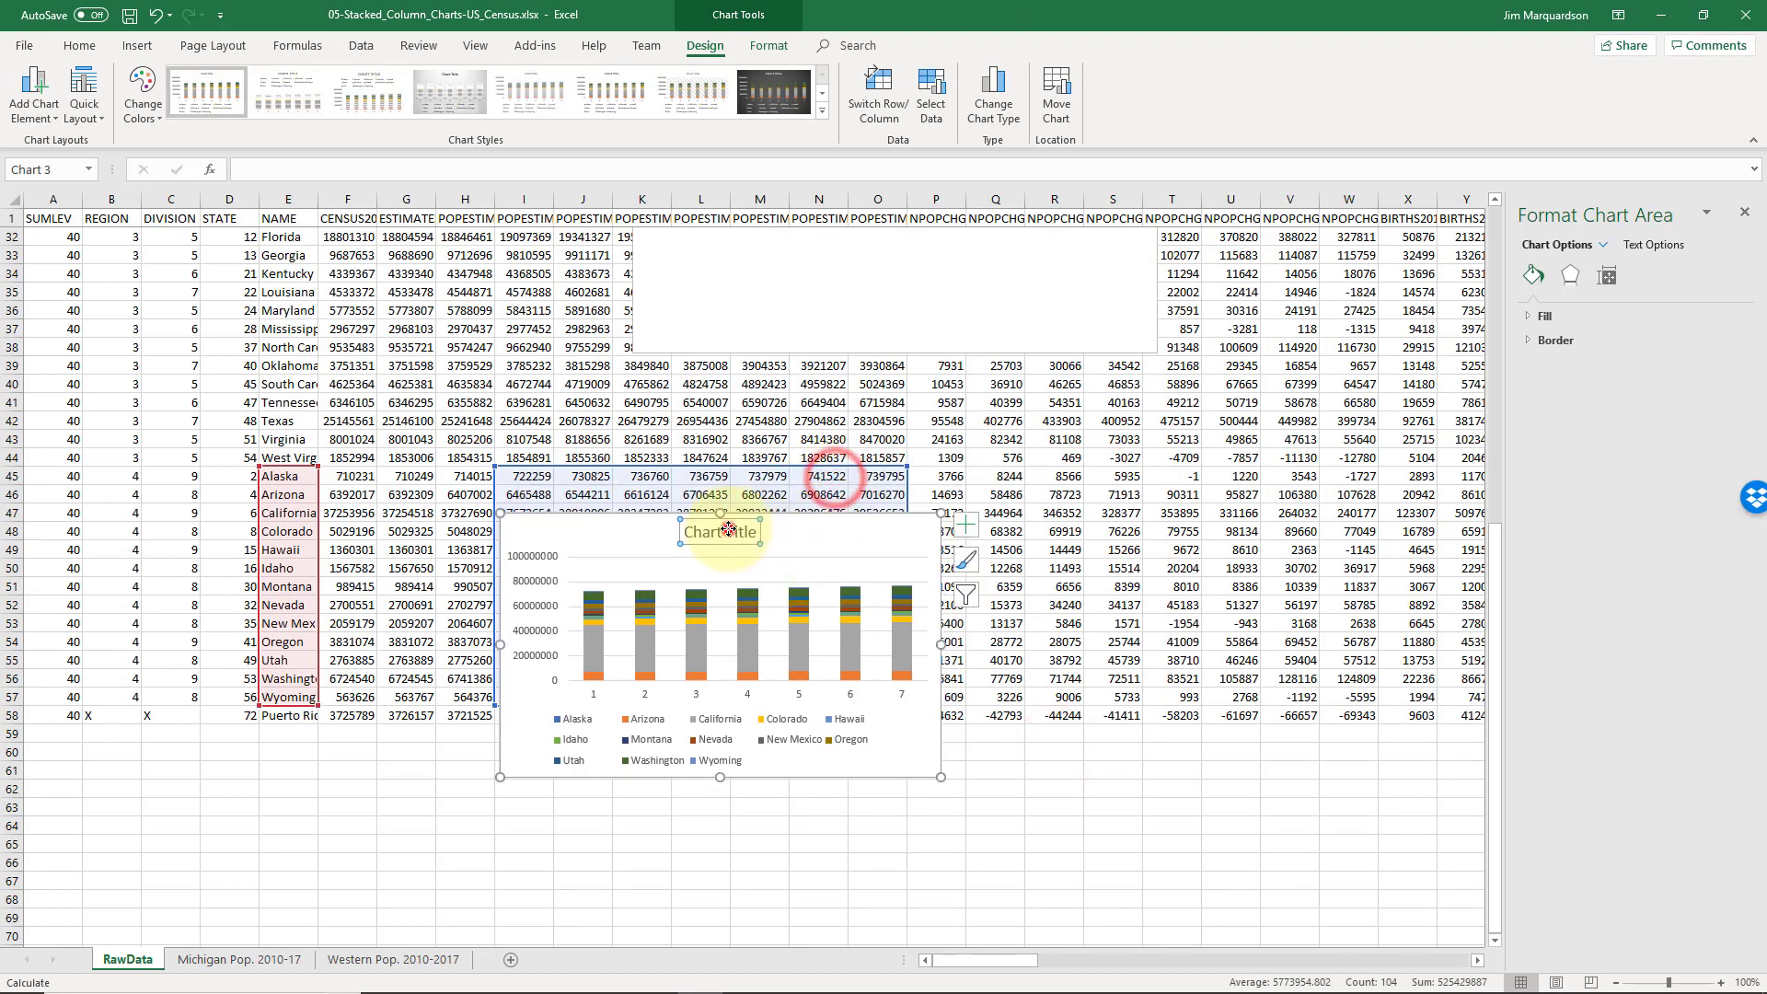
Title the chart "Western State Population Changes 2010-2017" and enlarge it to span roughly columns D to O.
click(730, 532)
triple_click(730, 532)
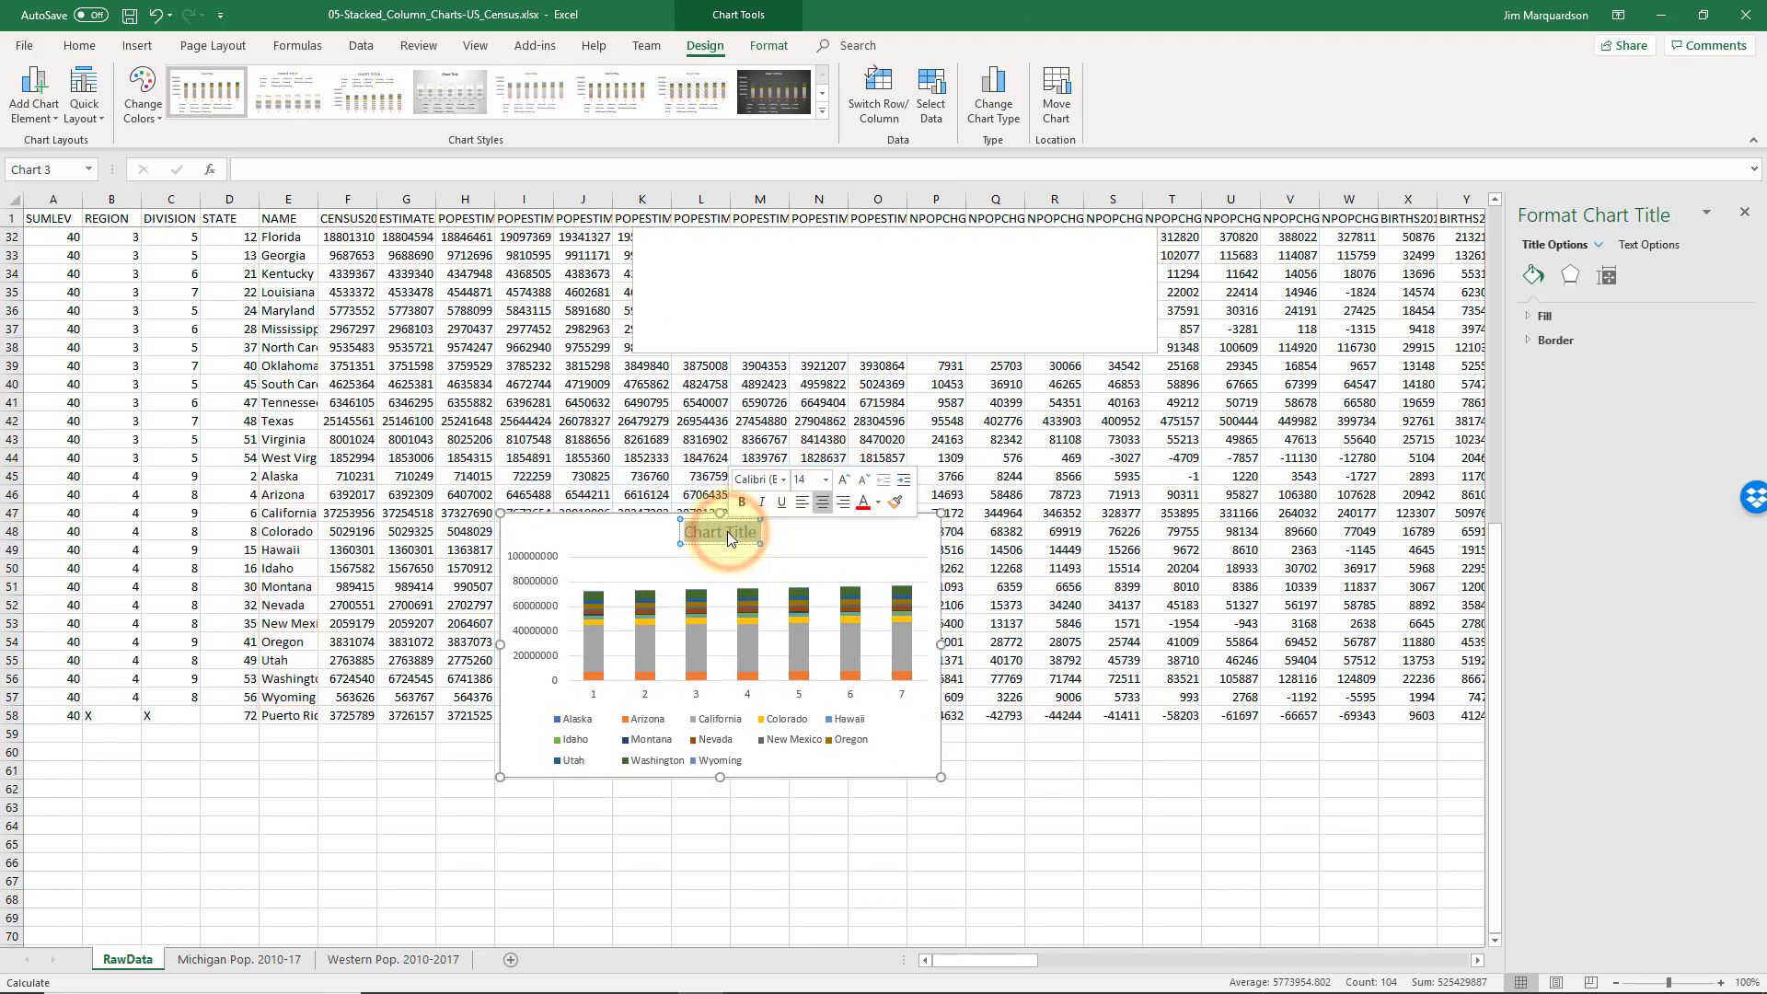
text(Western)
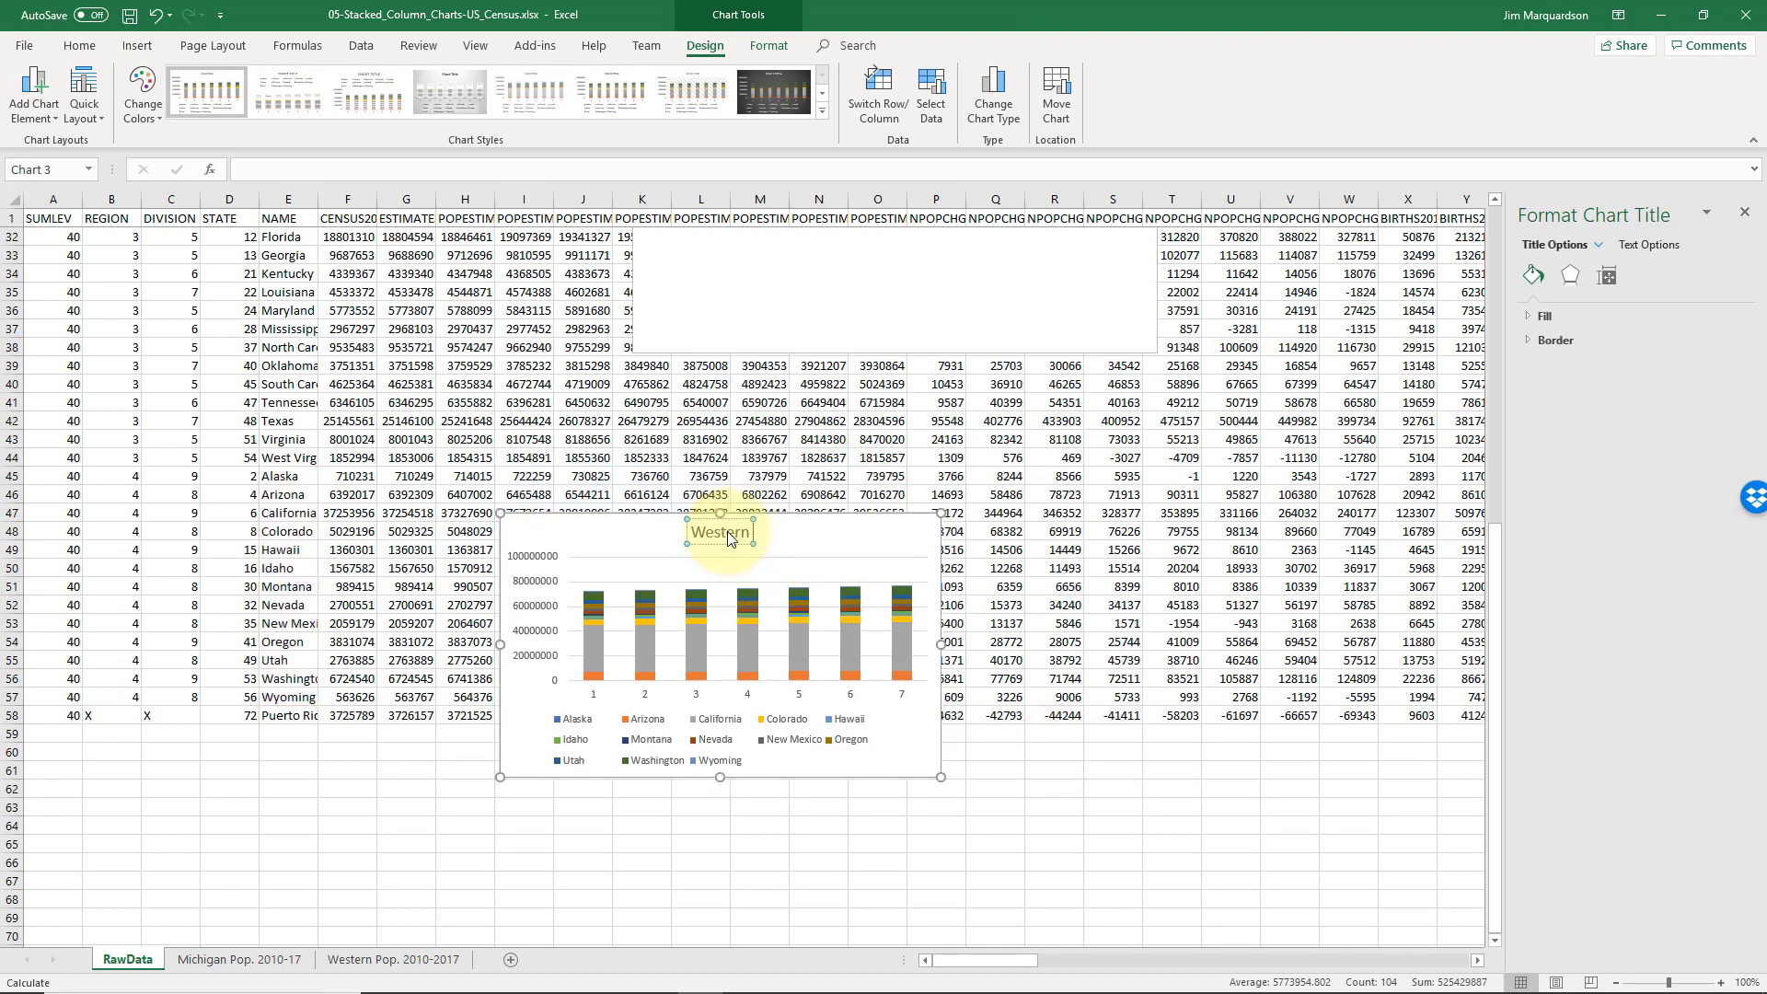
text( State Population CHang)
key(BackSpace)
key(BackSpace)
key(BackSpace)
key(BackSpace)
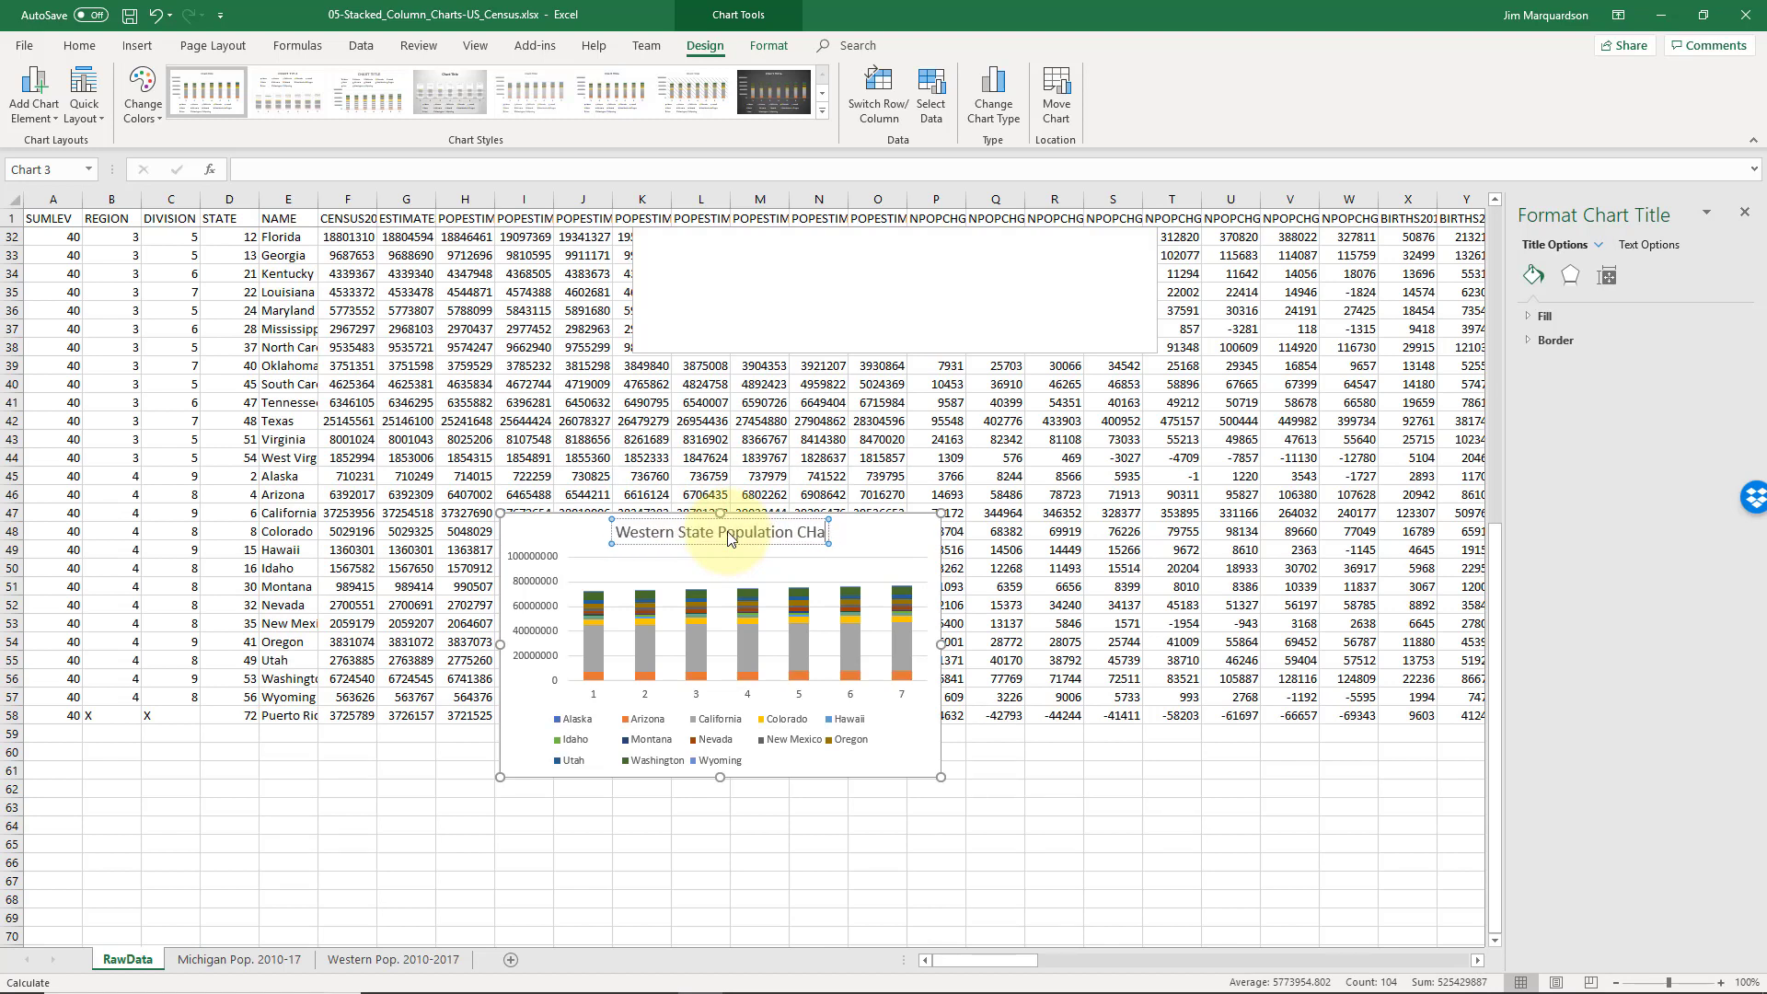
text(an)
key(BackSpace)
key(BackSpace)
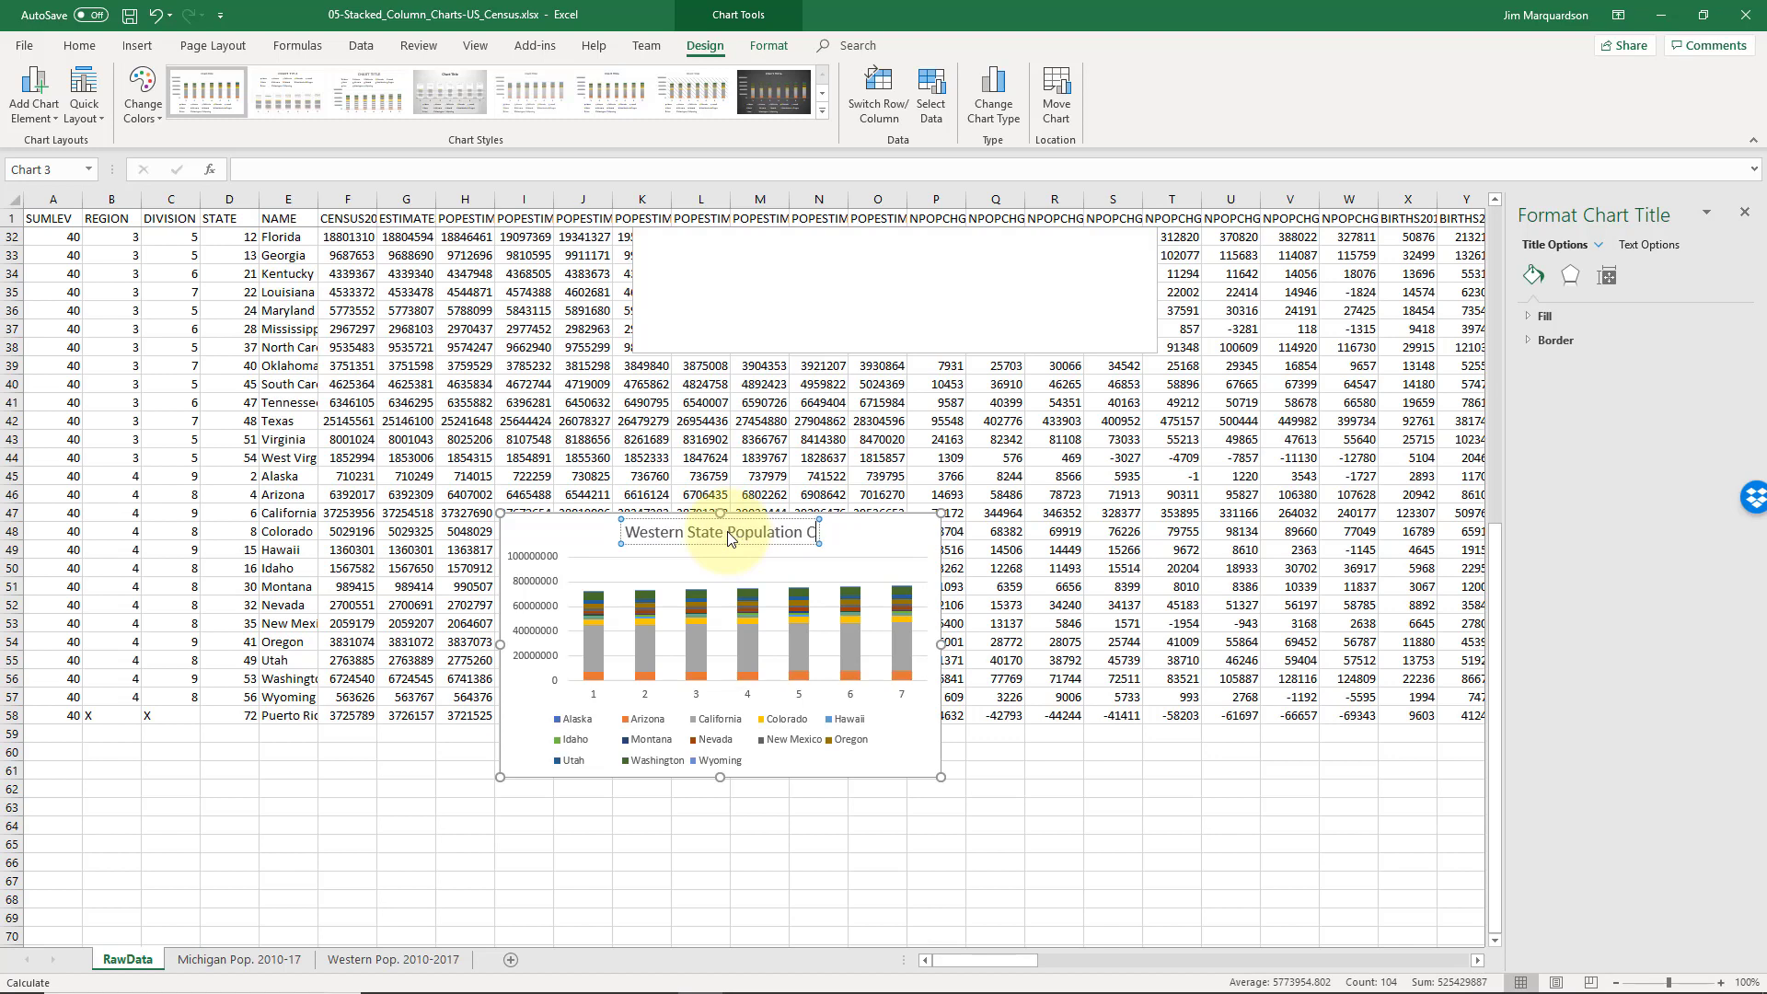
text(hanges 201)
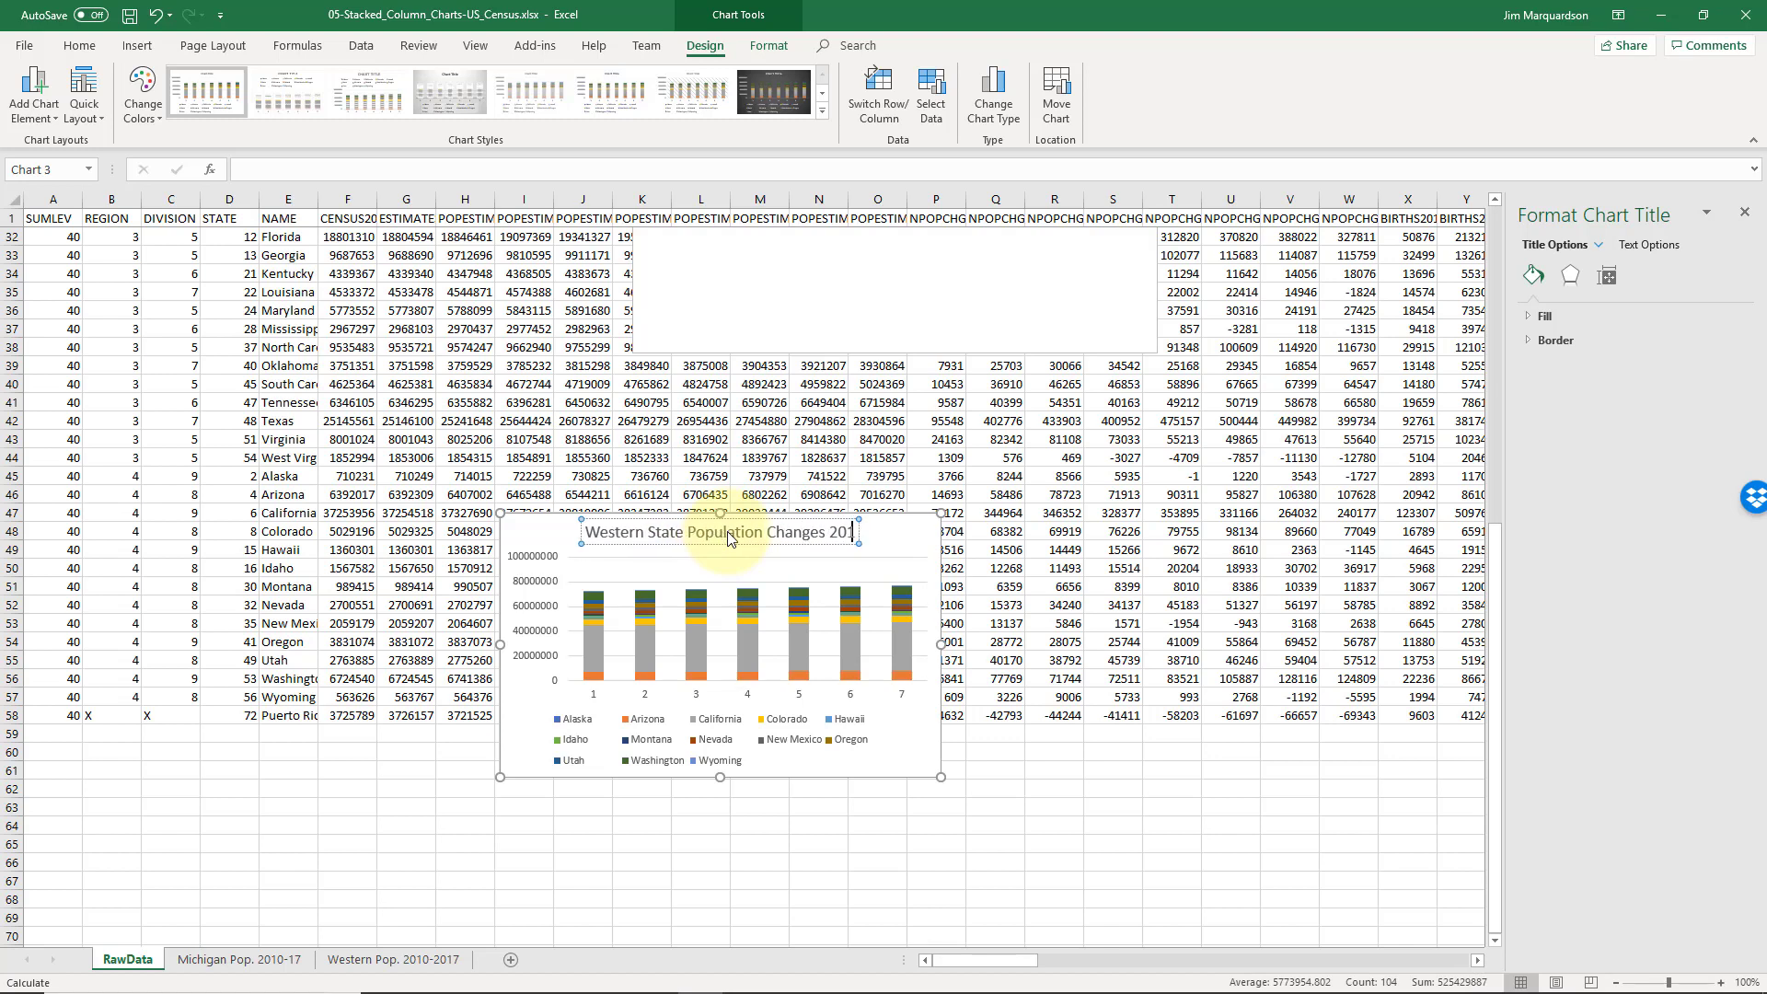
text(0-2017)
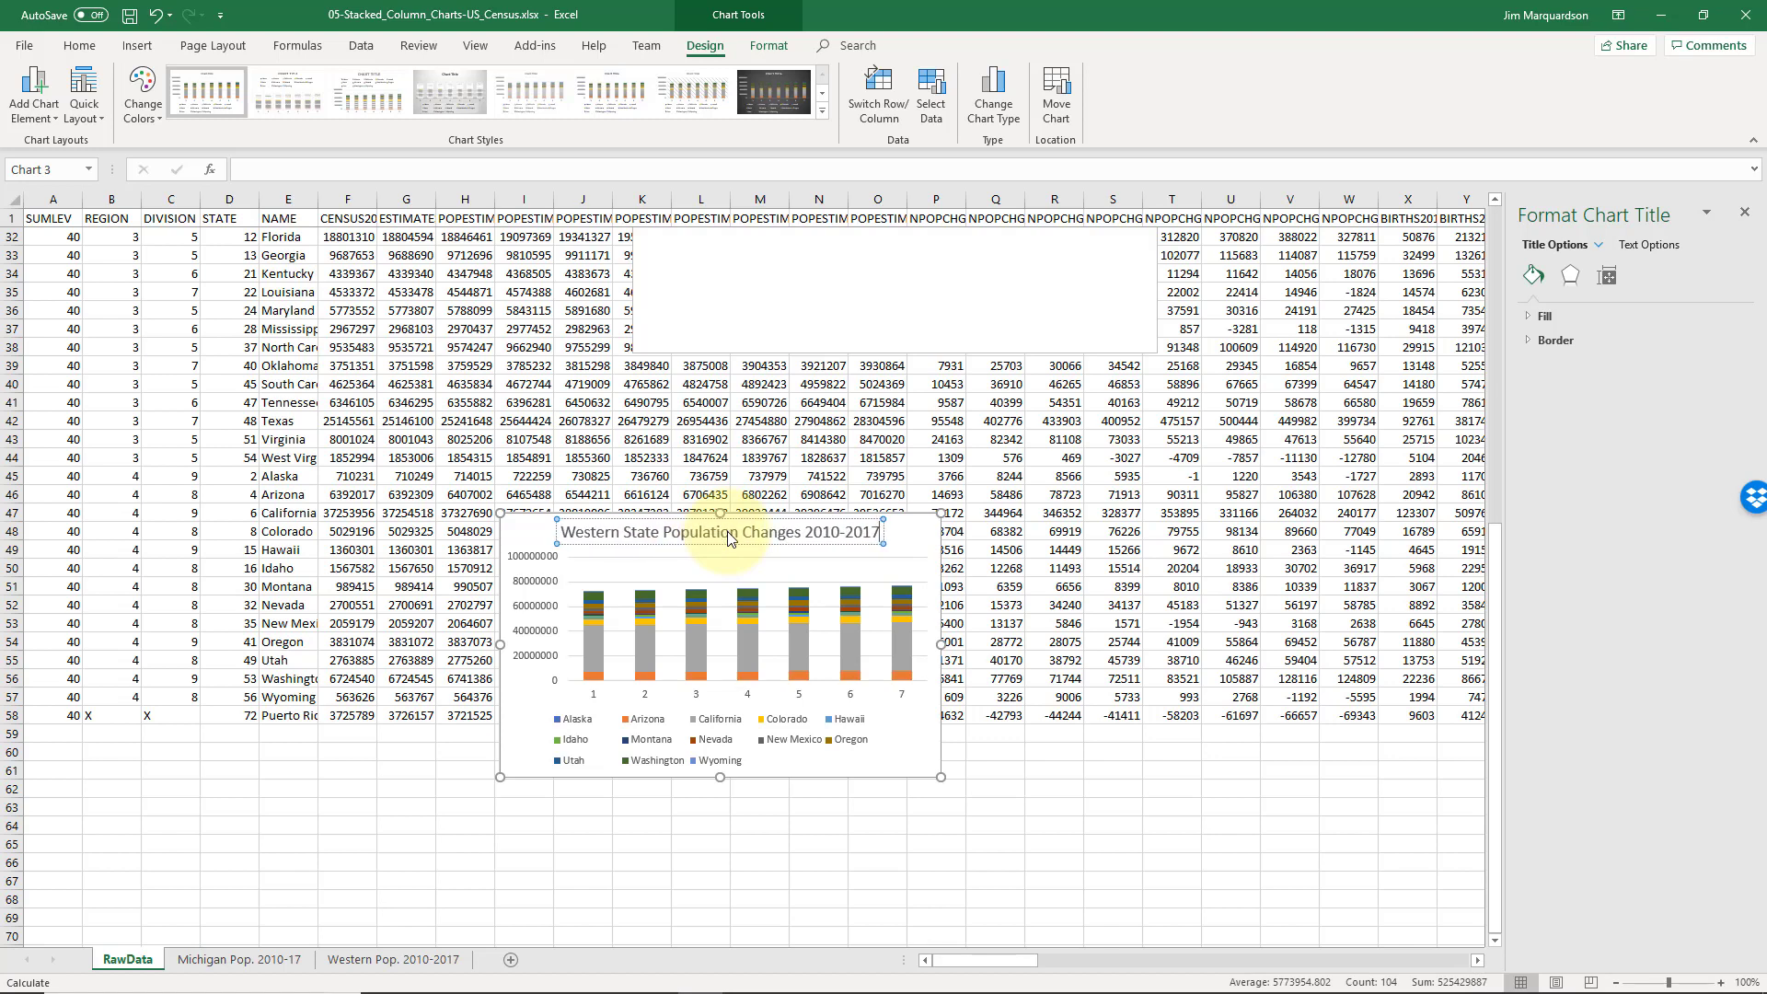
drag(884, 738, 865, 699)
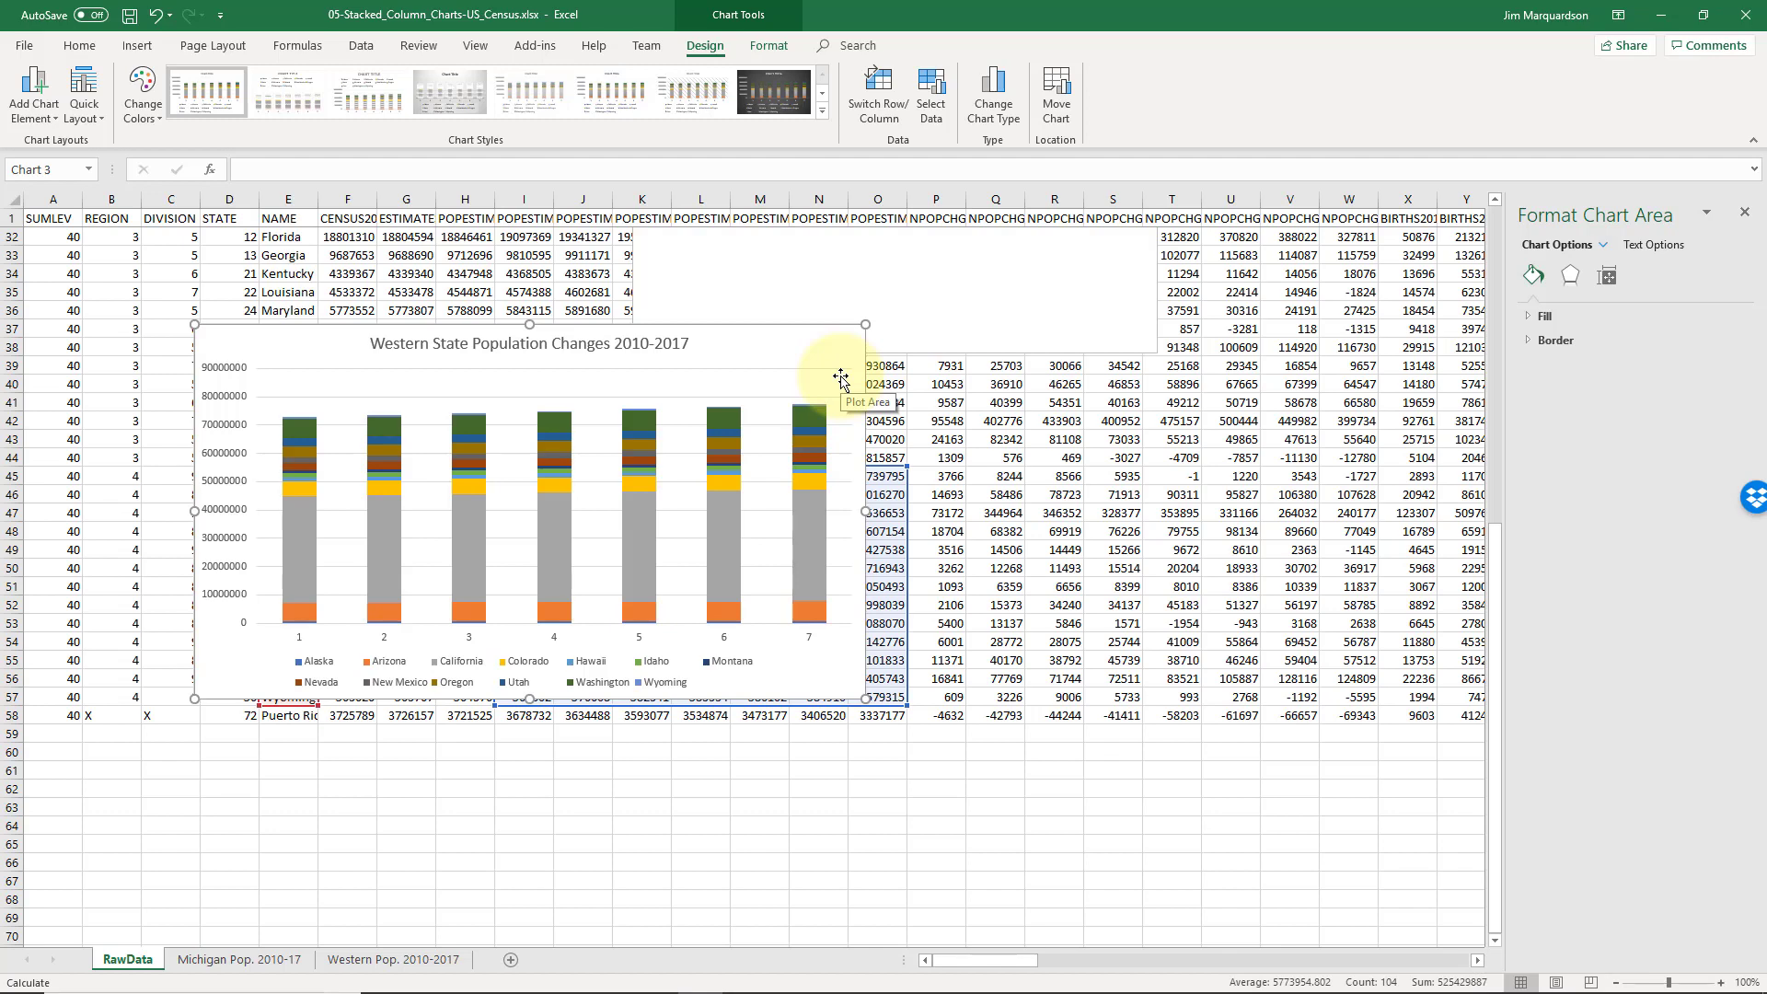
Set the western states chart's horizontal axis labels to 2010,2011,2012,2013,2014,2015,2016,2017.
click(639, 635)
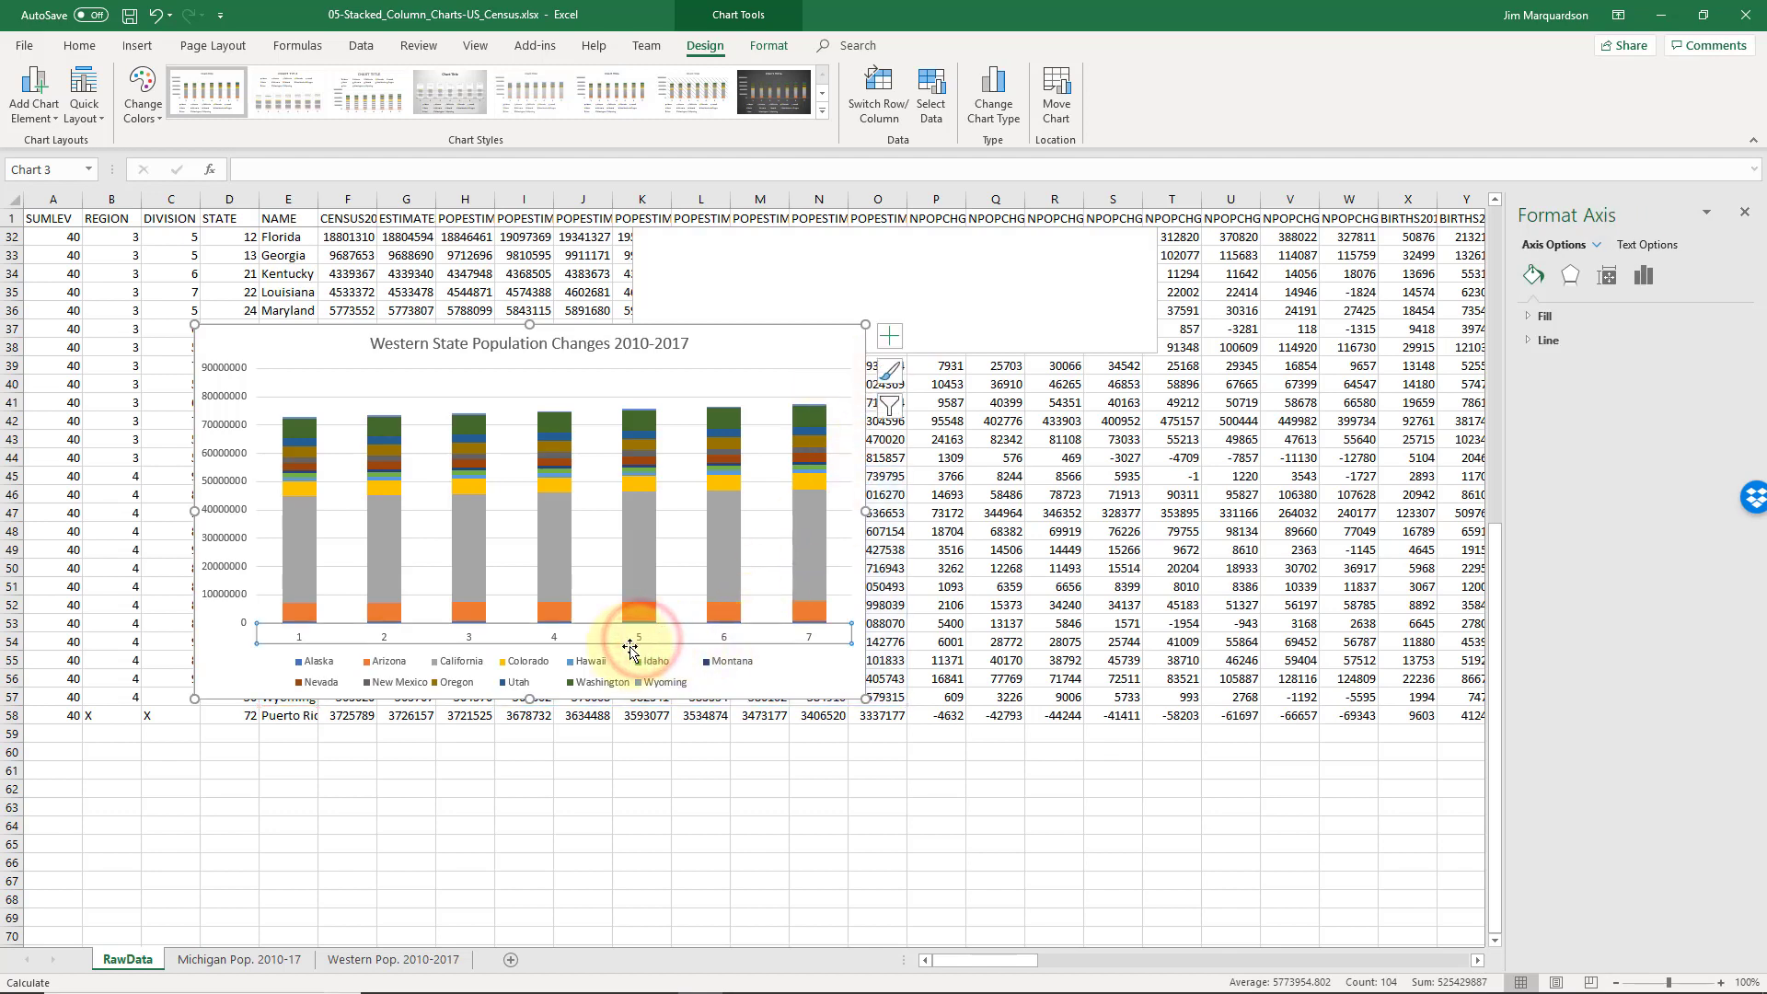
click(933, 94)
click(997, 431)
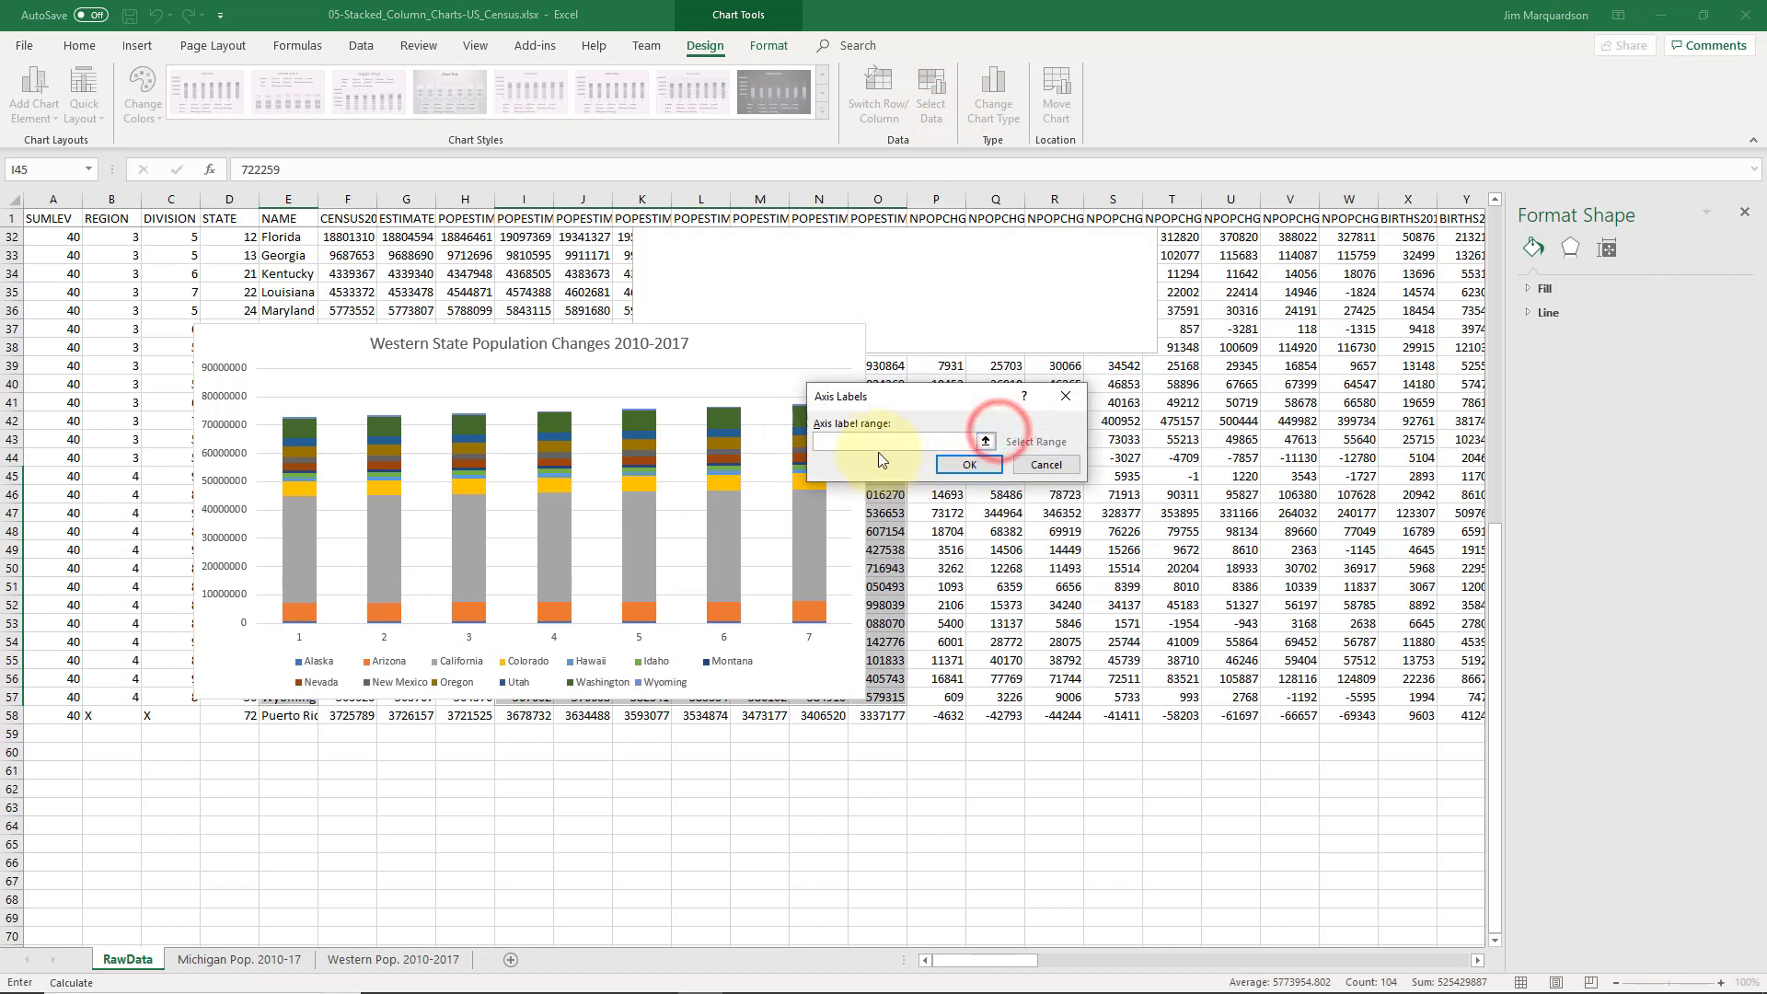
click(859, 444)
text(2010)
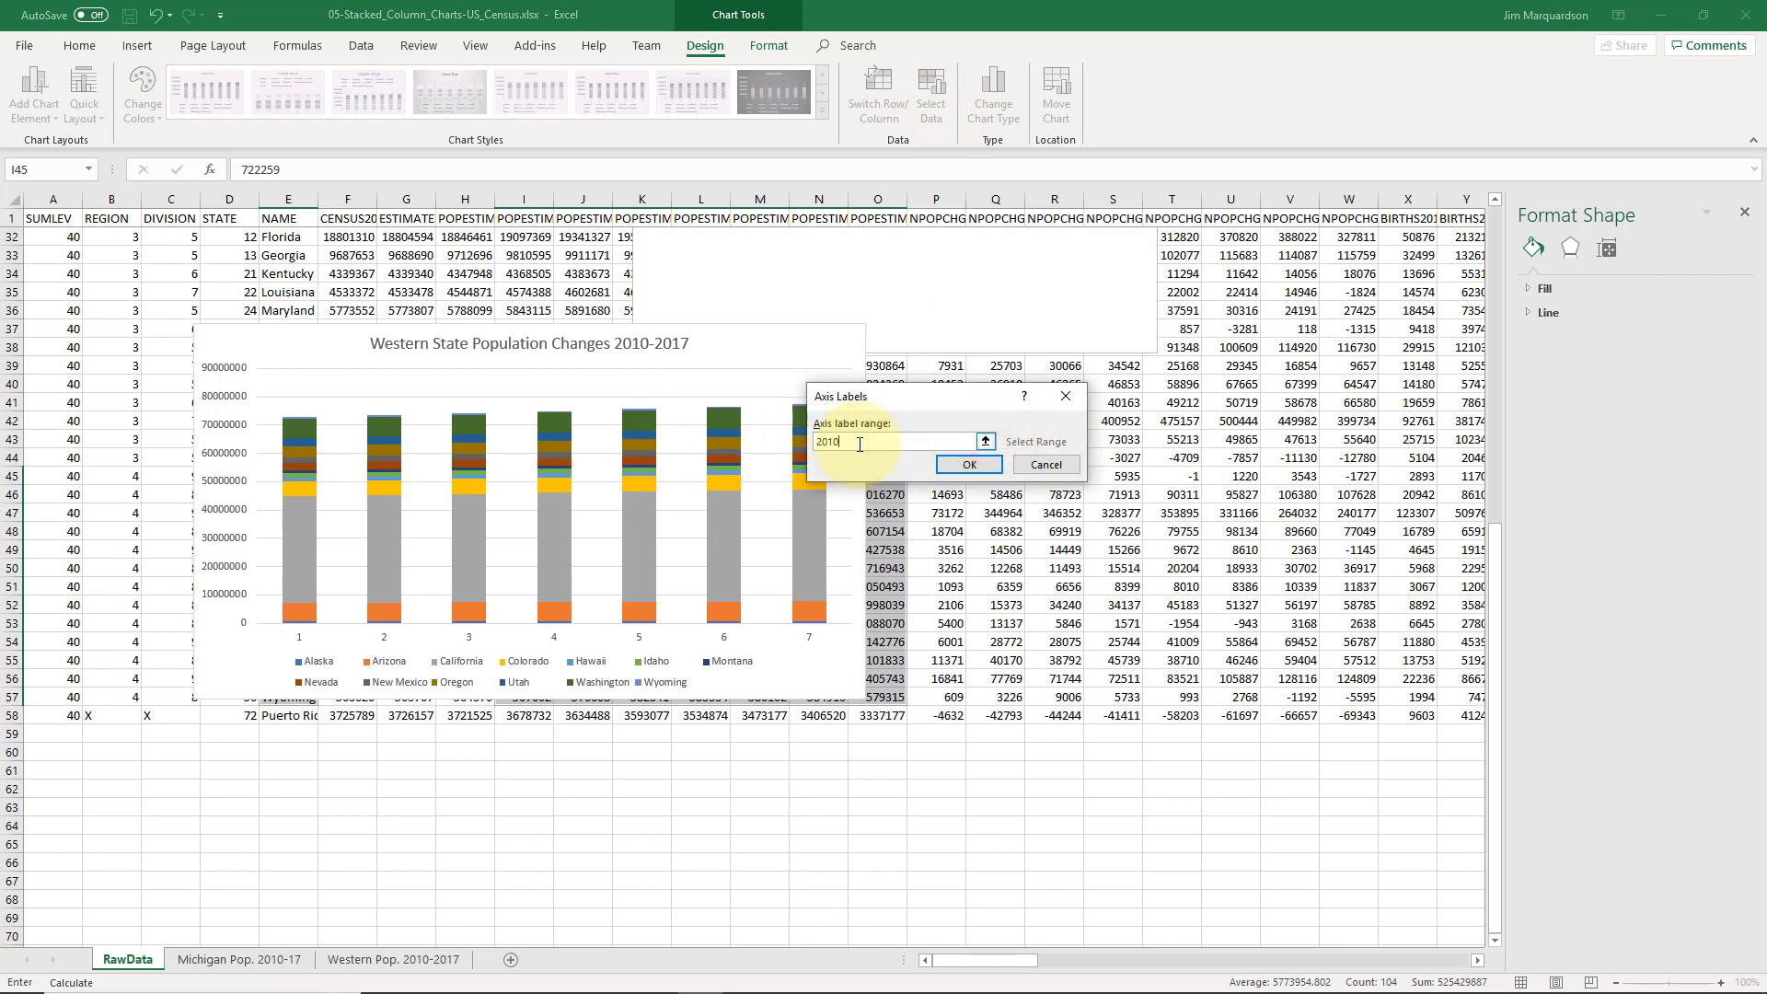
text(,2011,2012,2013,2014,2015,2016,2017)
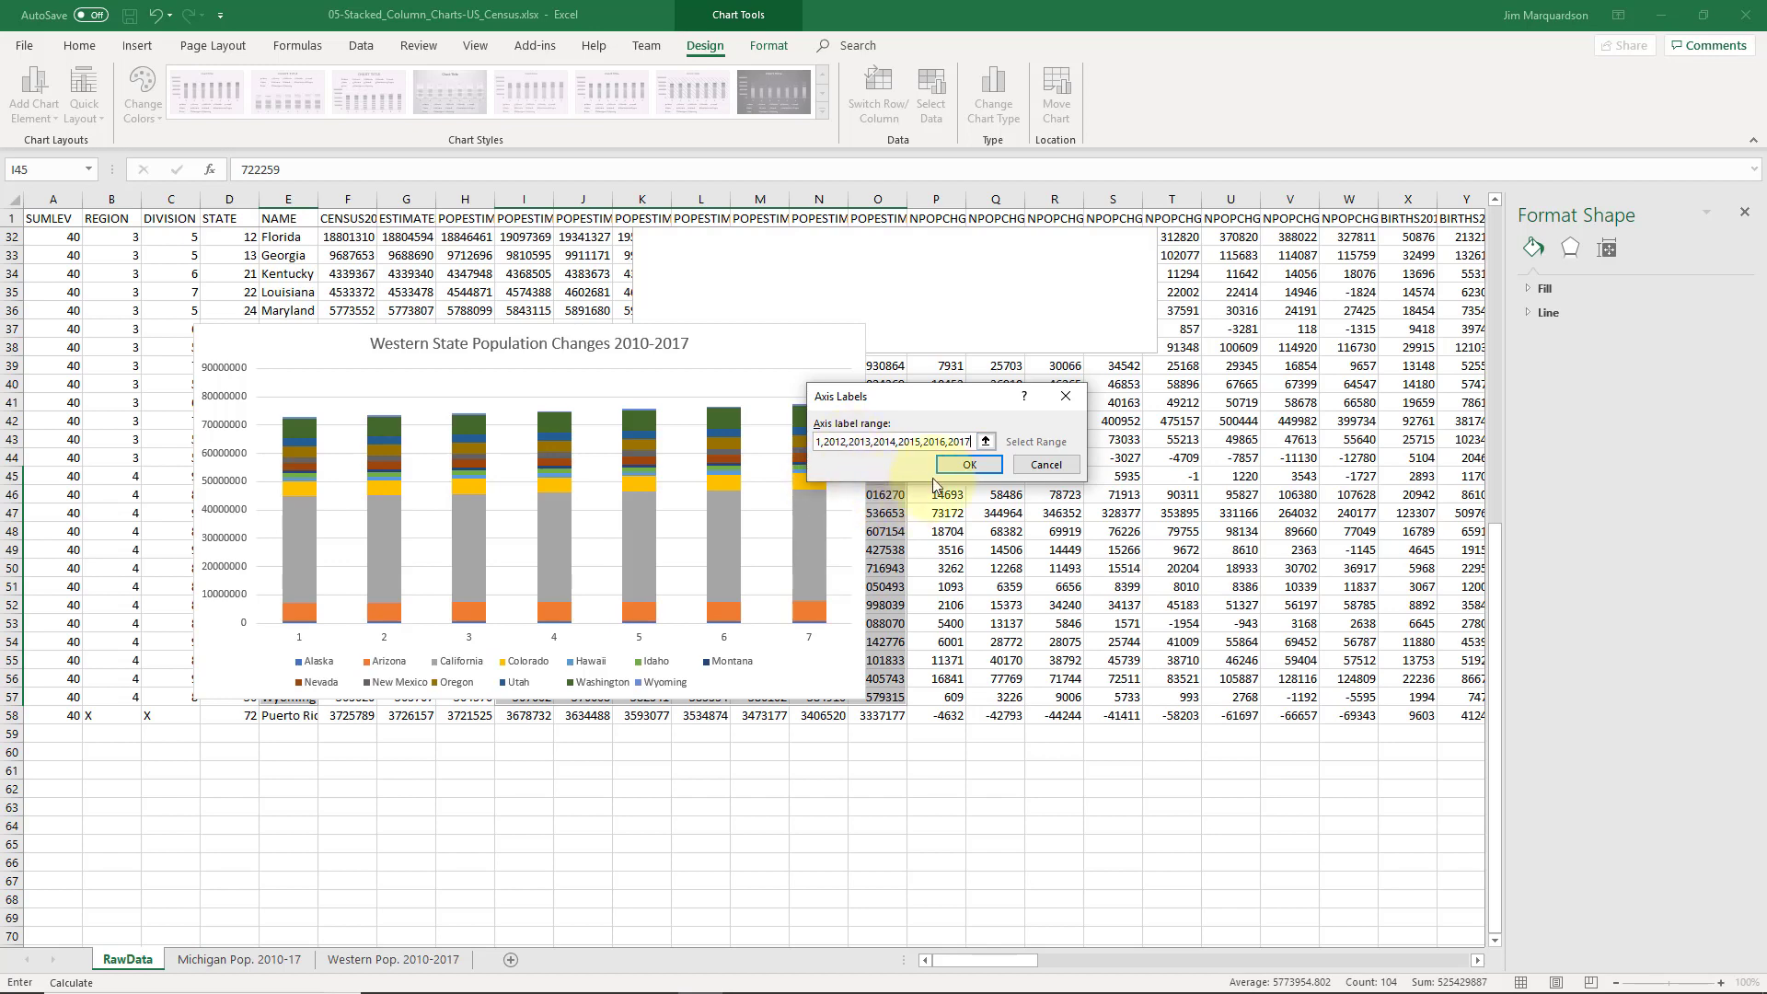
click(969, 464)
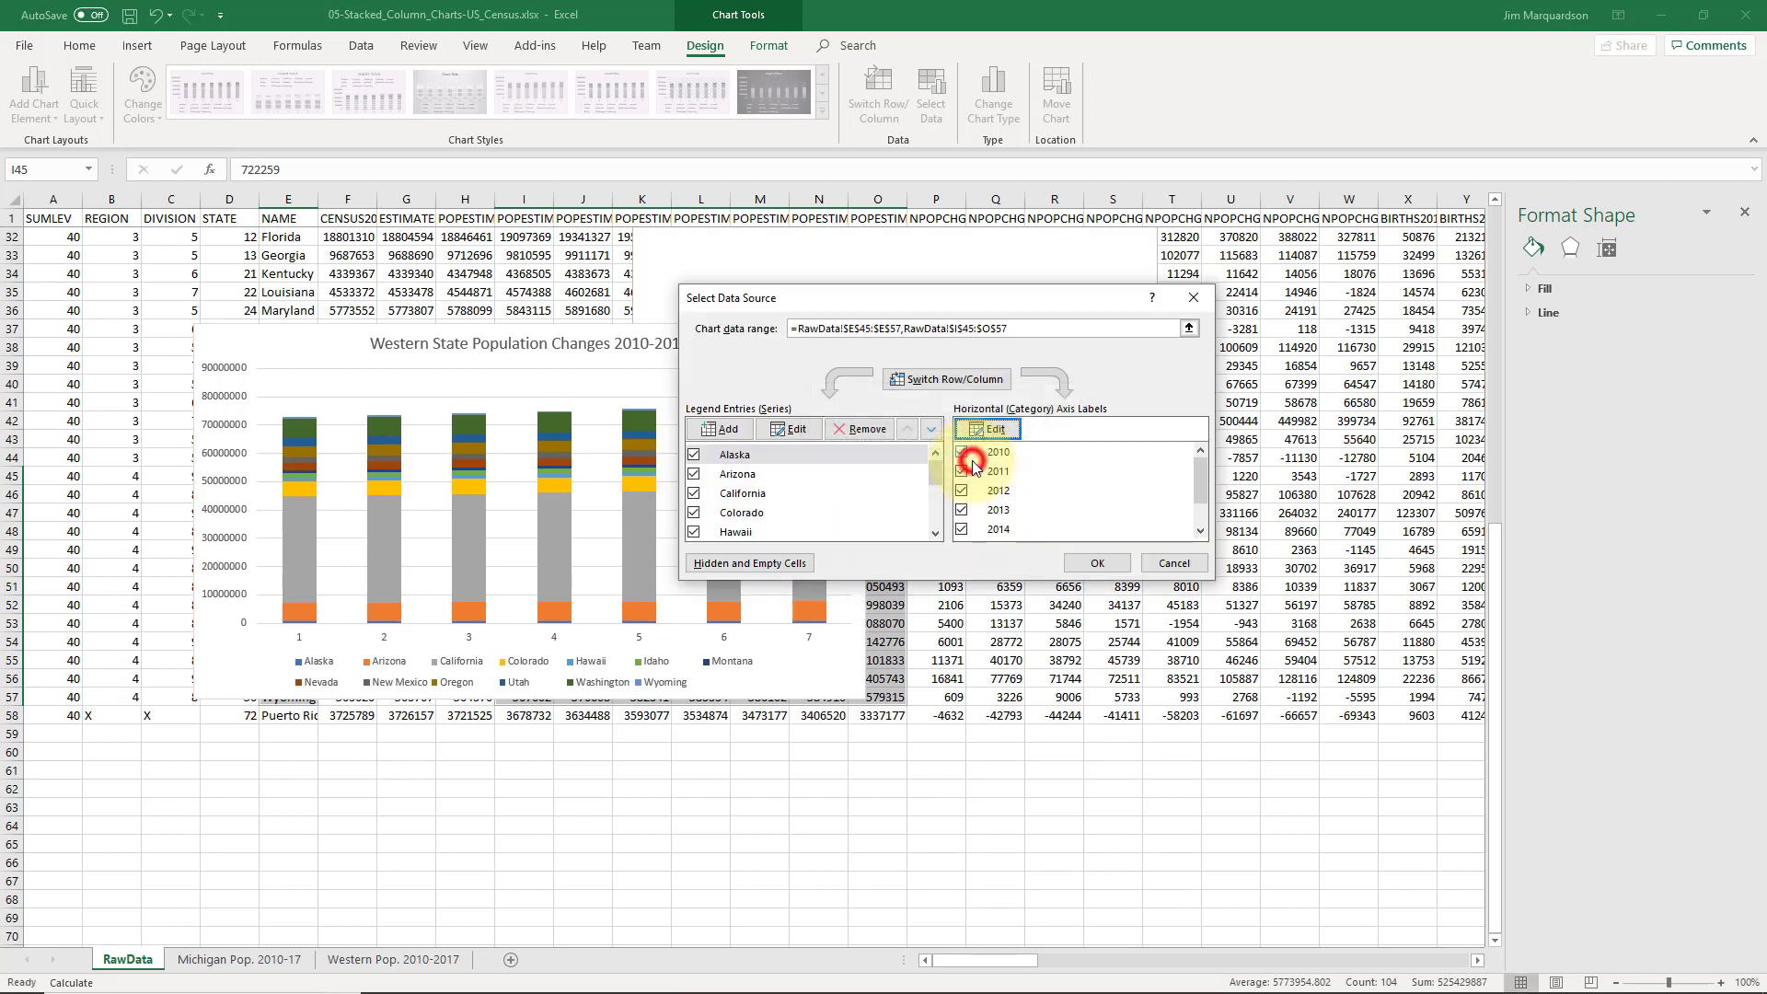
click(1097, 564)
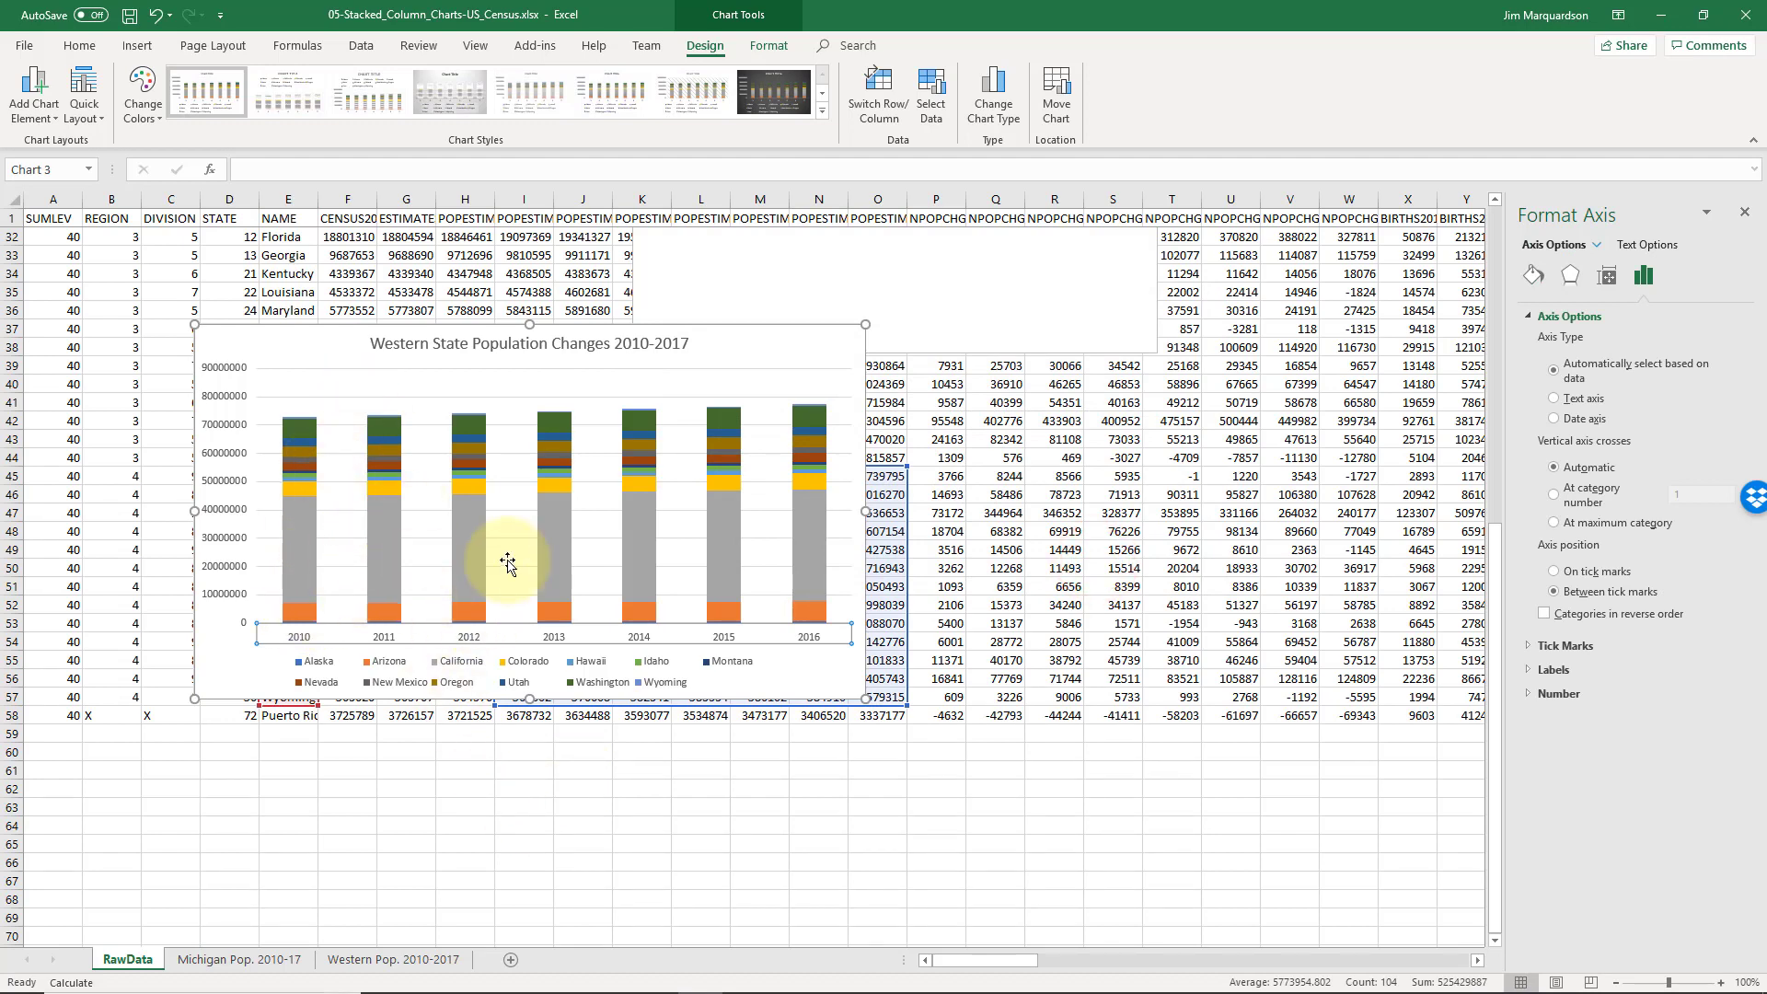
Move the western states chart slightly down and to the right, so that it starts in column D around row 40.
mouse_move(643, 531)
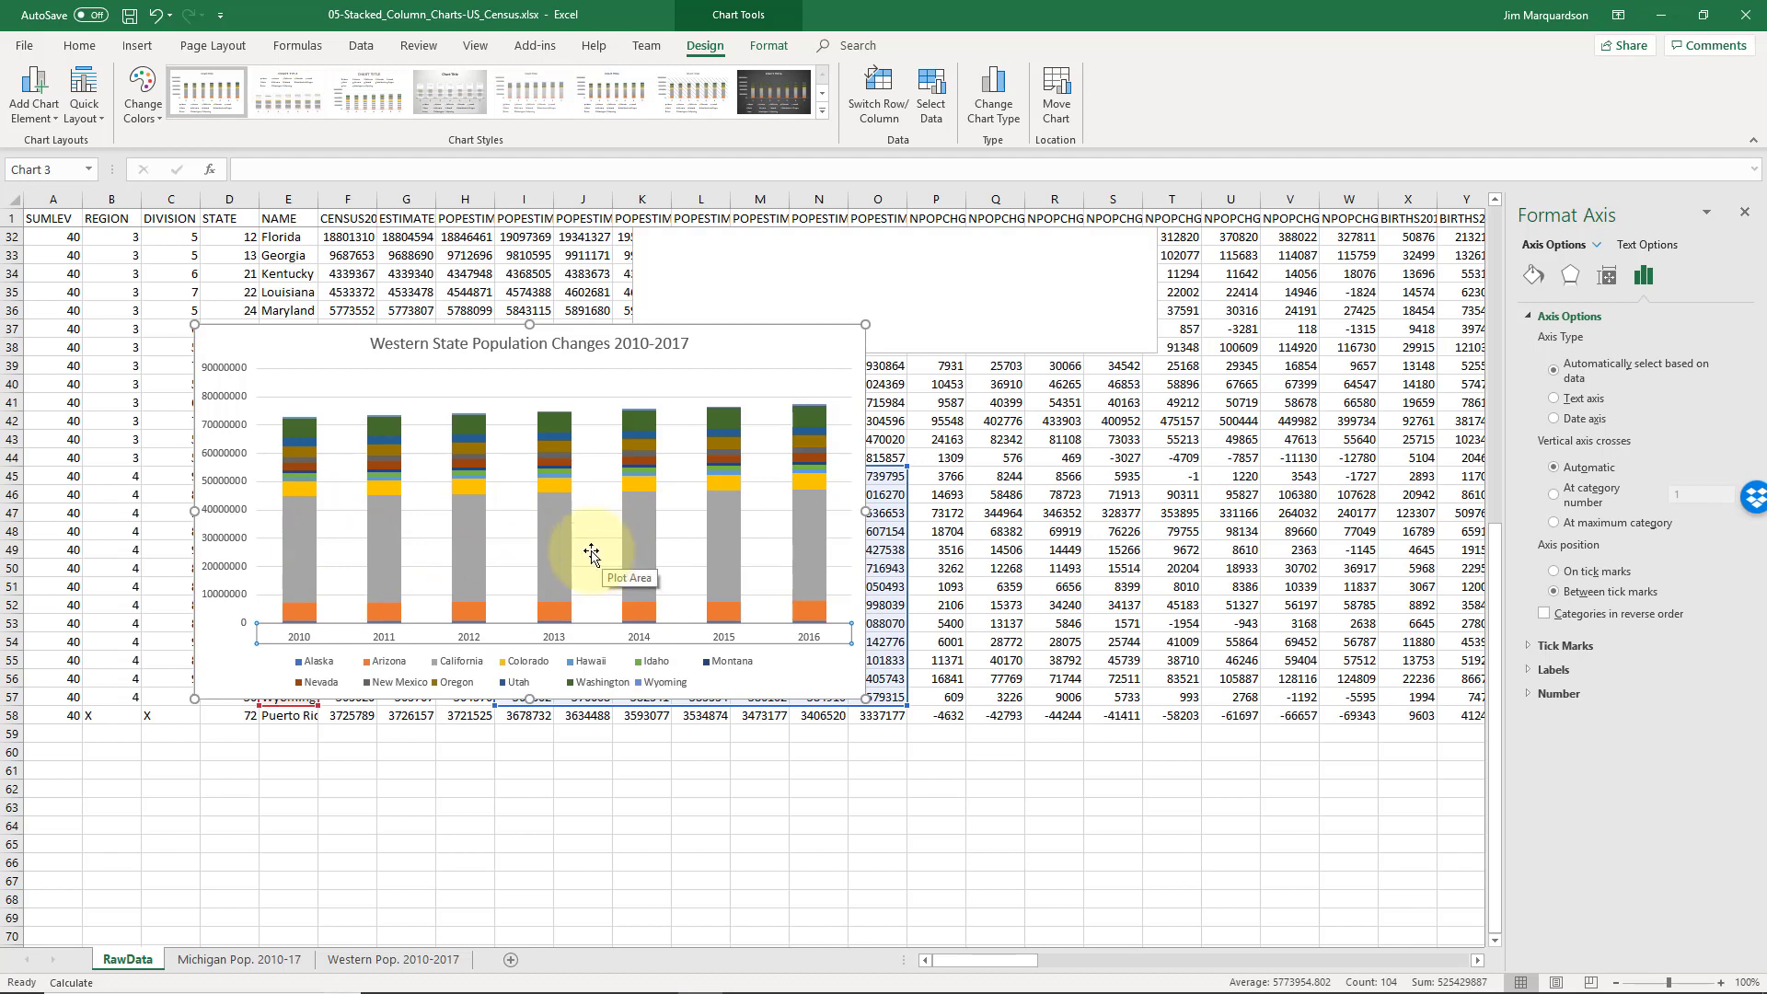
mouse_move(300, 533)
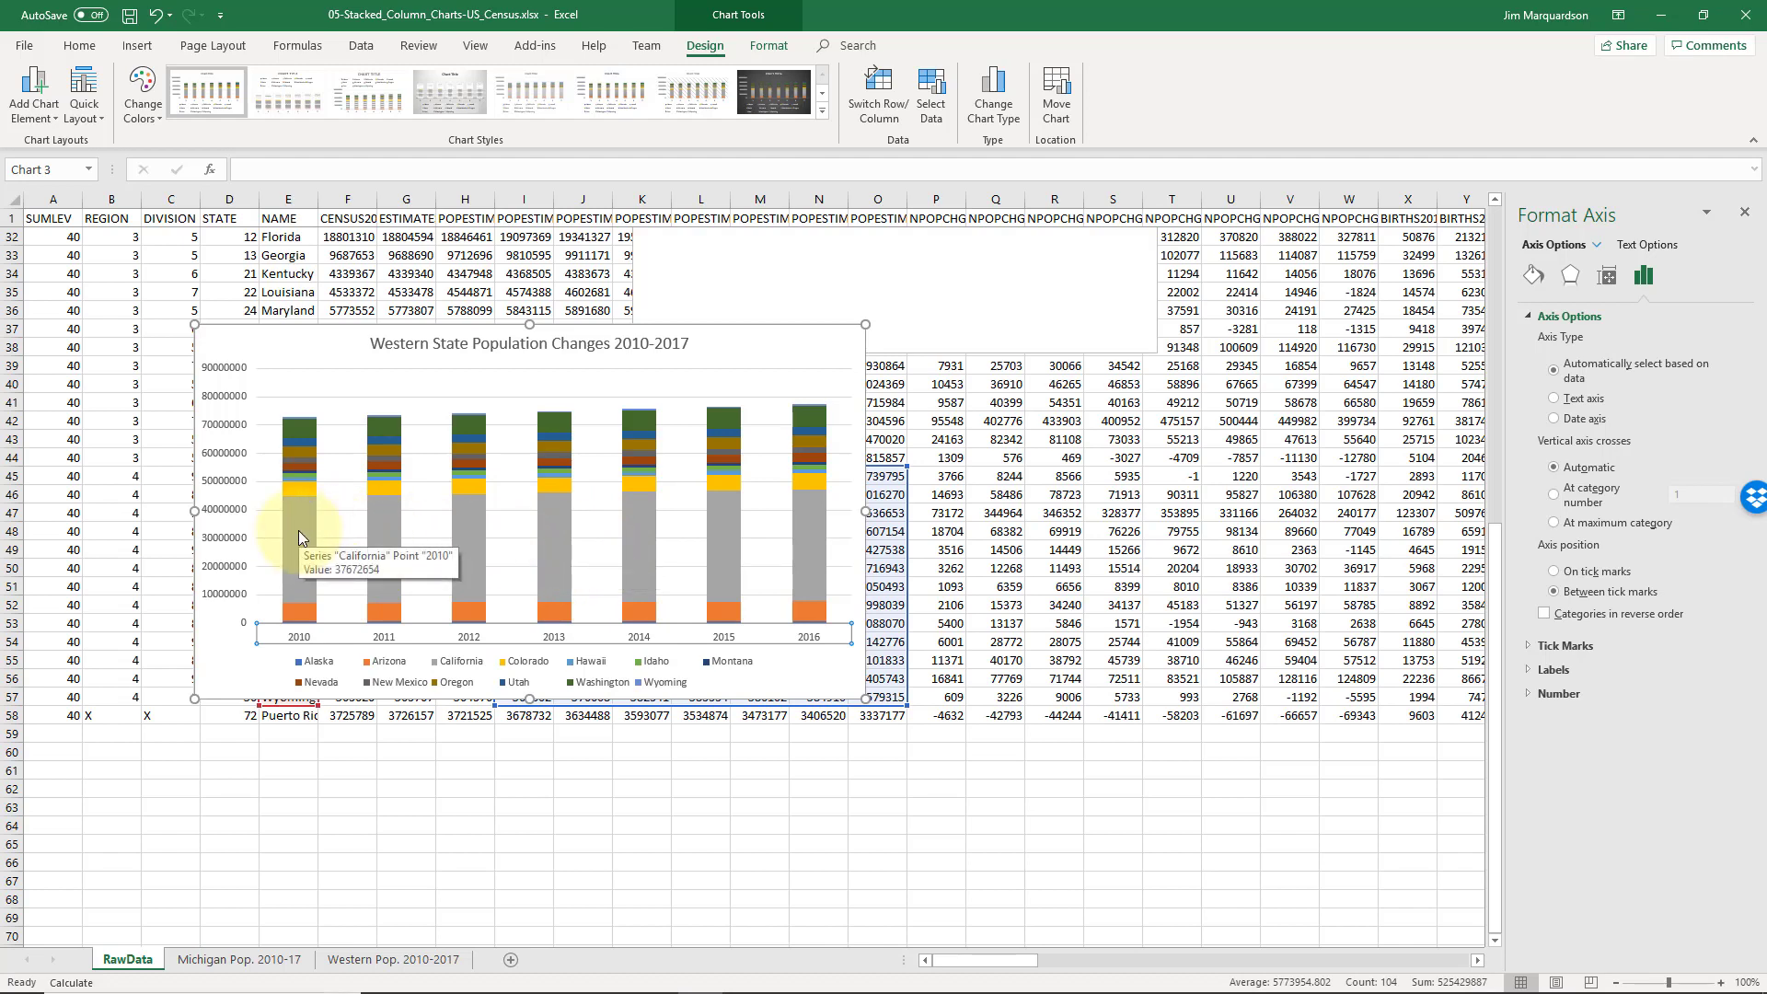
mouse_move(798, 549)
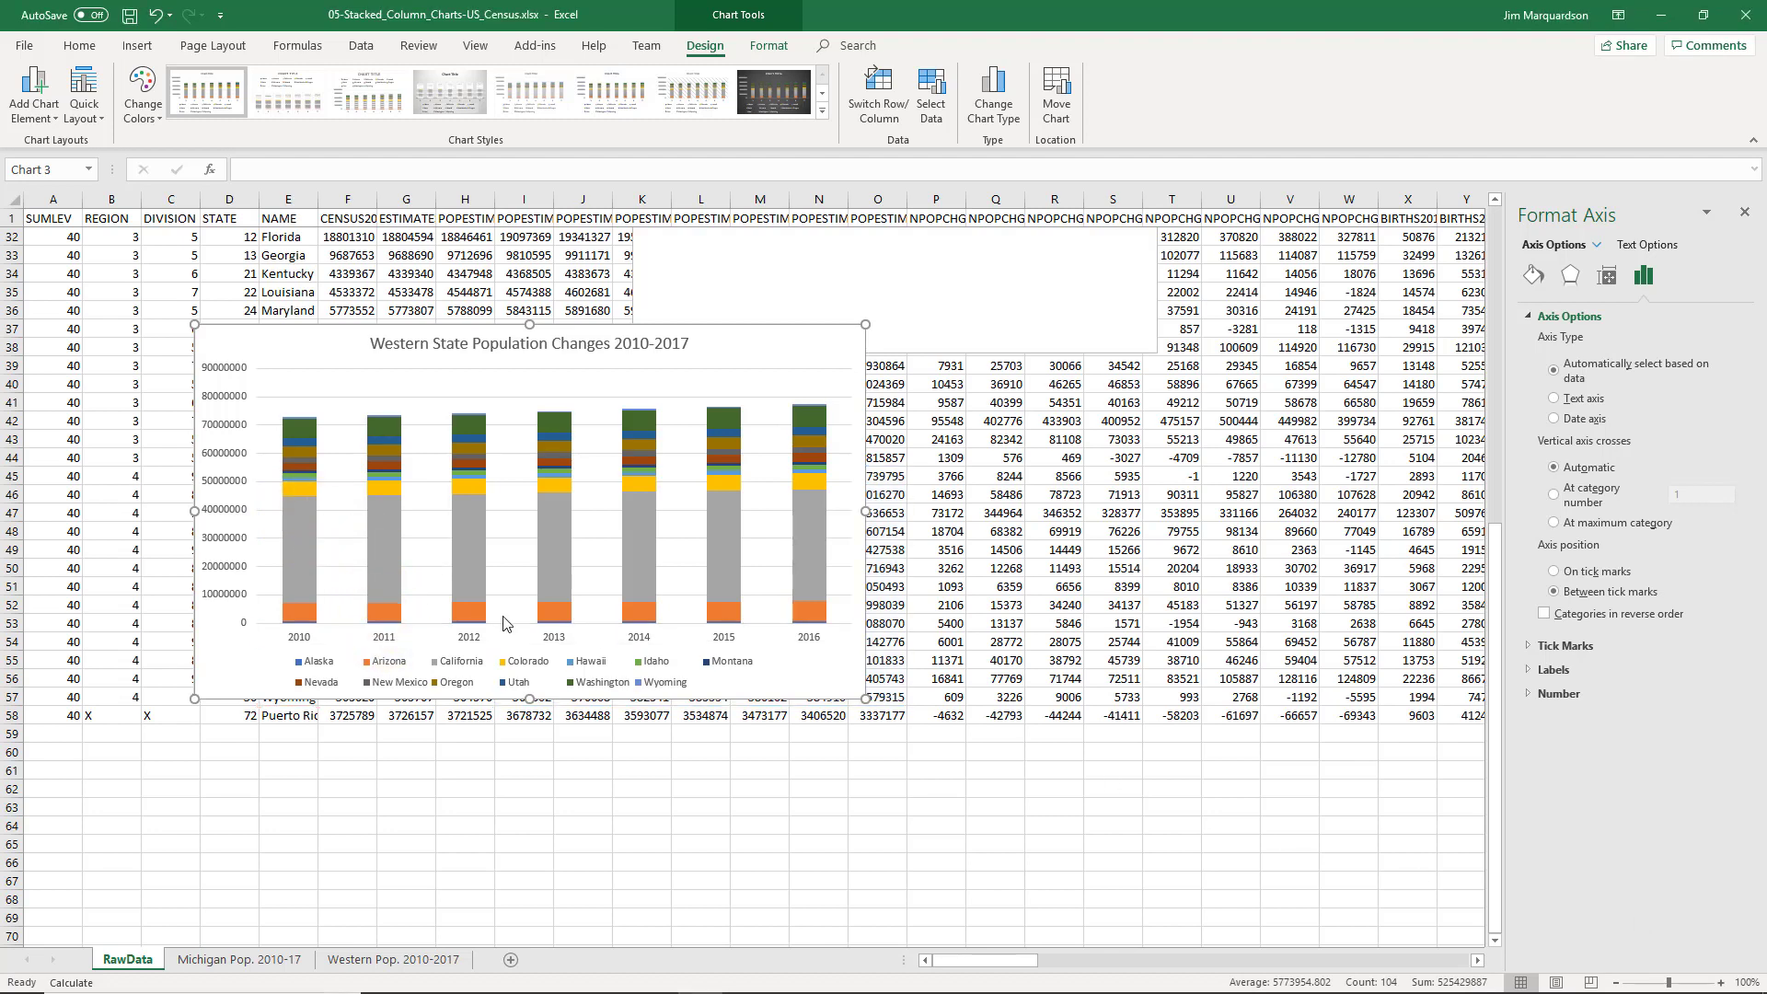
mouse_move(301, 622)
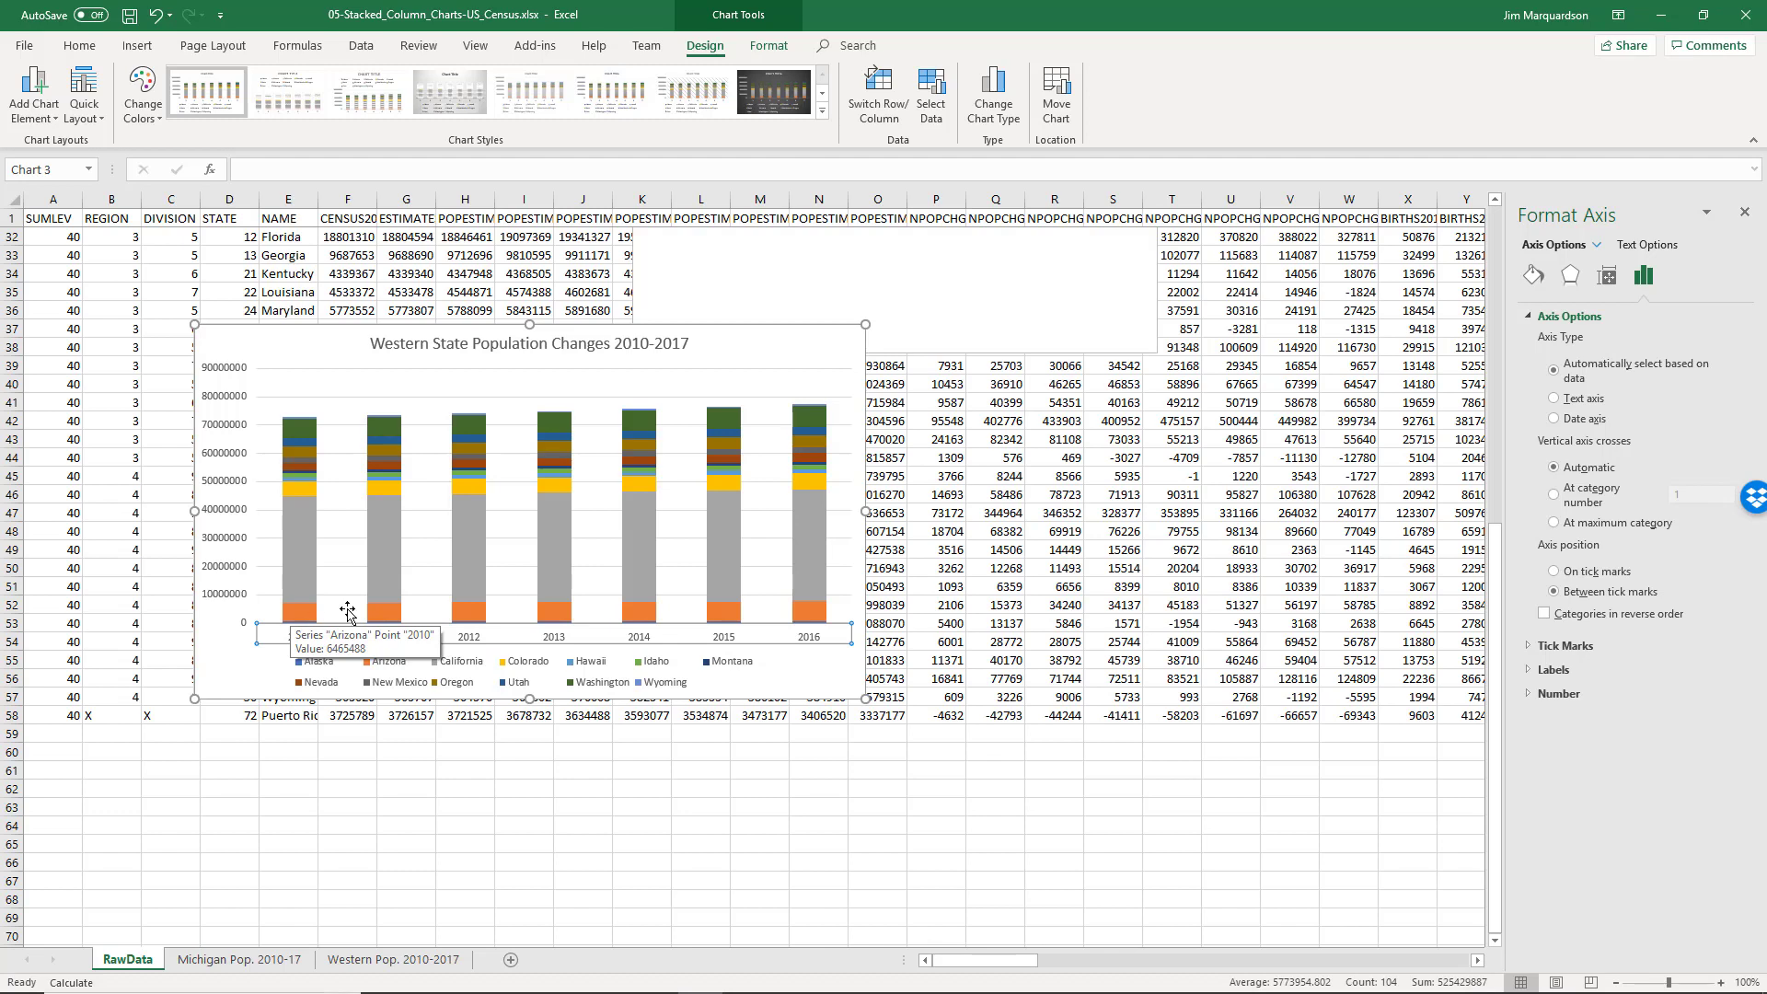
drag(693, 356, 742, 402)
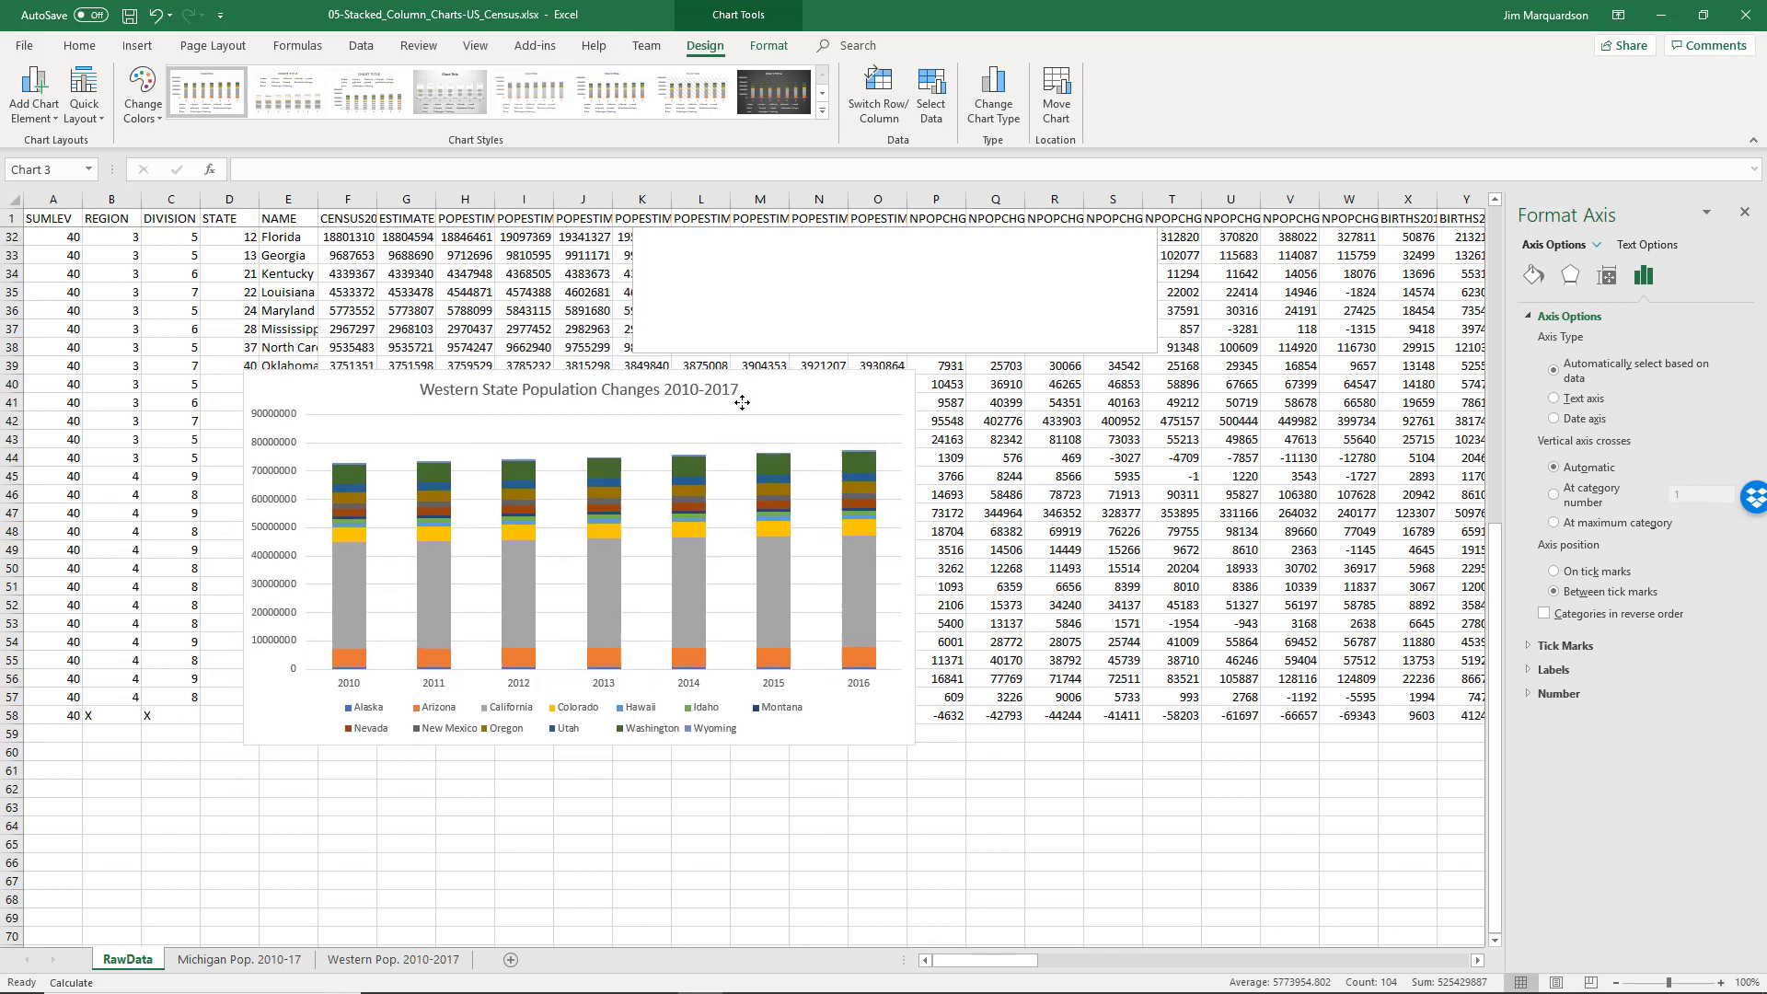